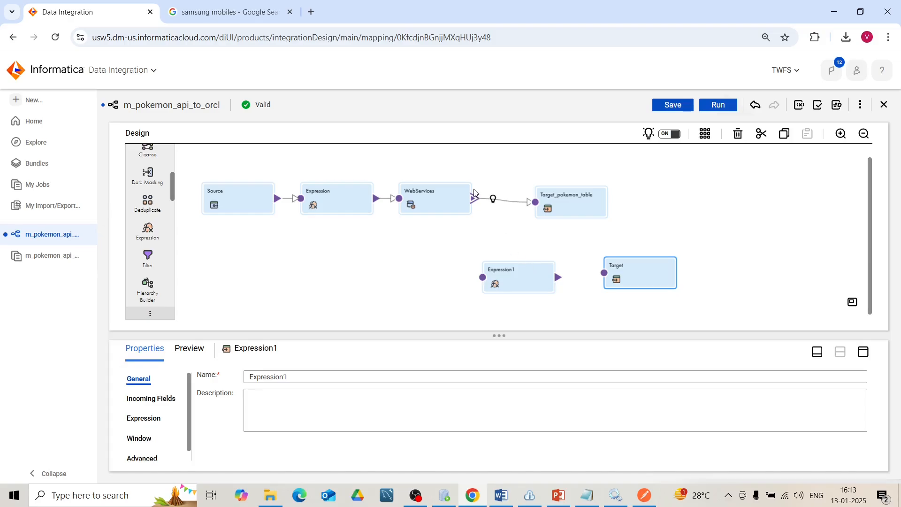
# - Link the root output group of the WebServices transformation to Expression1
pyautogui.moveTo(475, 199); pyautogui.dragTo(482, 278)
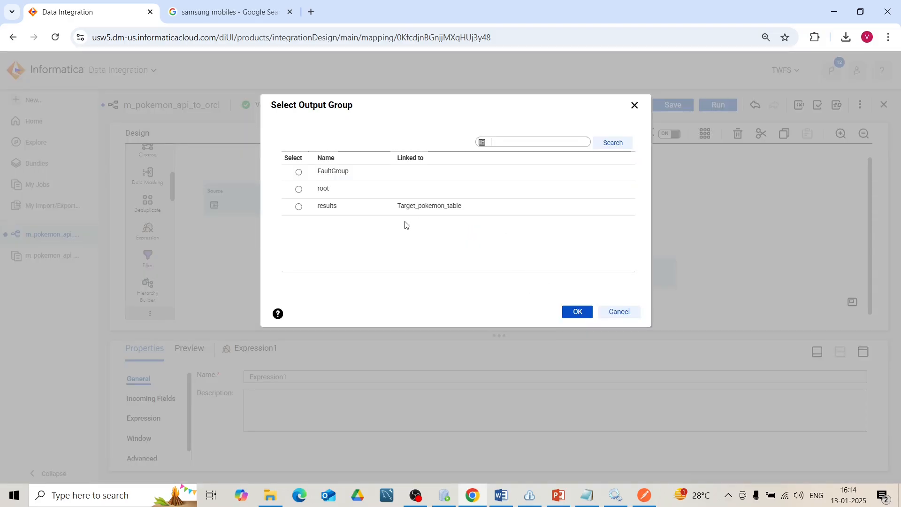
pyautogui.click(328, 191)
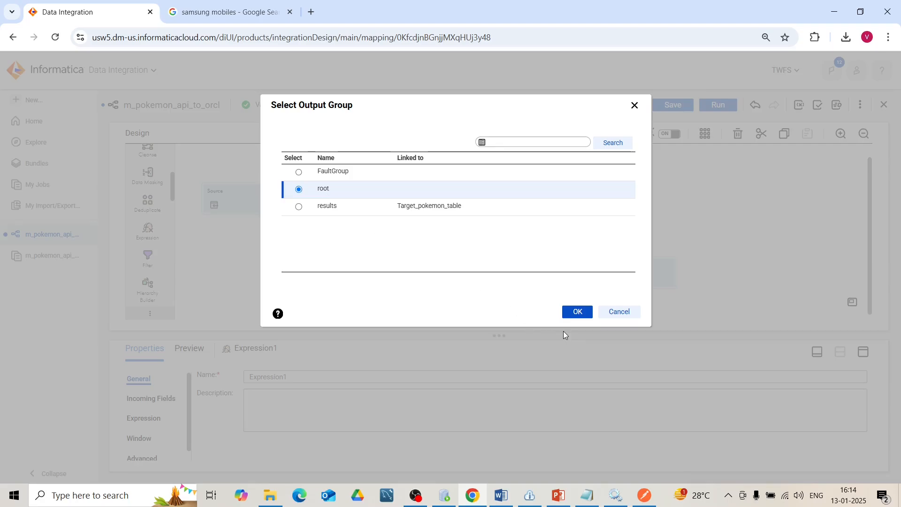
pyautogui.click(576, 312)
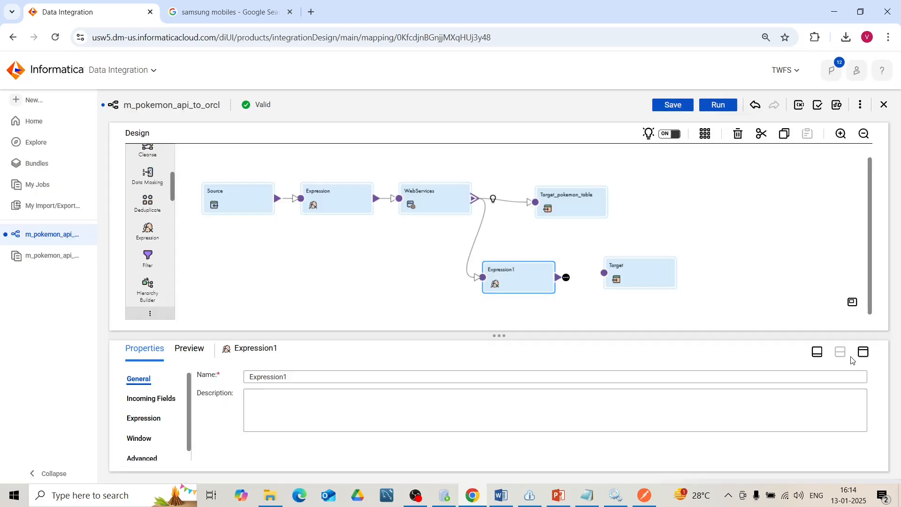
# - Add an integer output field named out_offset to Expression1, keeping its precision at 10 and scale at 0
pyautogui.click(149, 418)
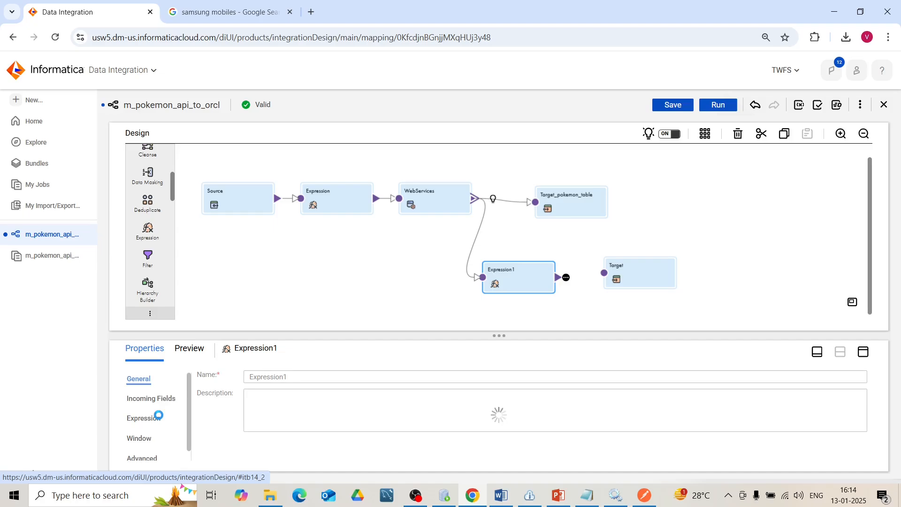
pyautogui.click(863, 351)
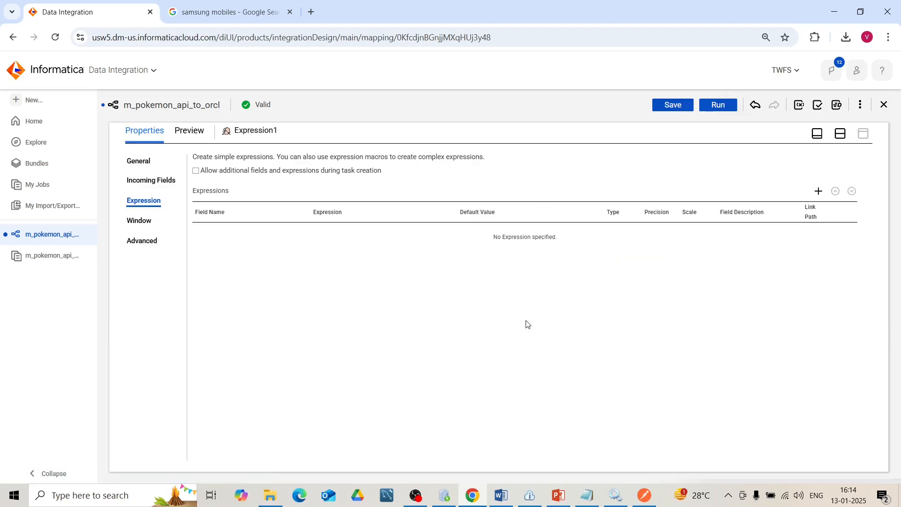
pyautogui.click(820, 192)
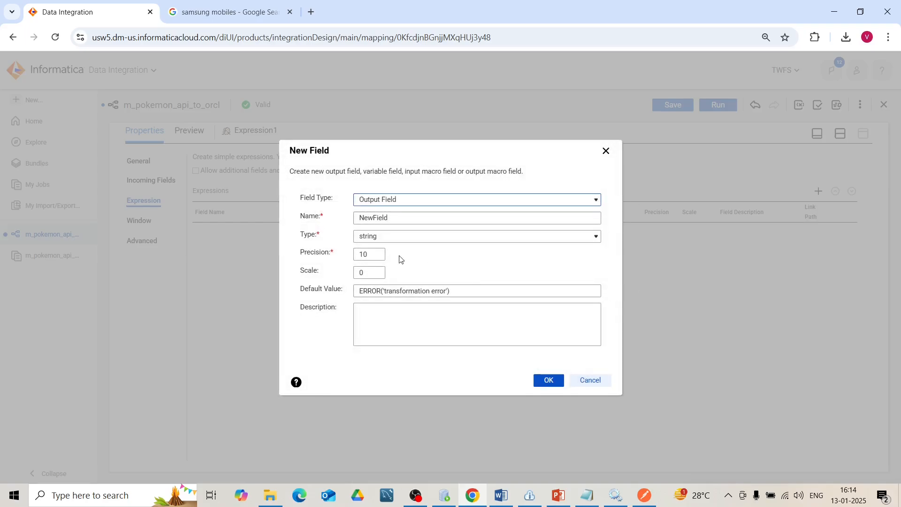
pyautogui.moveTo(402, 215); pyautogui.dragTo(334, 216)
pyautogui.write('out_off')
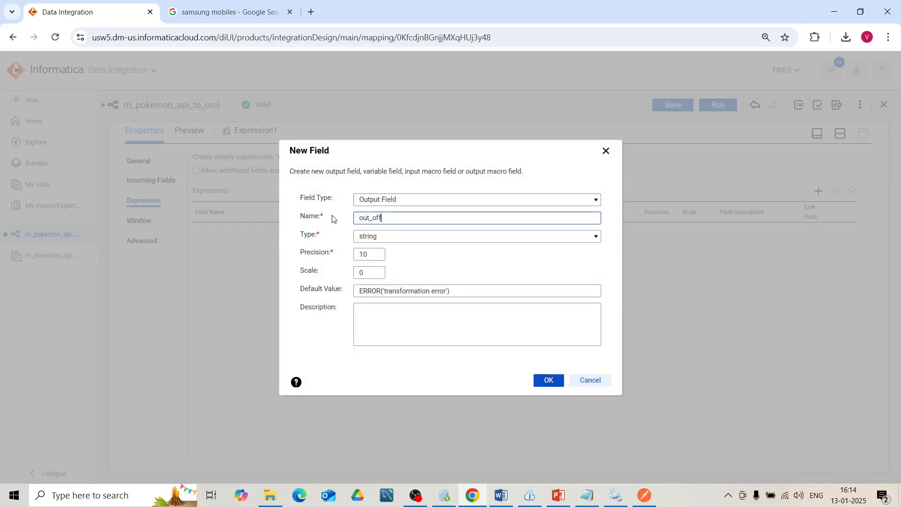
pyautogui.write('set')
pyautogui.click(384, 239)
pyautogui.click(386, 251)
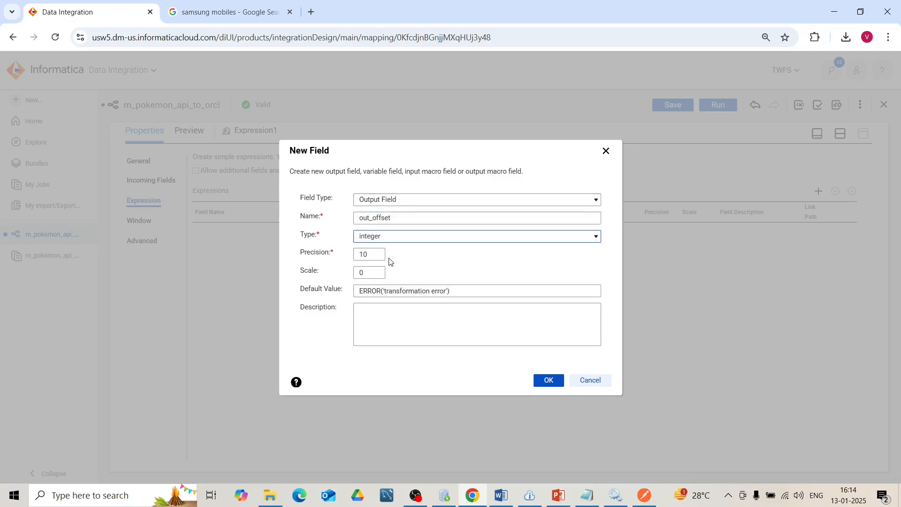
pyautogui.click(542, 381)
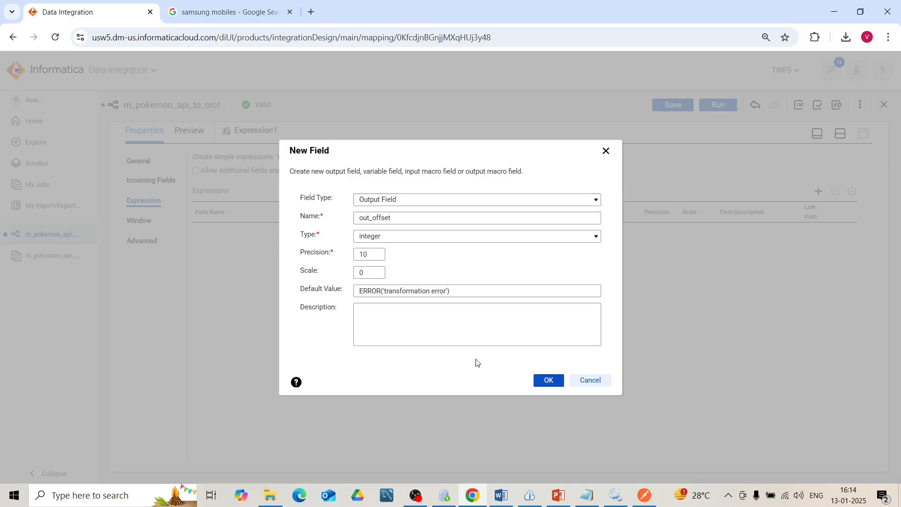
pyautogui.click(547, 380)
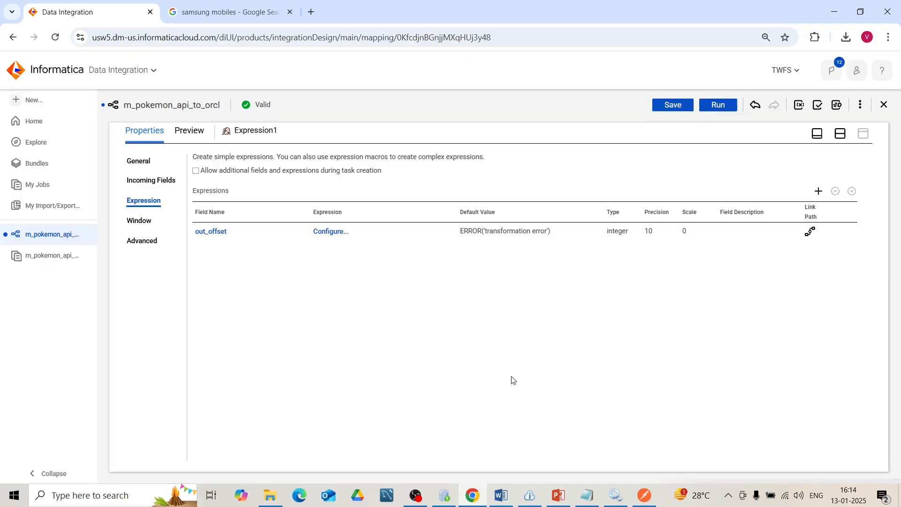
# - Define and validate the out_offset expression as iif(next!='',in_LIMIT+in_OFFSET,0)
pyautogui.click(327, 236)
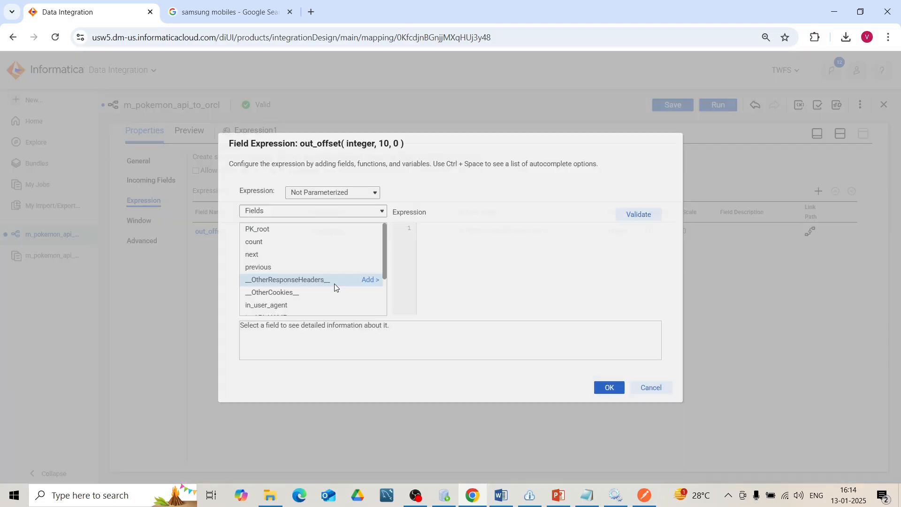
pyautogui.click(447, 229)
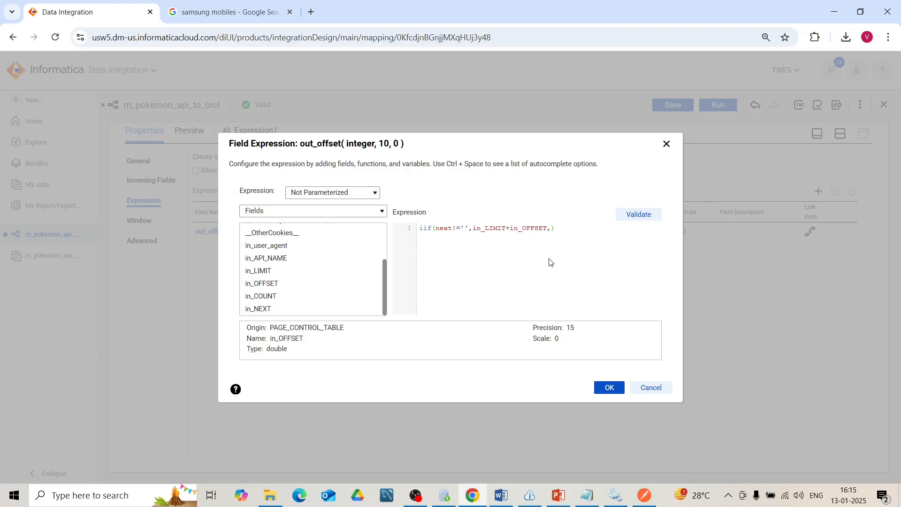
pyautogui.click(633, 220)
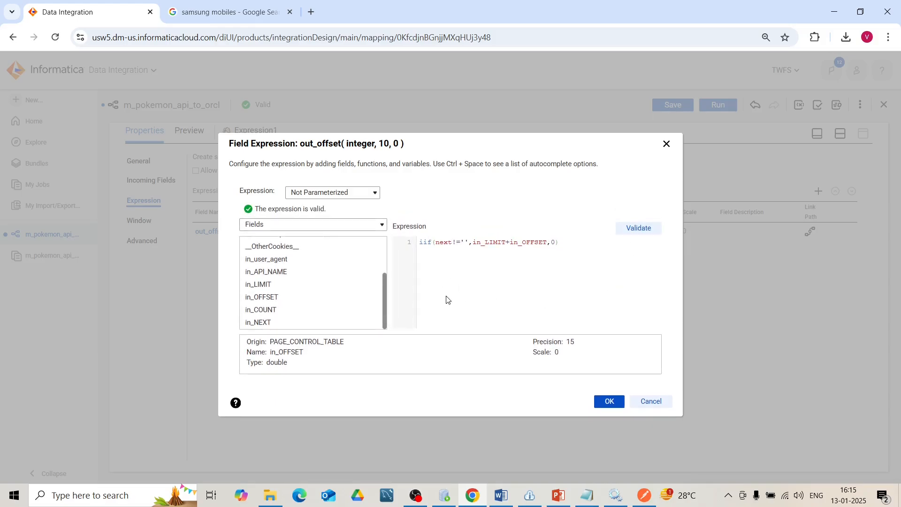
pyautogui.moveTo(384, 296); pyautogui.dragTo(386, 326)
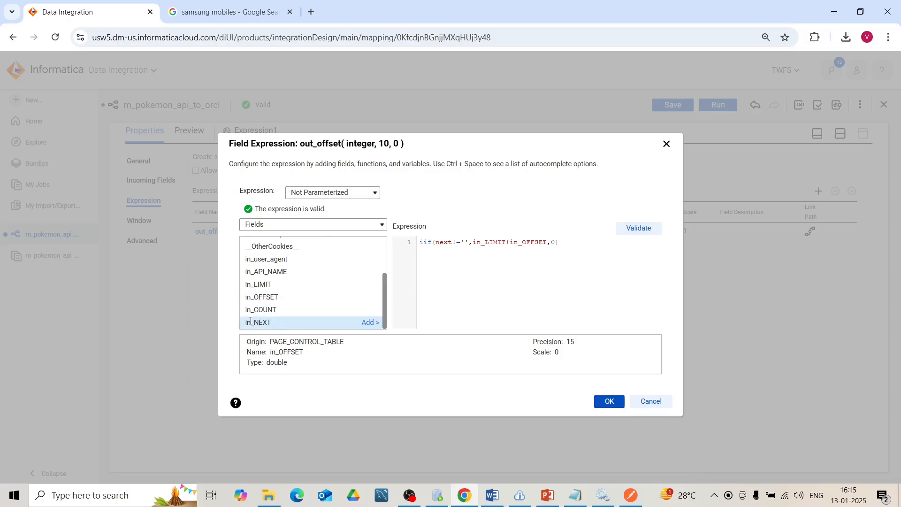
pyautogui.doubleClick(444, 243)
pyautogui.click(480, 266)
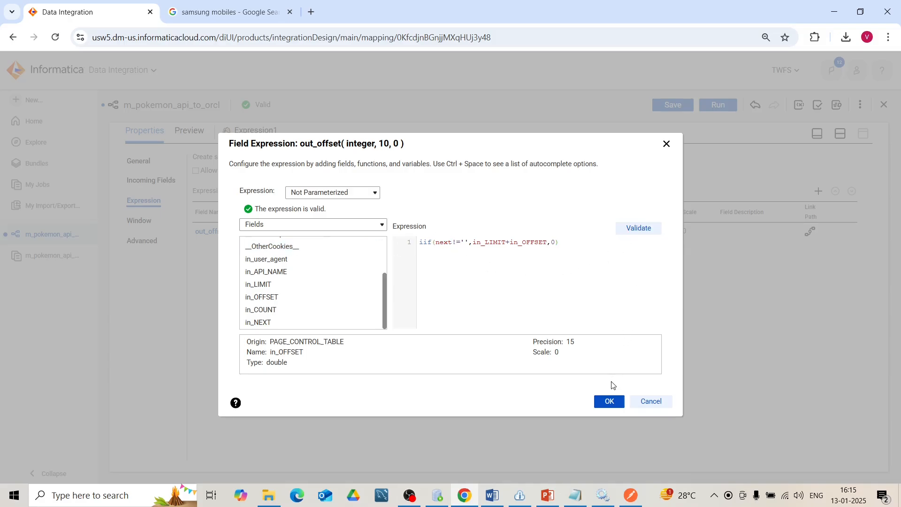
pyautogui.click(608, 403)
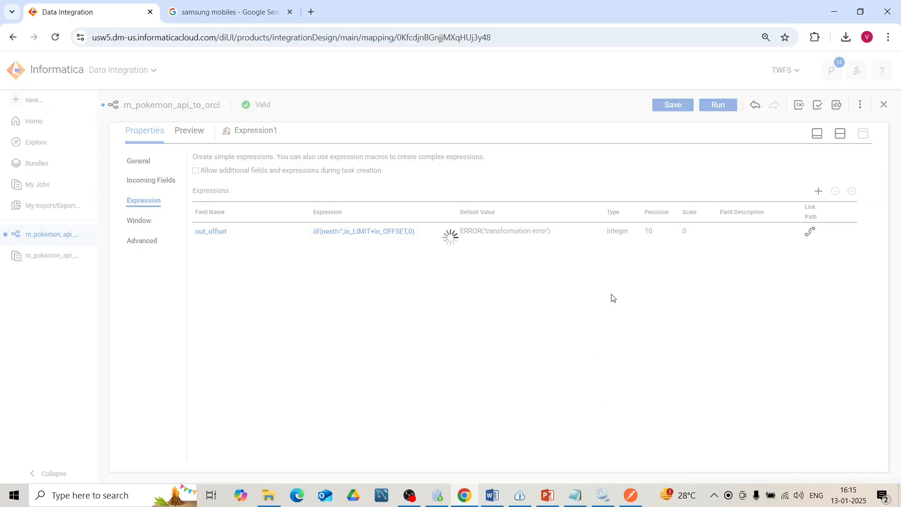
# - Link Expression1 to the unconnected Target transformation and set that target's connection to orcl_pokemon (Oracle)
pyautogui.click(840, 134)
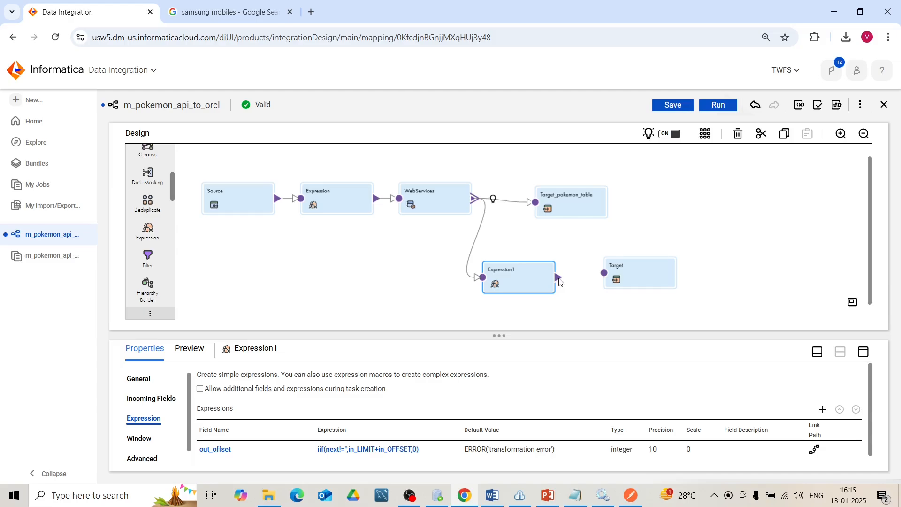
pyautogui.moveTo(561, 282)
pyautogui.mouseDown()
pyautogui.moveTo(623, 265)
pyautogui.moveTo(607, 270)
pyautogui.mouseUp()
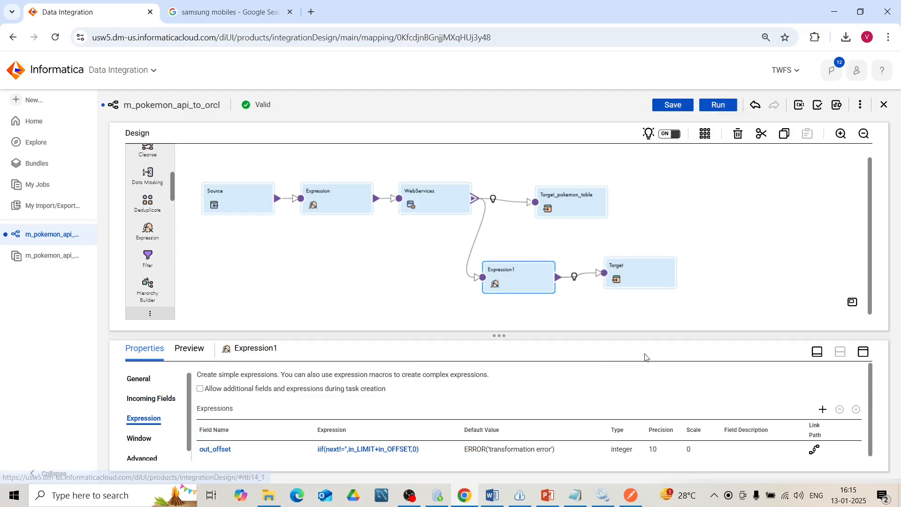
pyautogui.click(658, 278)
pyautogui.click(864, 352)
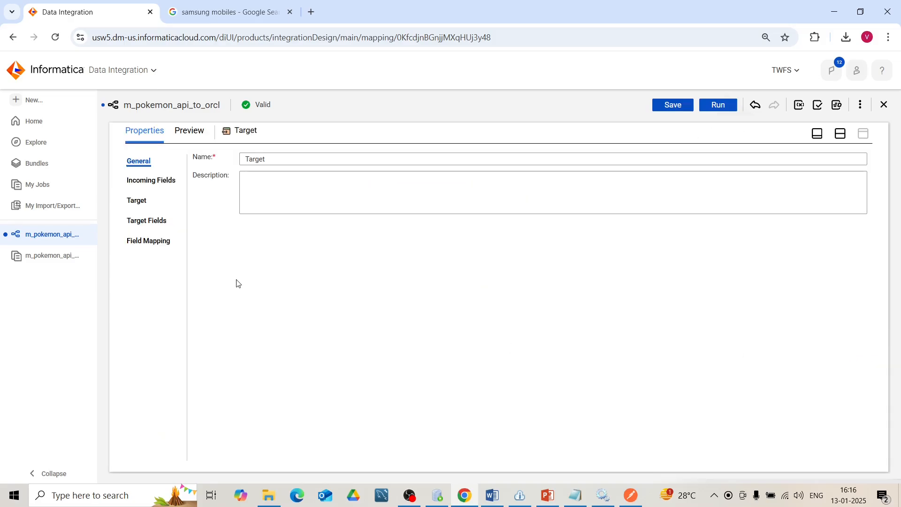
pyautogui.click(131, 196)
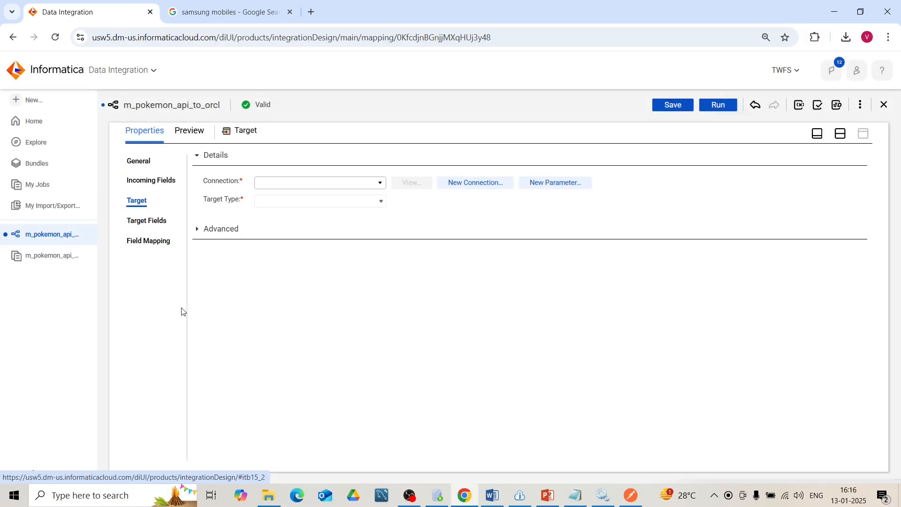
pyautogui.click(382, 182)
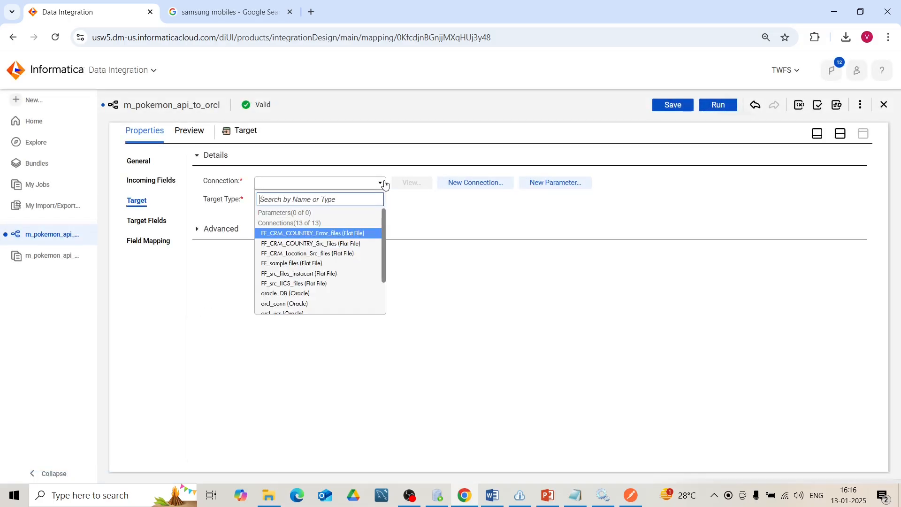
pyautogui.scroll(-3, 319, 263)
pyautogui.click(302, 280)
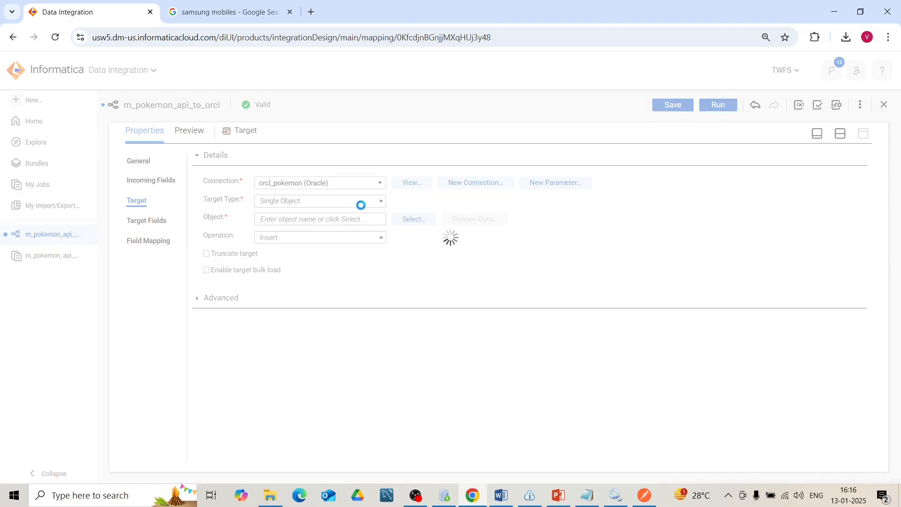
# - Select the existing PAGE_CONTROL_TABLE as the target object and set the target operation to Update
pyautogui.click(405, 219)
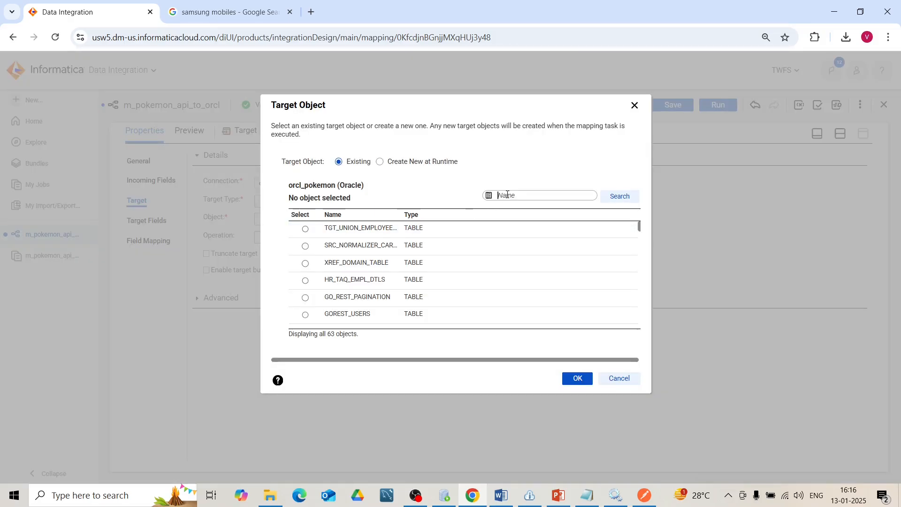
pyautogui.write('page_control_table')
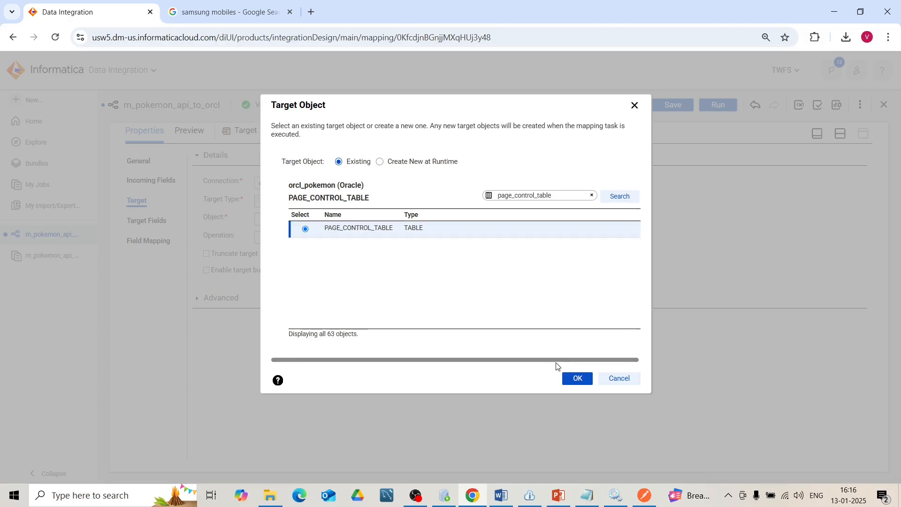
pyautogui.click(571, 380)
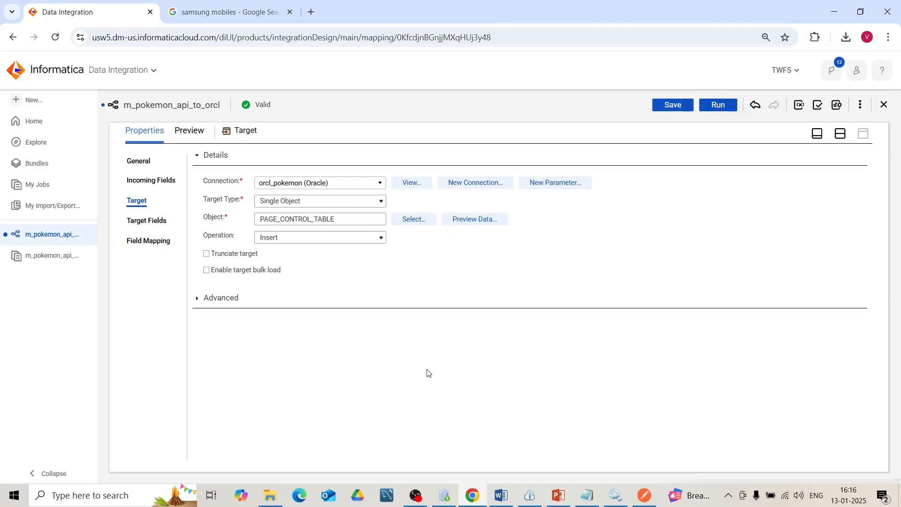
pyautogui.click(352, 238)
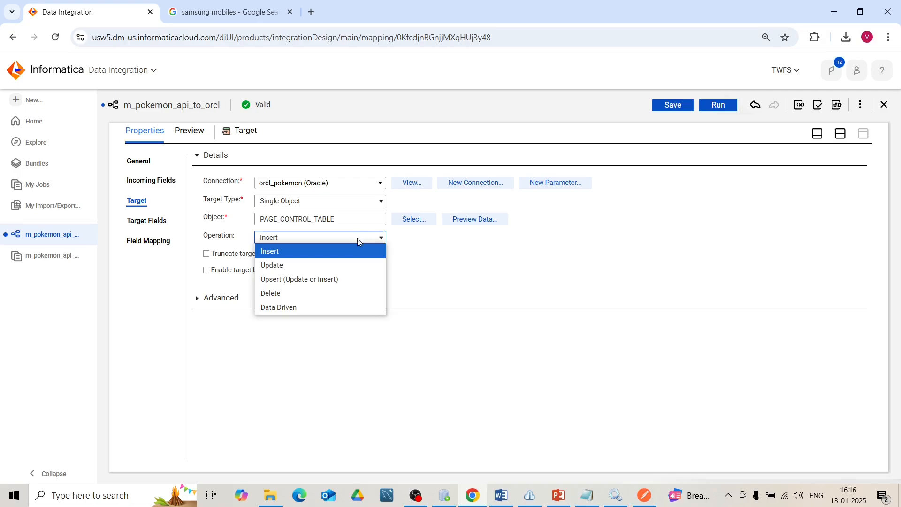
pyautogui.click(348, 263)
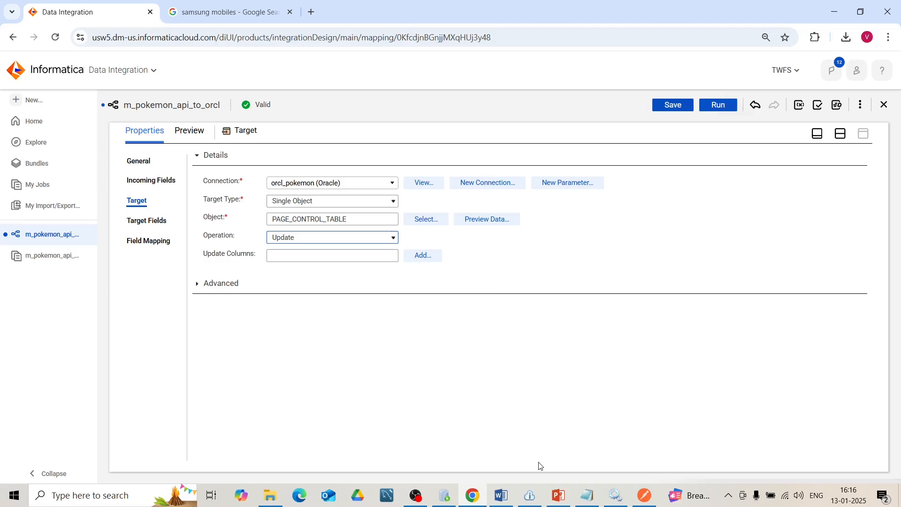
# - Check the PAGE_CONTROL_TABLE data in Oracle SQL Developer and set API_NAME as the target's update column in Informatica
pyautogui.click(444, 495)
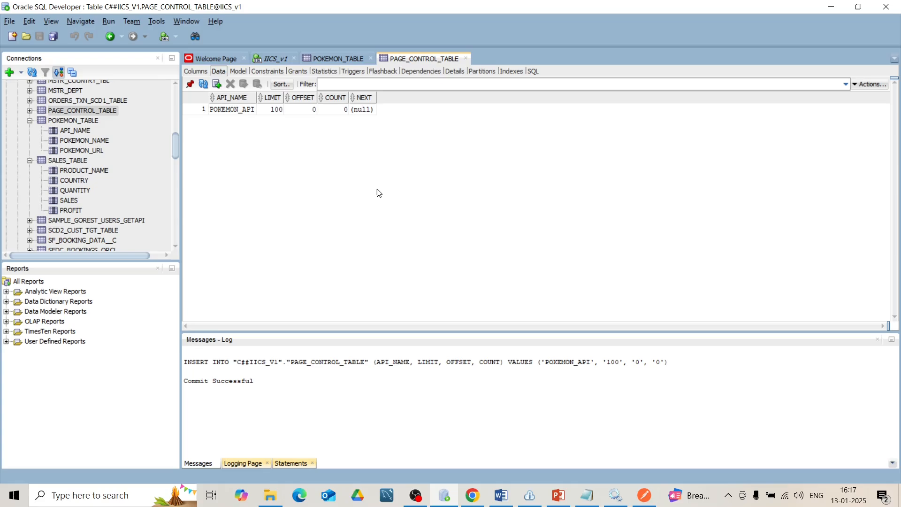
pyautogui.hotkey('alt', 'Tab')
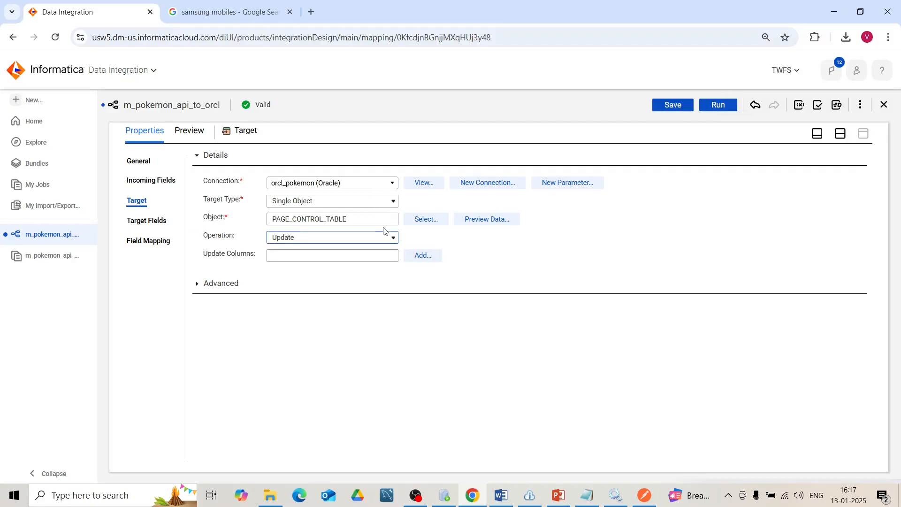
pyautogui.click(164, 242)
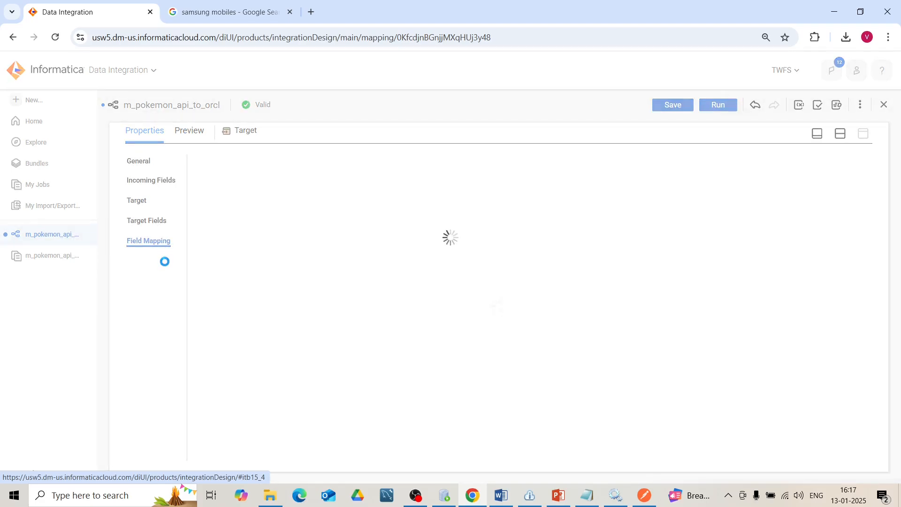
pyautogui.click(137, 200)
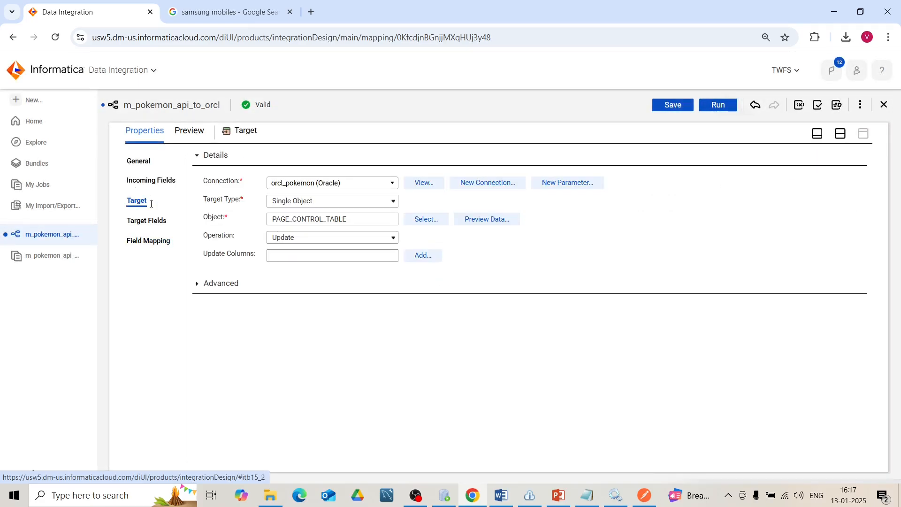
pyautogui.click(431, 258)
pyautogui.click(407, 230)
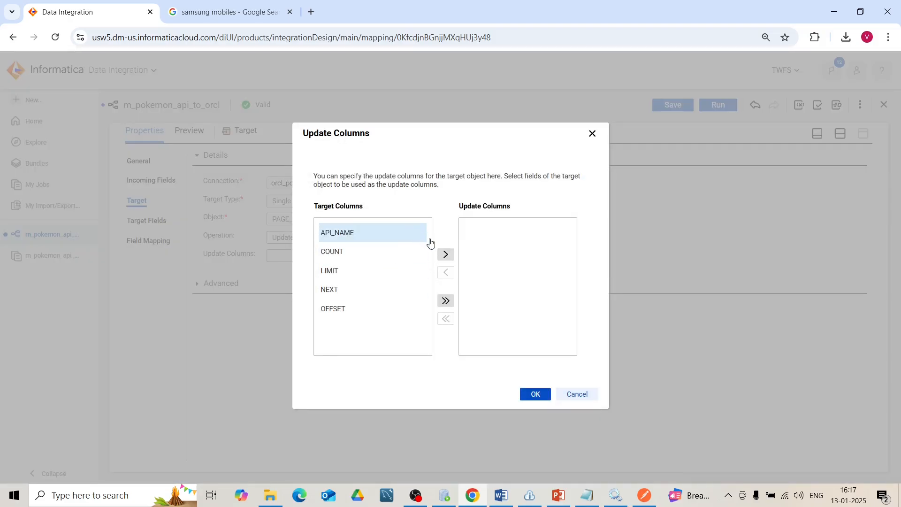
pyautogui.click(445, 255)
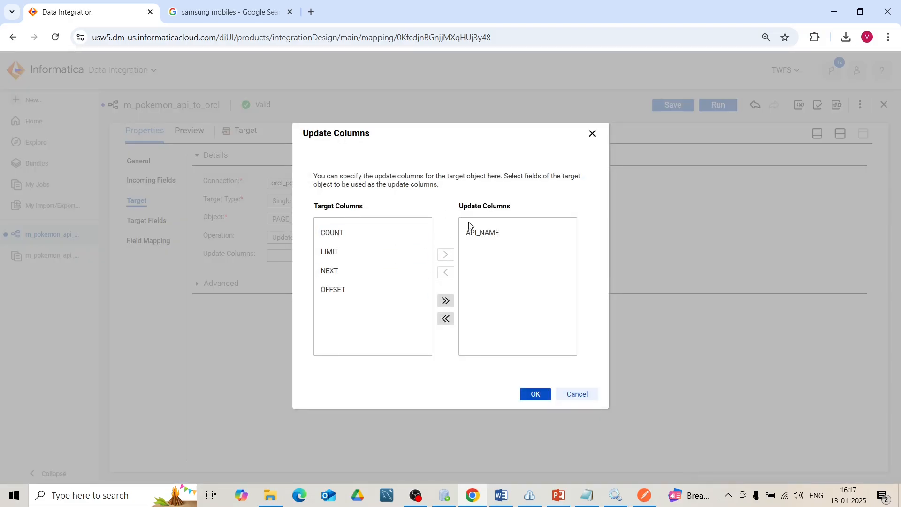
pyautogui.hotkey('alt', 'Tab')
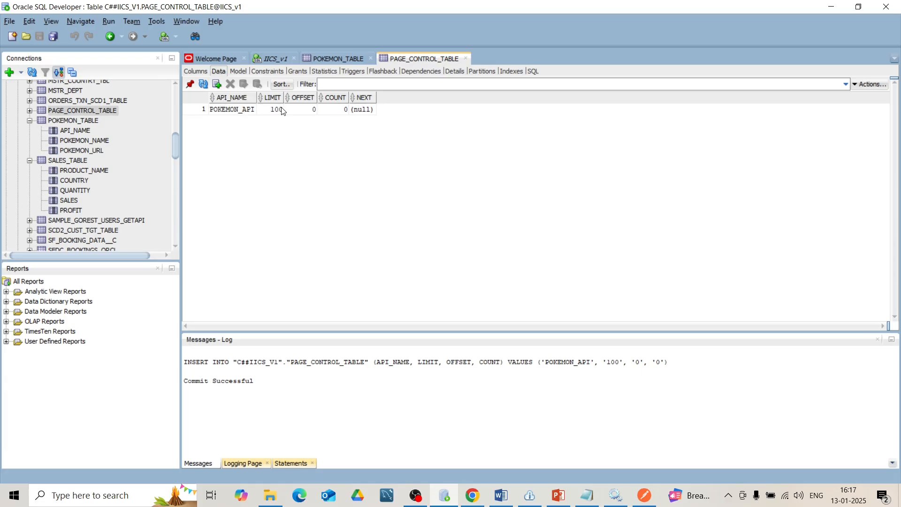
pyautogui.hotkey('alt', 'Tab')
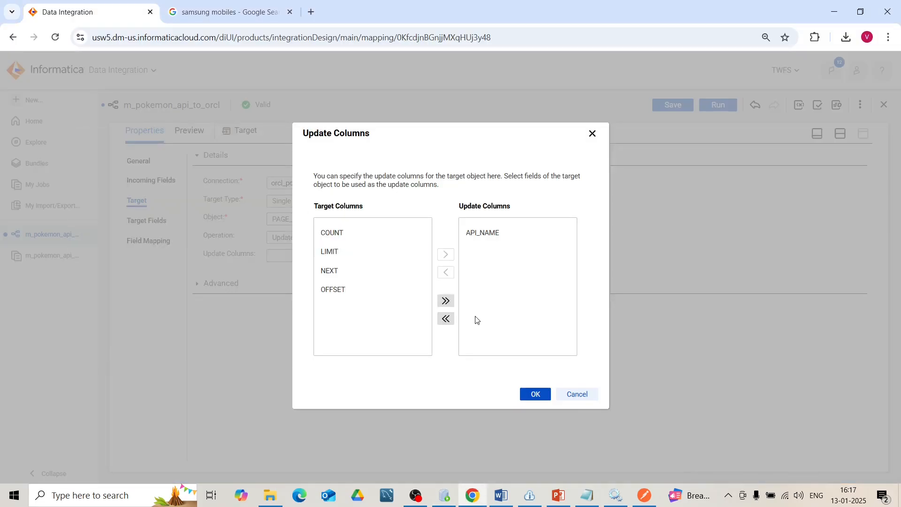
pyautogui.click(535, 395)
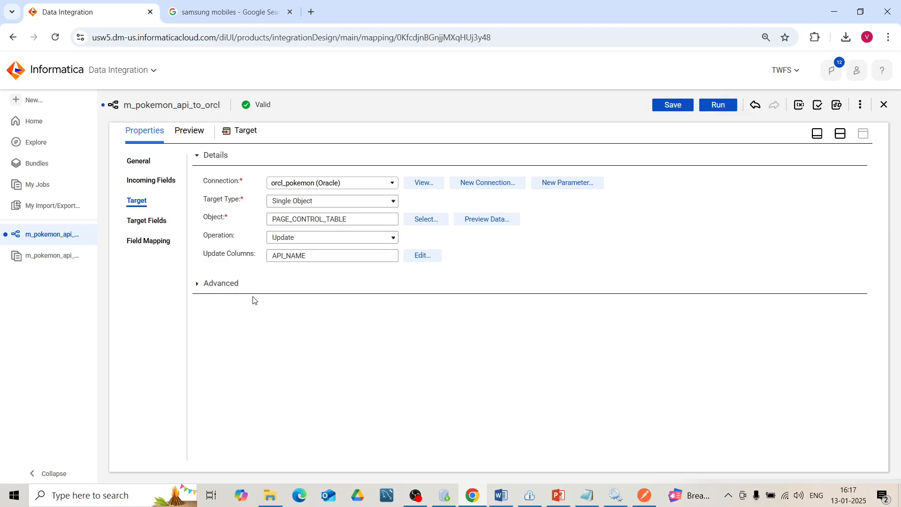
# - Map in_API_NAME to API_NAME, in_LIMIT to LIMIT, out_offset to OFFSET, count to COUNT and next to NEXT, and save the mapping
pyautogui.click(156, 242)
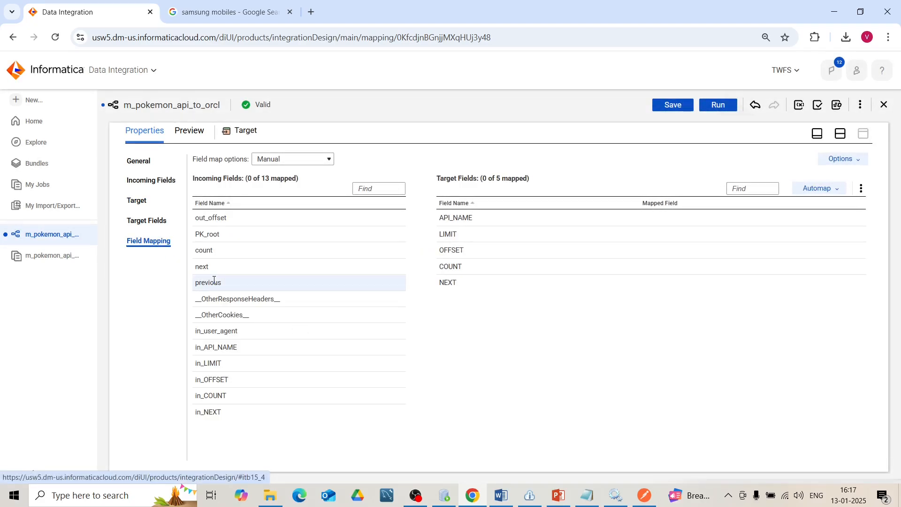
pyautogui.moveTo(250, 217); pyautogui.dragTo(472, 251)
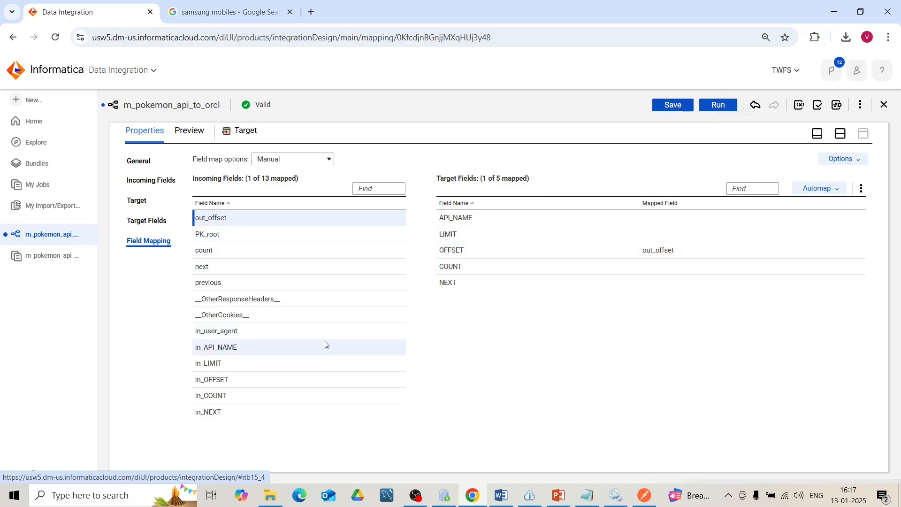
pyautogui.moveTo(325, 349); pyautogui.dragTo(475, 220)
pyautogui.moveTo(314, 367); pyautogui.dragTo(479, 241)
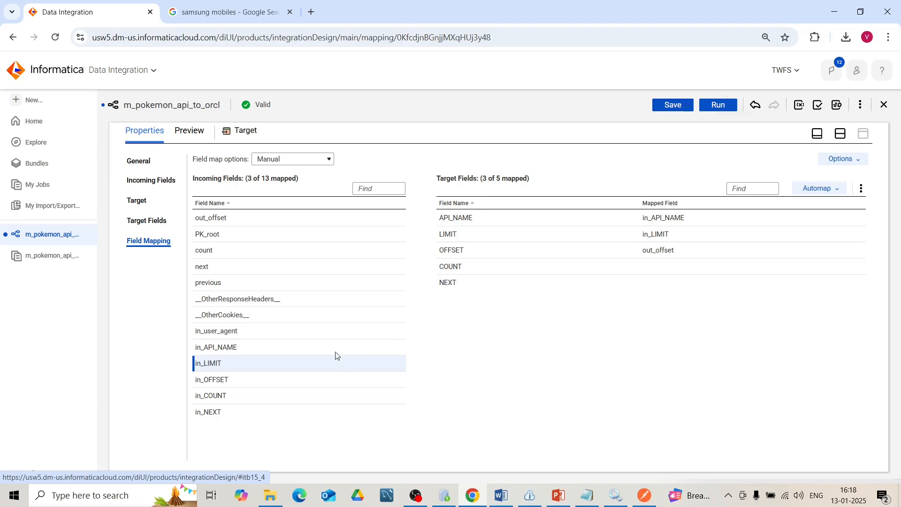
pyautogui.click(265, 250)
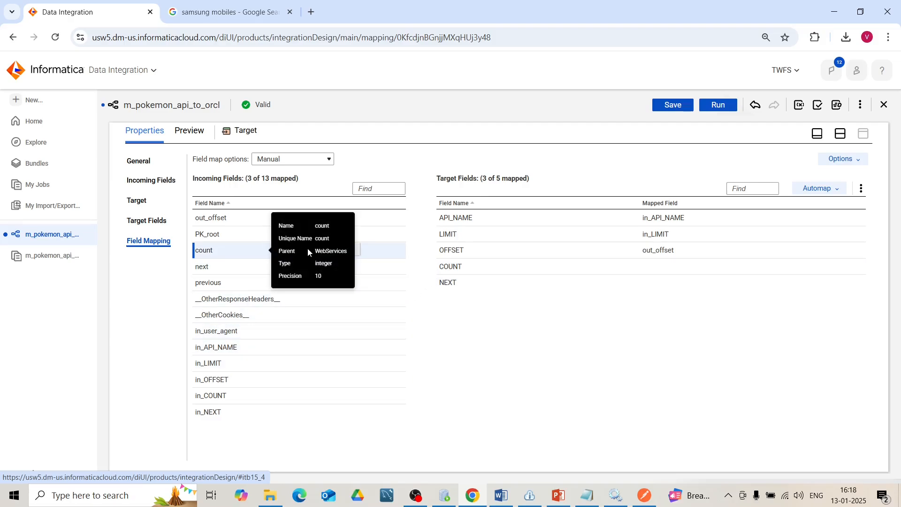
pyautogui.moveTo(308, 249); pyautogui.dragTo(449, 264)
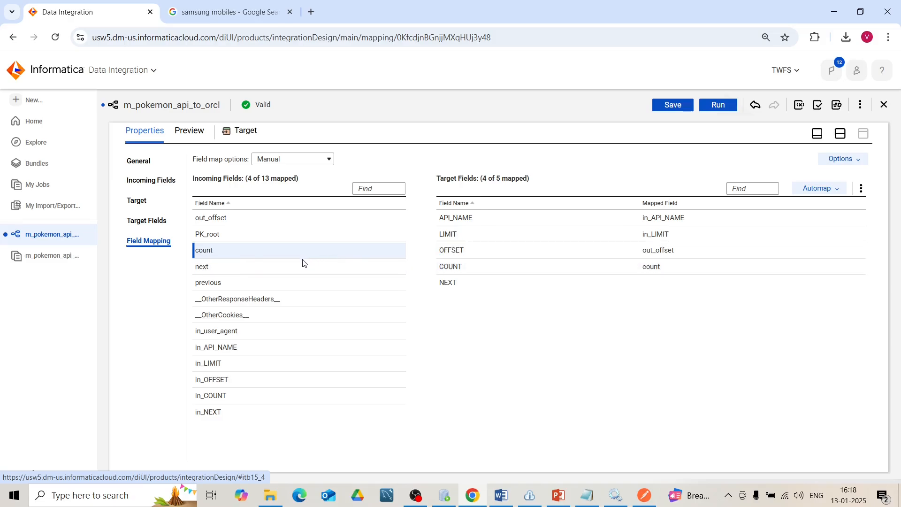
pyautogui.moveTo(301, 268); pyautogui.dragTo(510, 276)
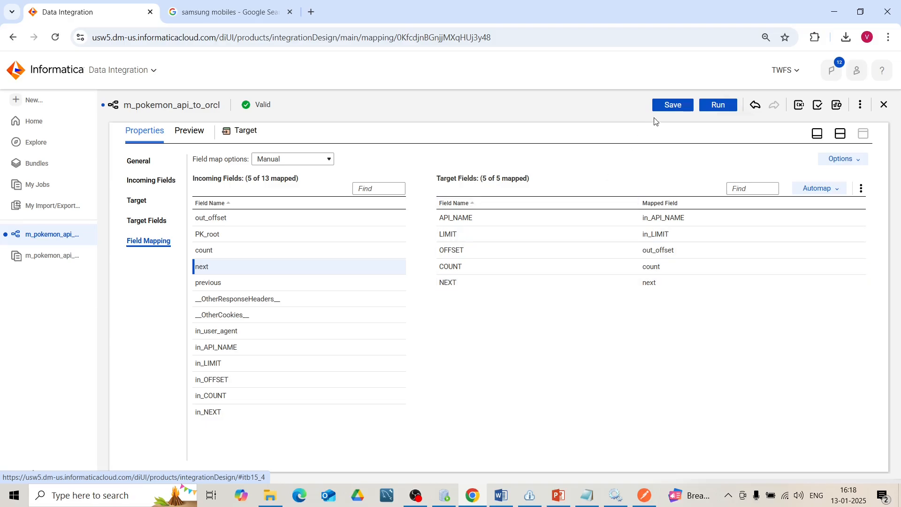
pyautogui.click(663, 105)
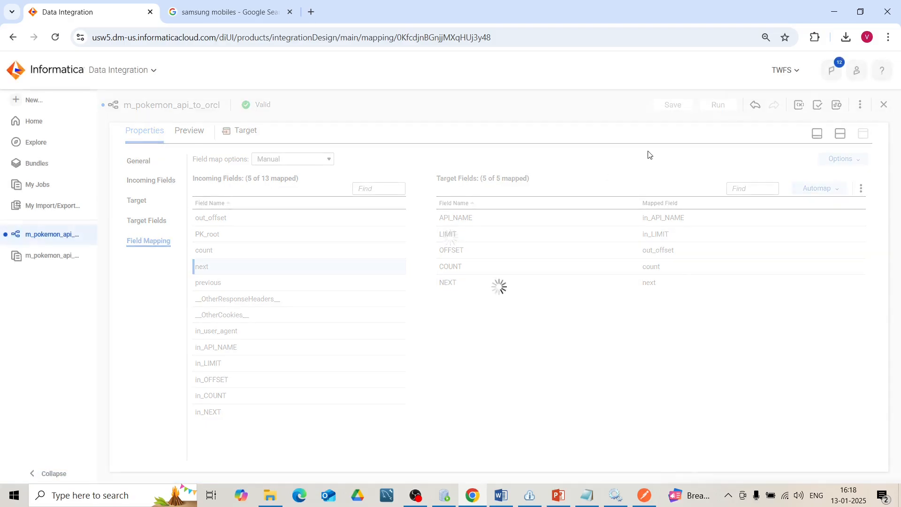
# - Create and save a mapping task named mct_m_pokemon_api_to_orcl from this mapping with the DESKTOP-0OQITCC runtime environment
pyautogui.click(860, 106)
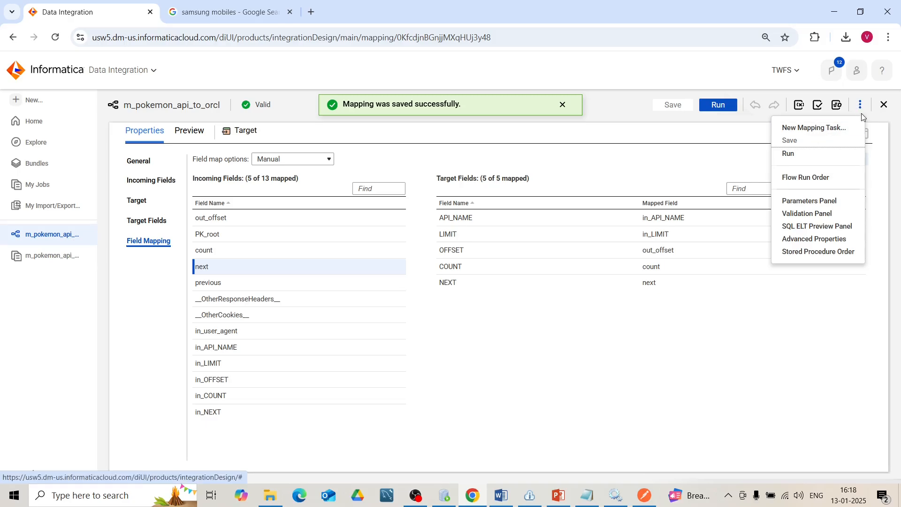
pyautogui.click(841, 127)
pyautogui.write('mc')
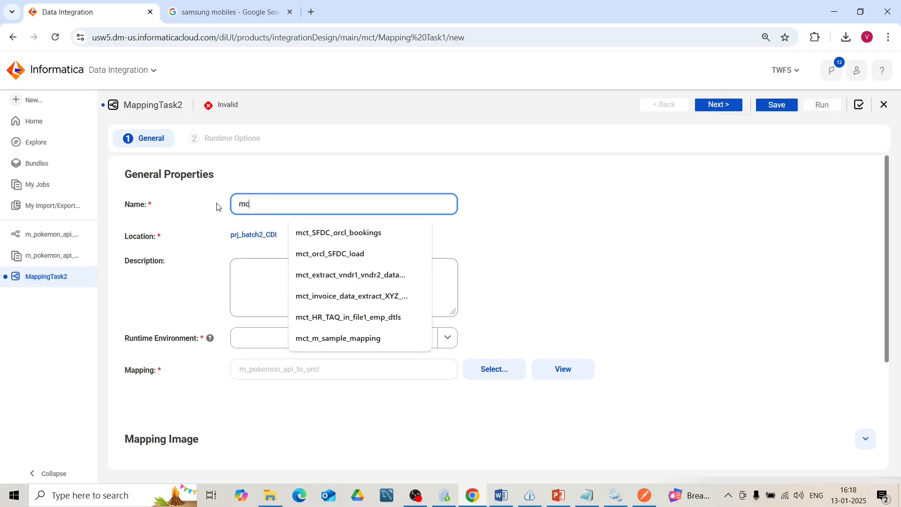
pyautogui.write('t_')
pyautogui.write('m_pokemon_api_to_orcl')
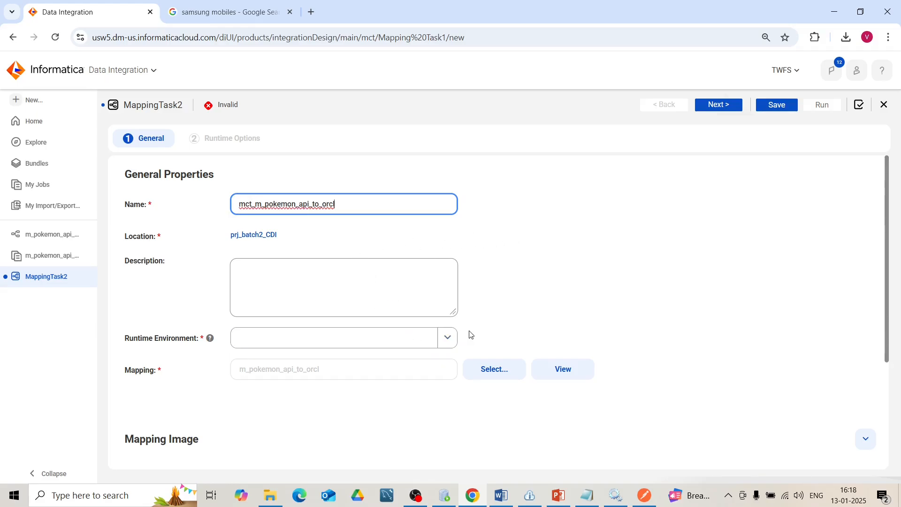
pyautogui.click(449, 338)
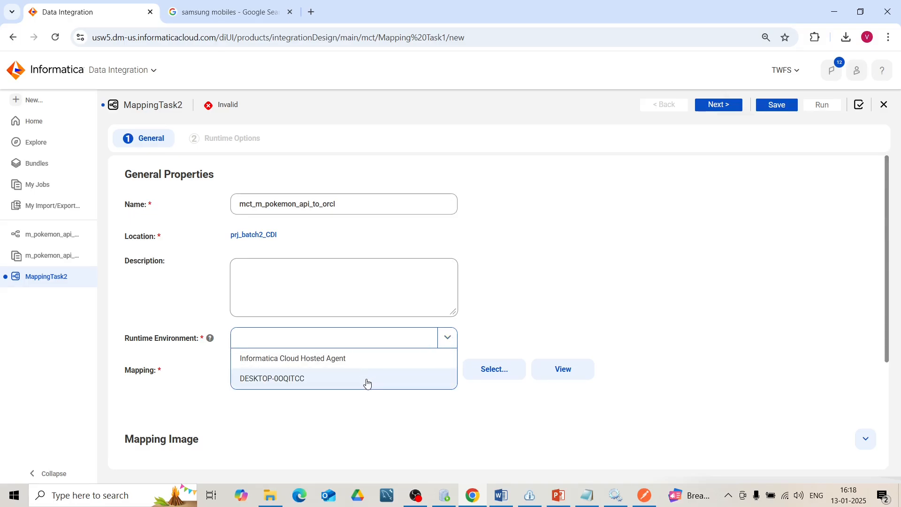
pyautogui.click(365, 380)
pyautogui.click(777, 106)
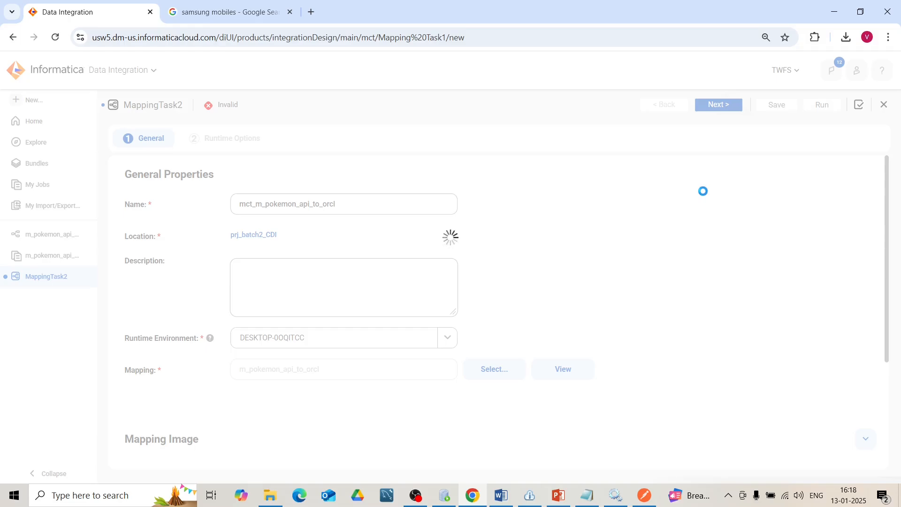
# - Switch to Oracle SQL Developer and run the delete from pokemon_table statement in the IICS_v1 worksheet
pyautogui.click(452, 501)
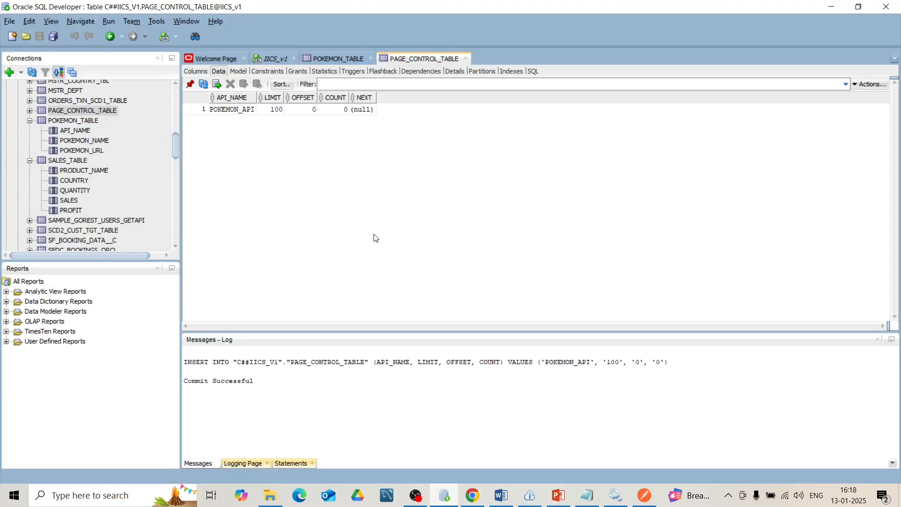
pyautogui.click(277, 60)
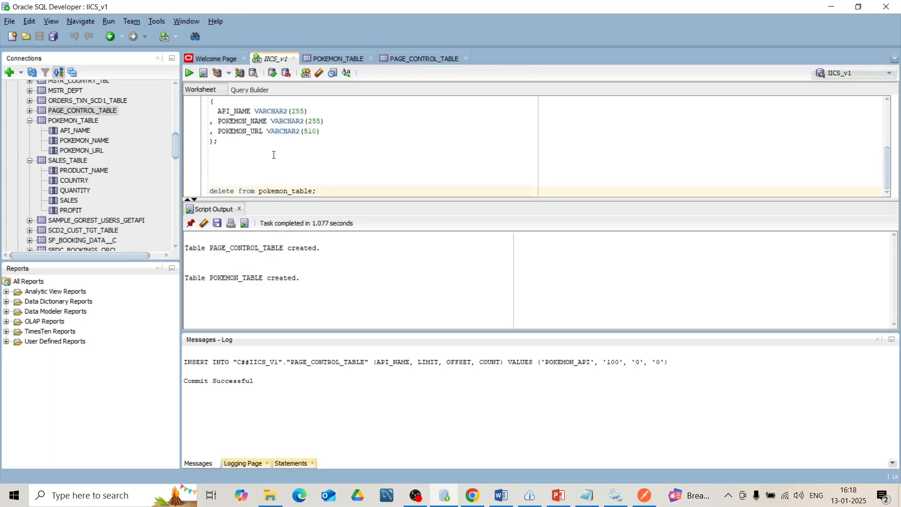
pyautogui.click(256, 191)
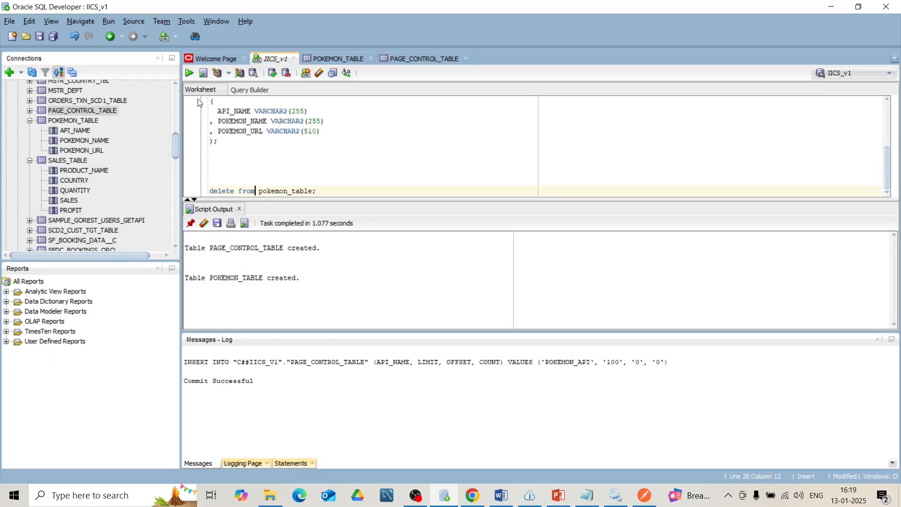
pyautogui.click(189, 74)
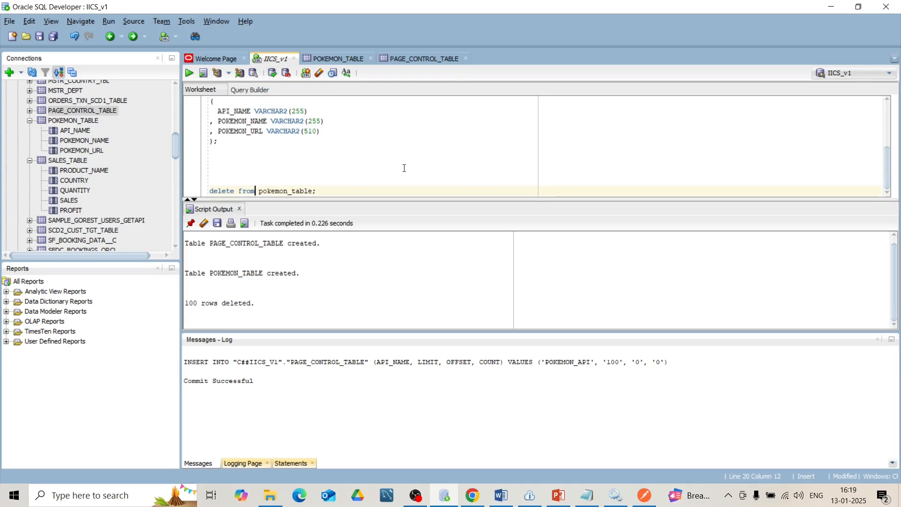
# - Run the mapping task in Informatica, and check the refreshed POKEMON_TABLE and PAGE_CONTROL_TABLE data in Oracle SQL Developer
pyautogui.hotkey('alt', 'Tab')
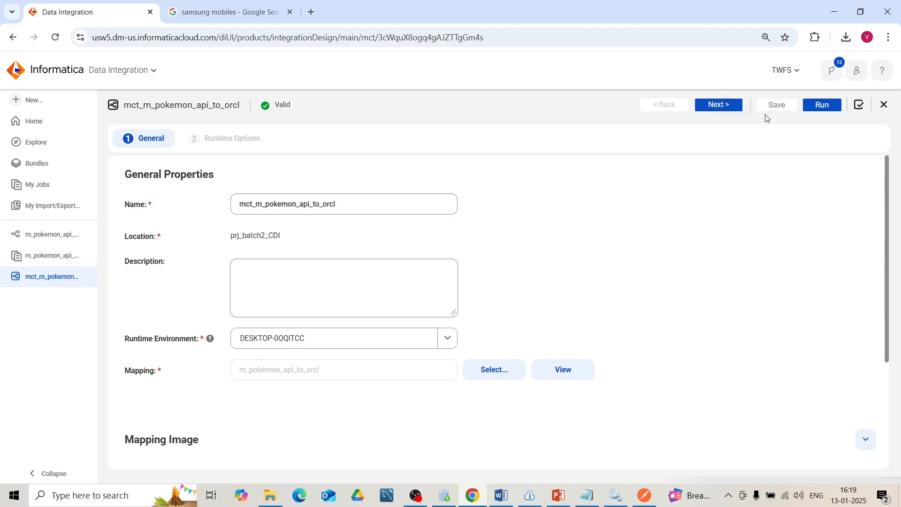
pyautogui.click(815, 109)
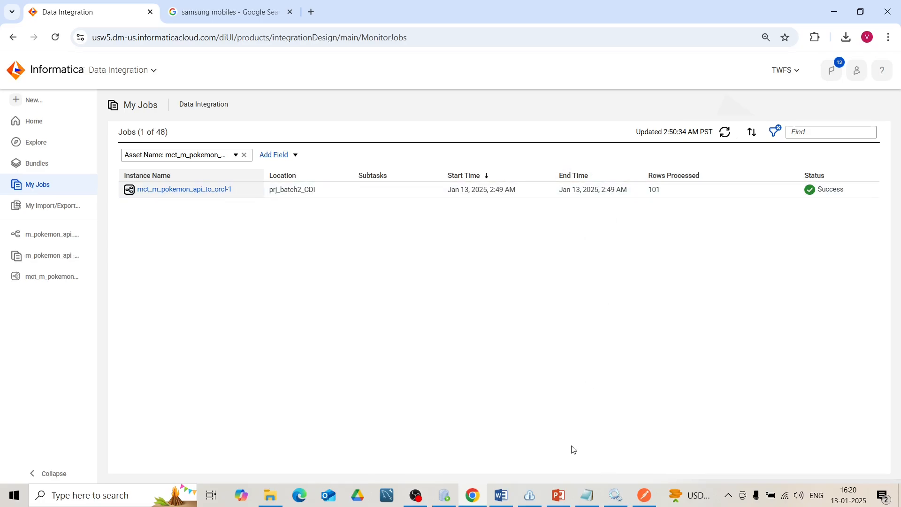
pyautogui.click(446, 495)
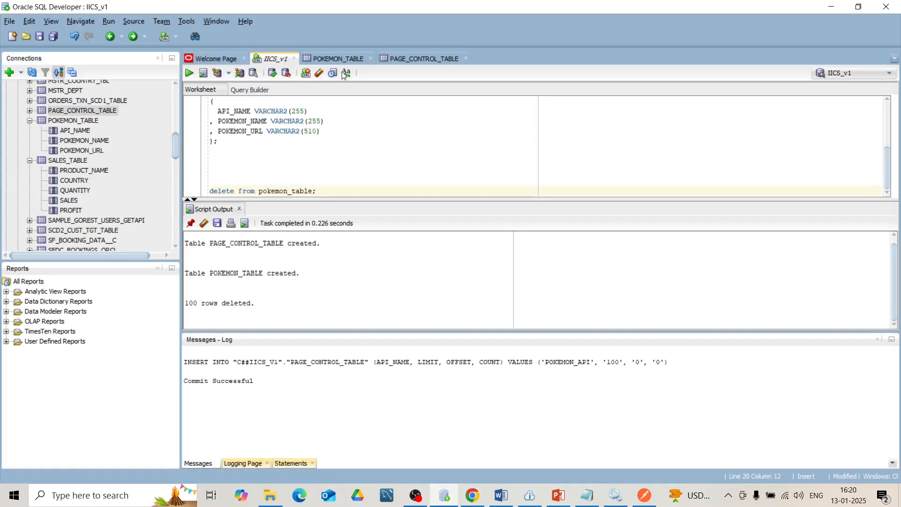
pyautogui.click(342, 56)
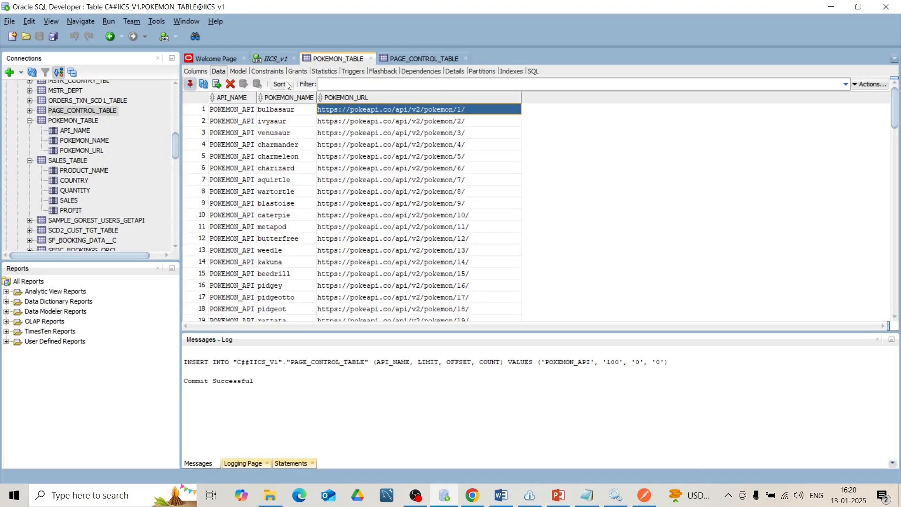
pyautogui.click(204, 84)
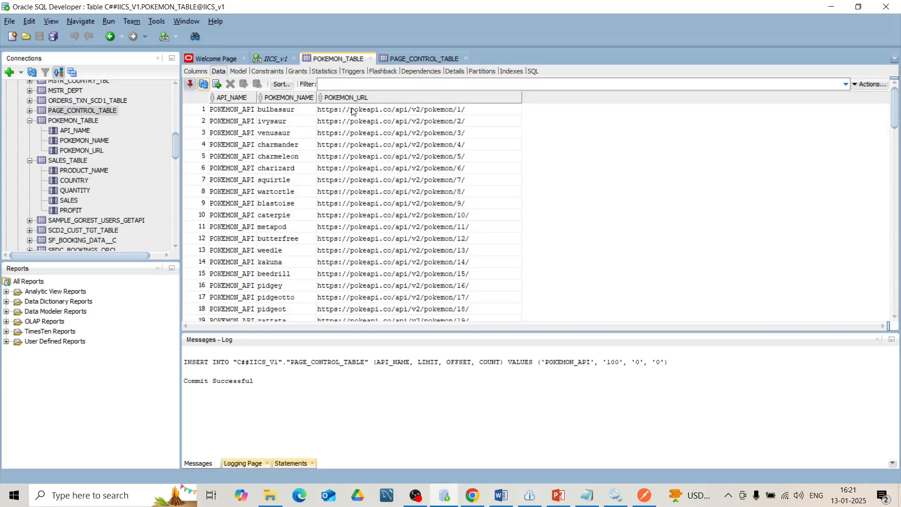
pyautogui.click(413, 60)
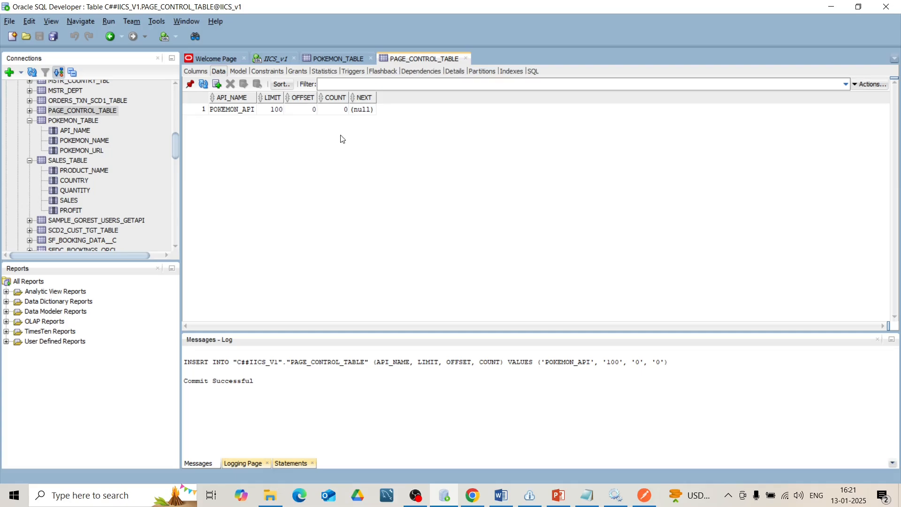
pyautogui.click(204, 84)
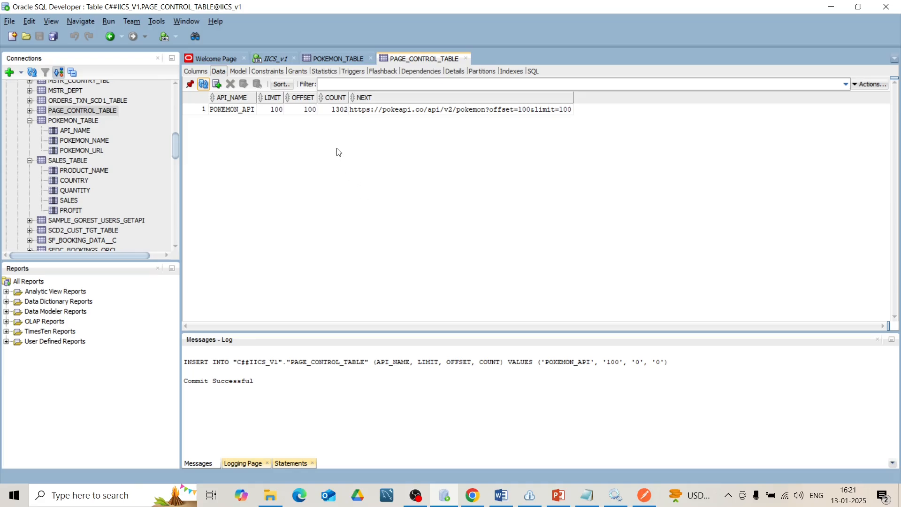
# - Switch to Informatica and rerun the mct_m_pokemon_api_to_orcl job from the job list
pyautogui.click(471, 492)
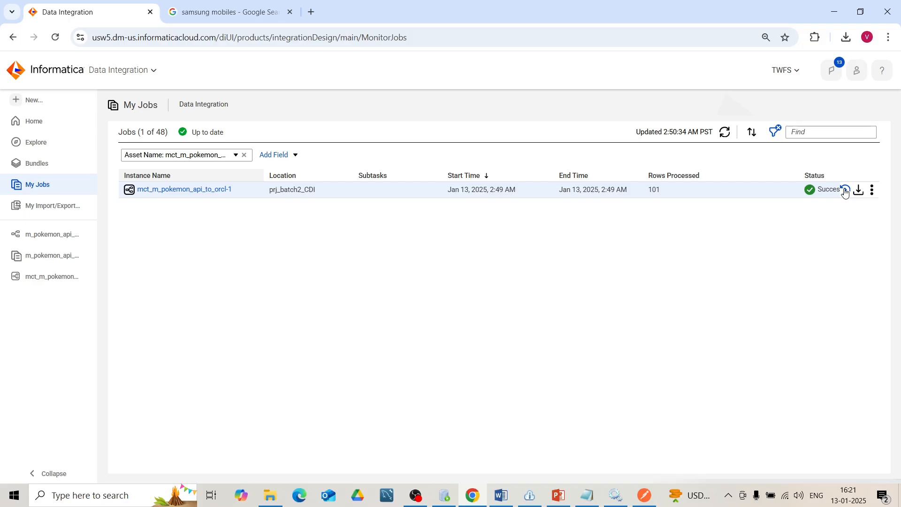
pyautogui.click(845, 192)
pyautogui.click(467, 294)
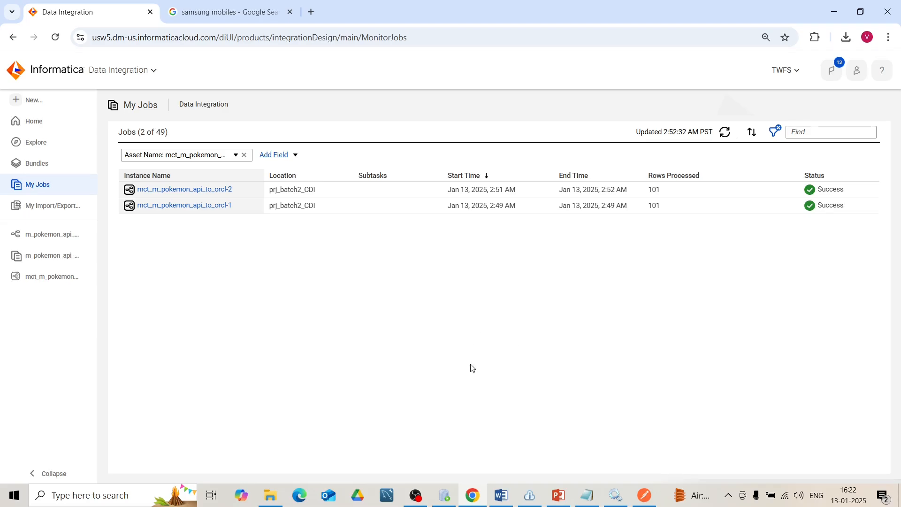
# - Refresh PAGE_CONTROL_TABLE and POKEMON_TABLE in Oracle SQL Developer and examine the loaded rows through to the last one
pyautogui.click(449, 500)
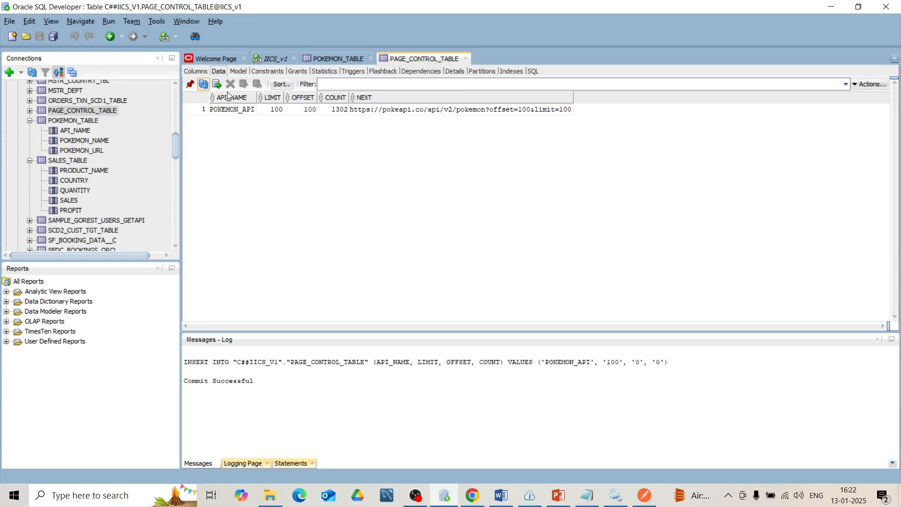
pyautogui.click(204, 86)
pyautogui.click(321, 53)
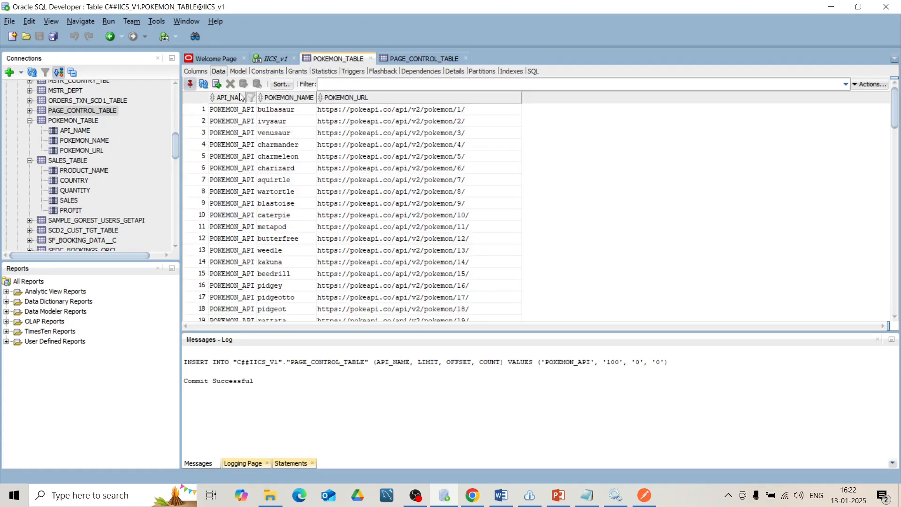
pyautogui.click(203, 84)
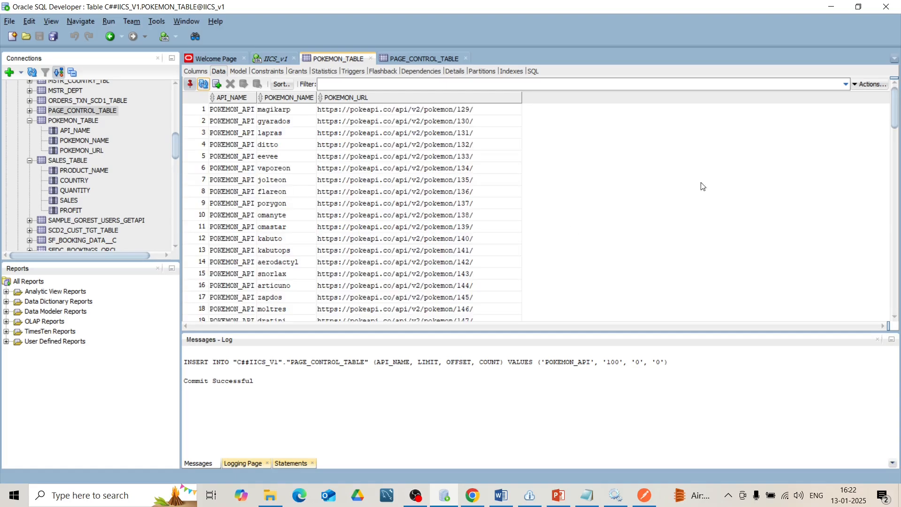
pyautogui.moveTo(897, 116); pyautogui.dragTo(897, 317)
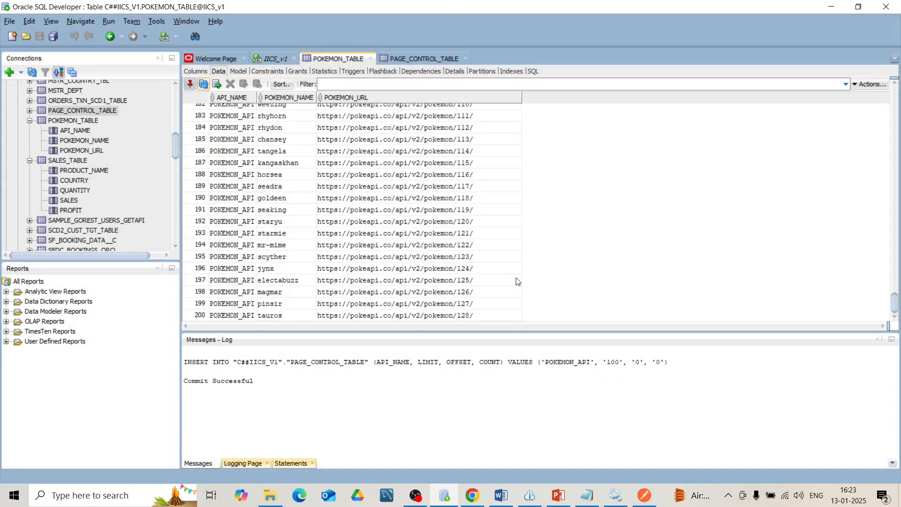
# - Set OFFSET to 1300 in the POKEMON_API row of PAGE_CONTROL_TABLE and commit the change
pyautogui.click(409, 58)
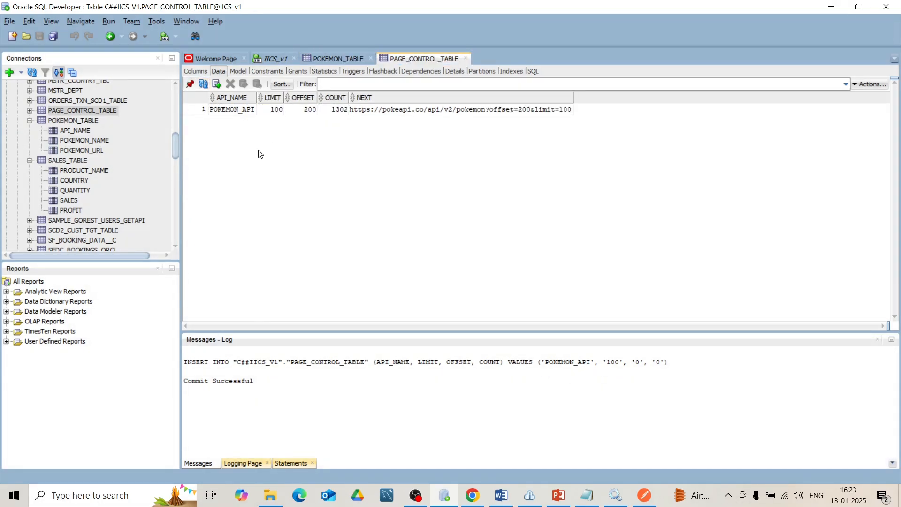
pyautogui.doubleClick(308, 110)
pyautogui.press('Return')
pyautogui.click(244, 84)
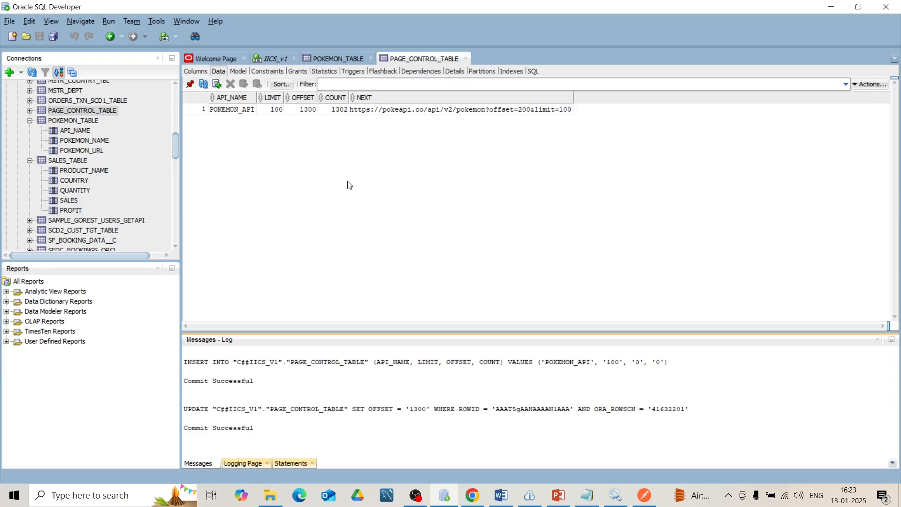
# - Switch to Informatica and add an integer output field named out_count with precision 10 to the Expression1 transformation
pyautogui.hotkey('alt', 'Tab')
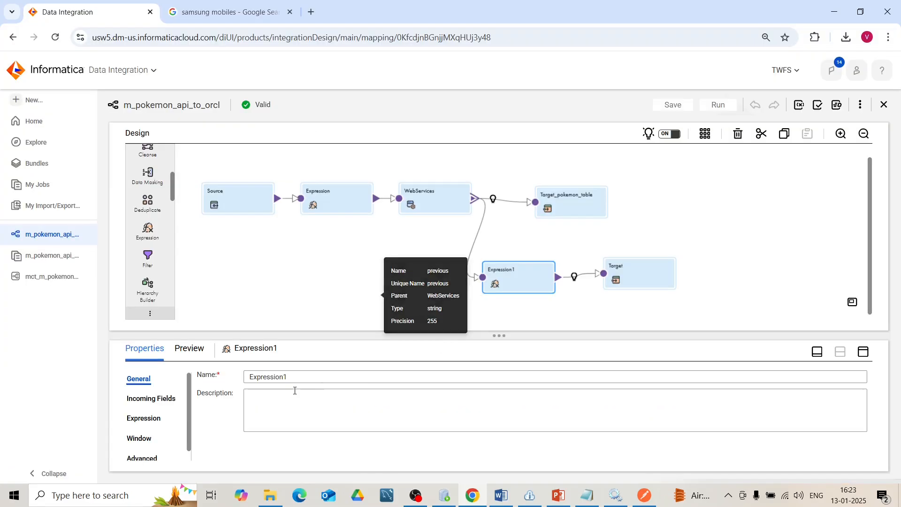
pyautogui.click(144, 418)
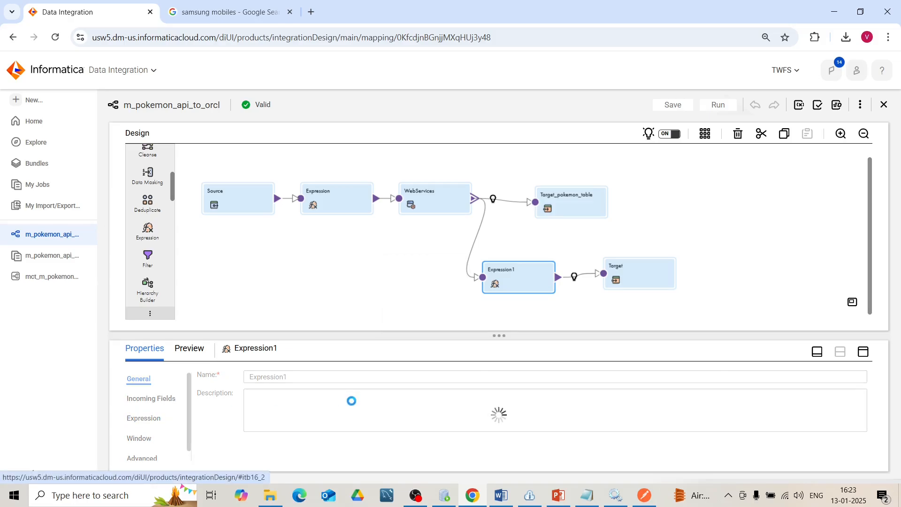
pyautogui.click(864, 351)
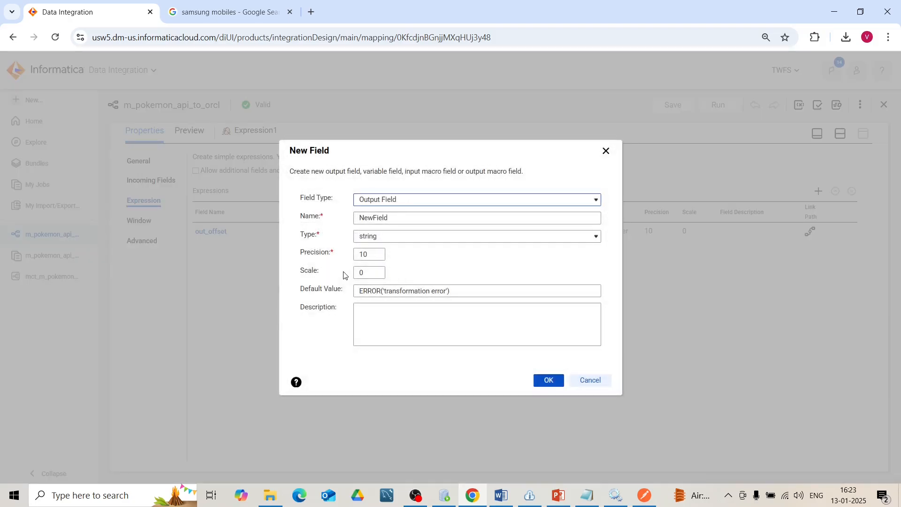
pyautogui.moveTo(397, 219); pyautogui.dragTo(330, 224)
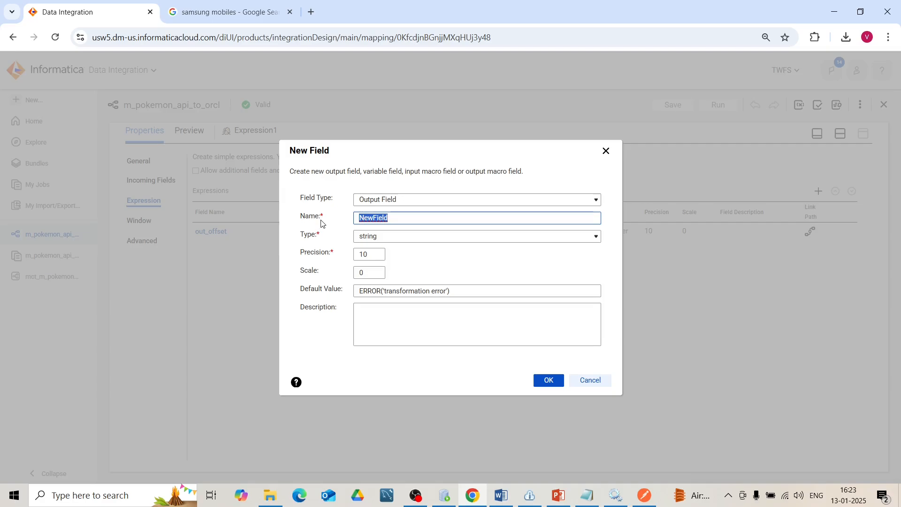
pyautogui.write('out_count')
pyautogui.click(386, 236)
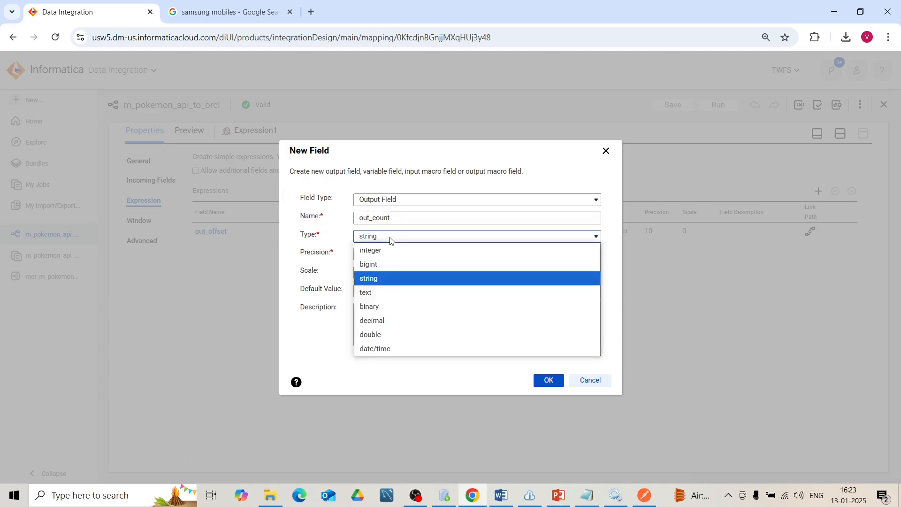
pyautogui.click(391, 255)
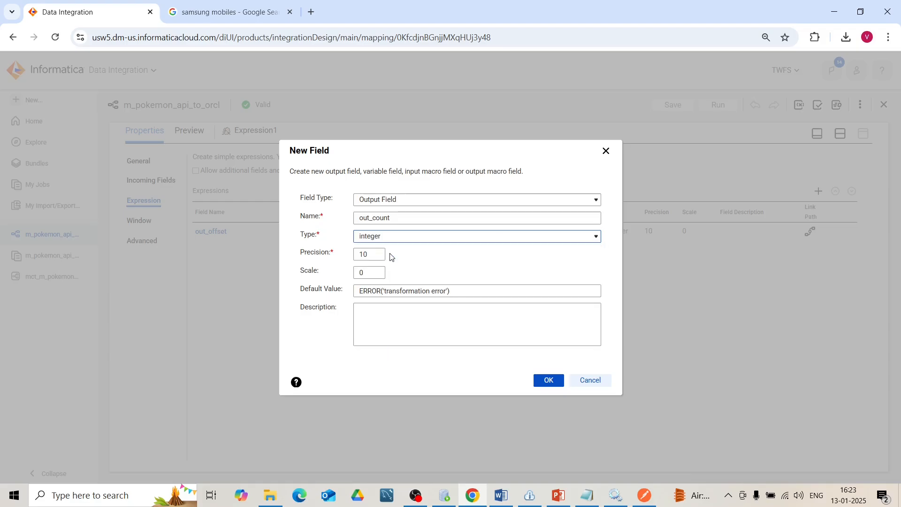
pyautogui.click(552, 378)
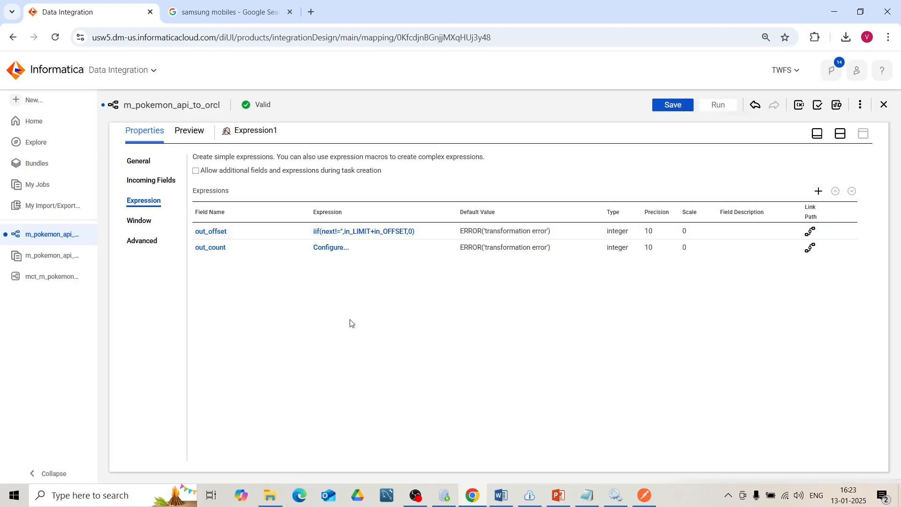
# - Define the out_count expression as iif(next!='',count,0), validate it and save the mapping
pyautogui.click(332, 248)
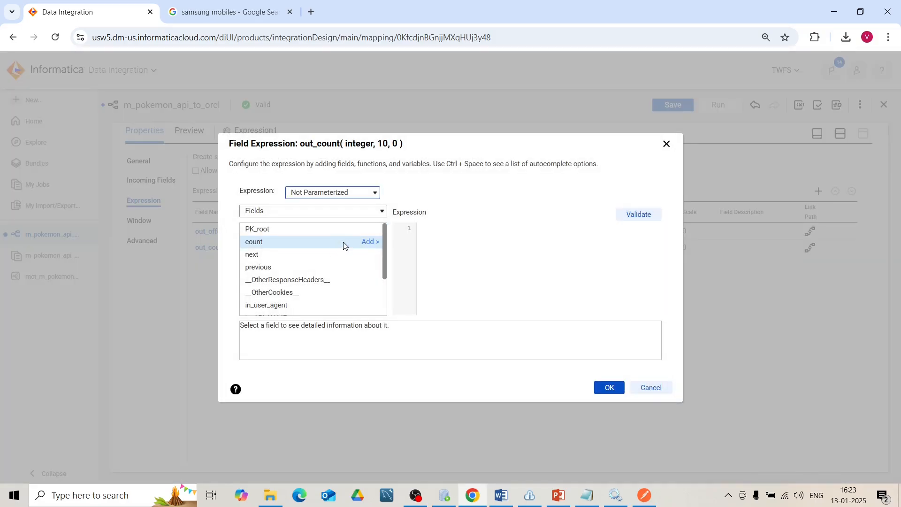
pyautogui.click(425, 241)
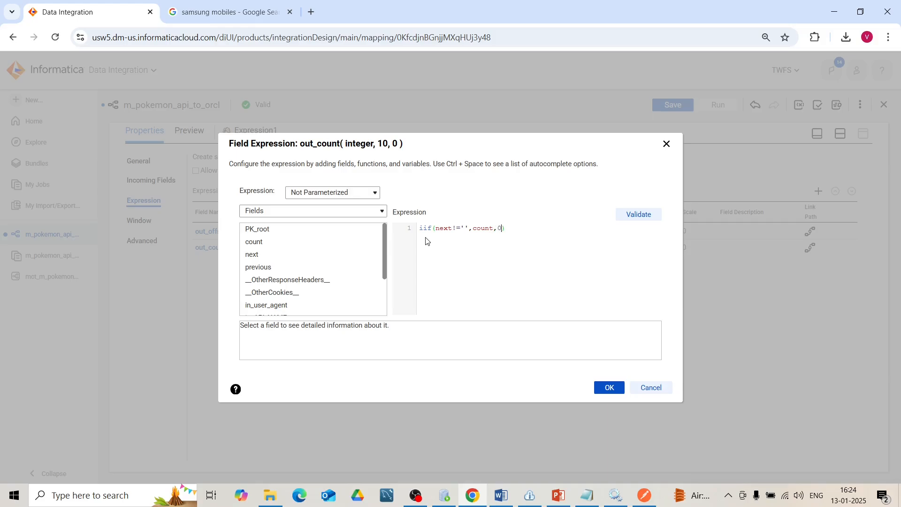
pyautogui.click(638, 213)
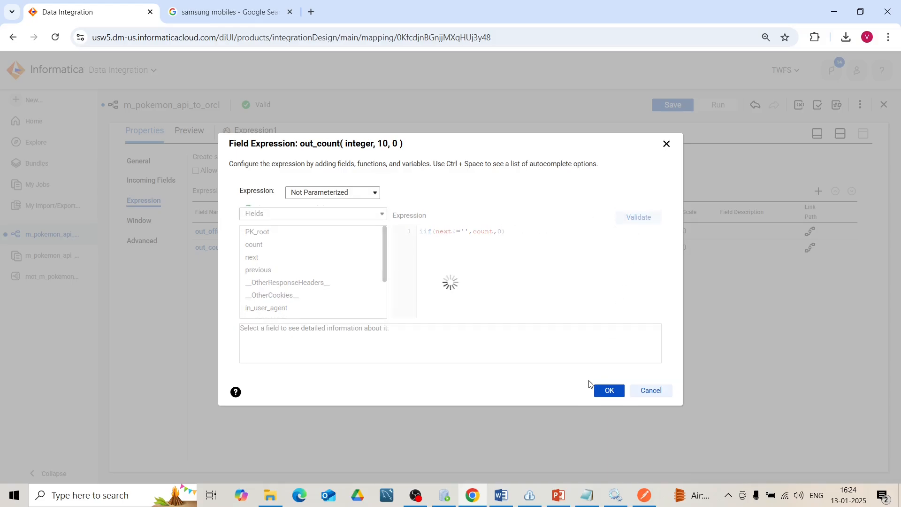
pyautogui.click(606, 403)
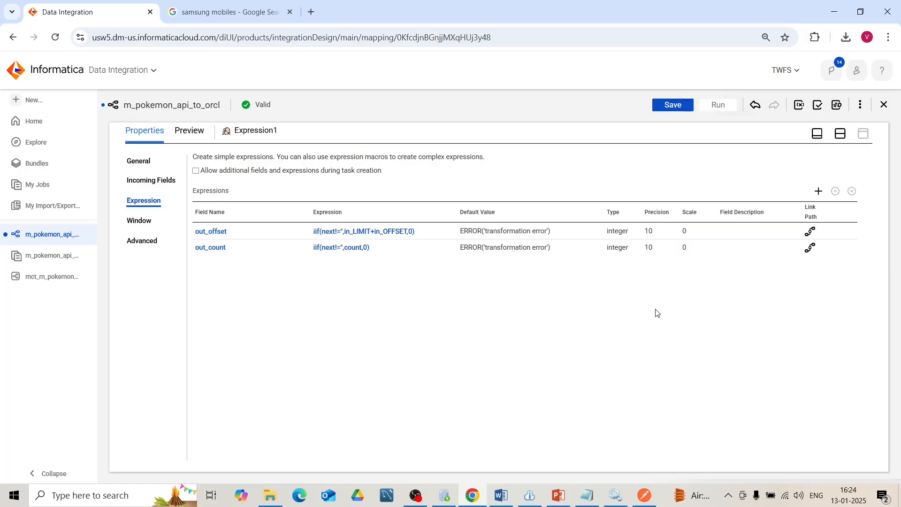
pyautogui.click(674, 108)
# - Rerun the latest mct_m_pokemon_api_to_orcl job from the job list, and refresh PAGE_CONTROL_TABLE in Oracle SQL Developer
pyautogui.click(442, 498)
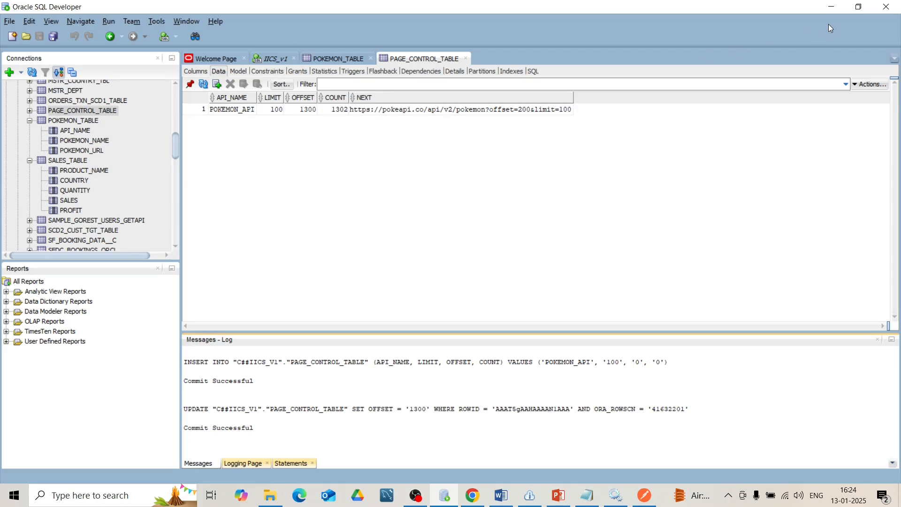
pyautogui.click(827, 9)
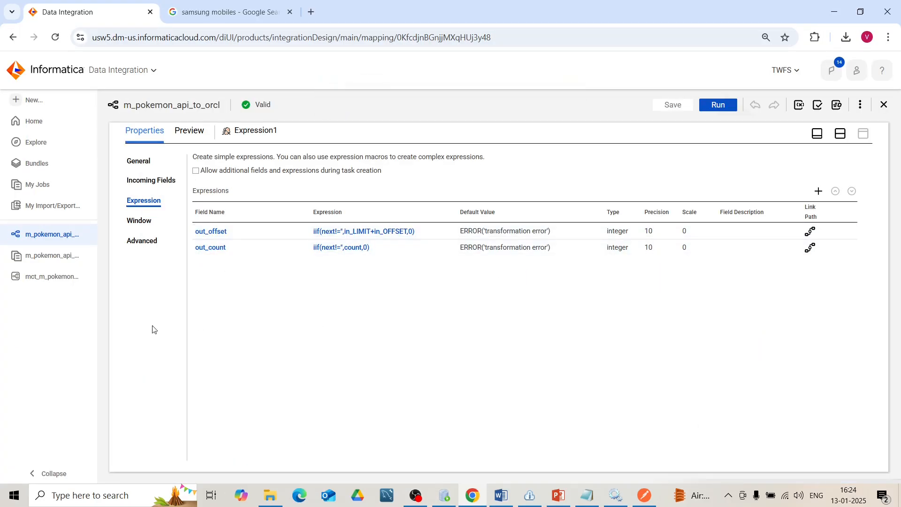
pyautogui.click(49, 185)
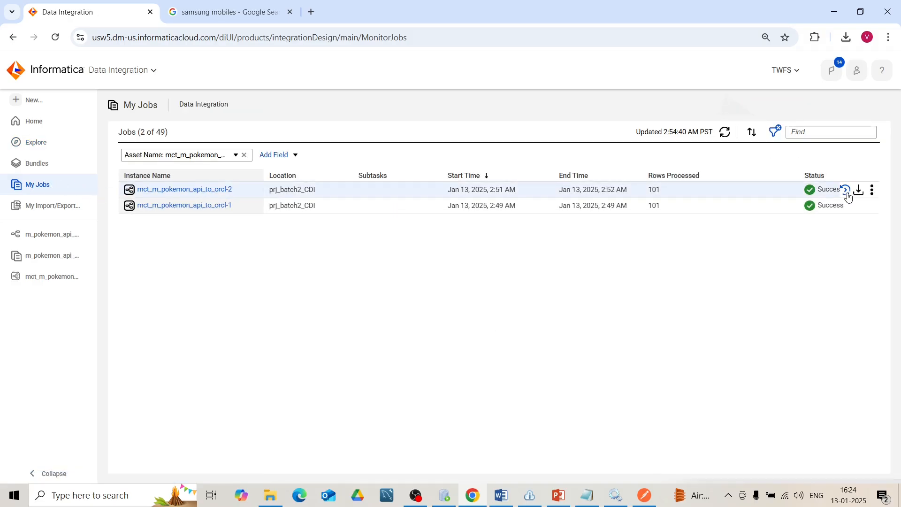
pyautogui.click(847, 193)
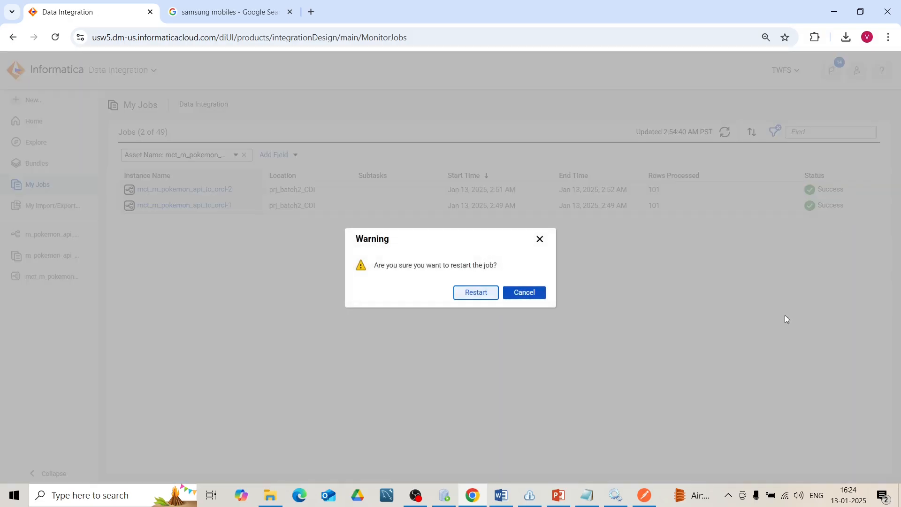
pyautogui.click(491, 295)
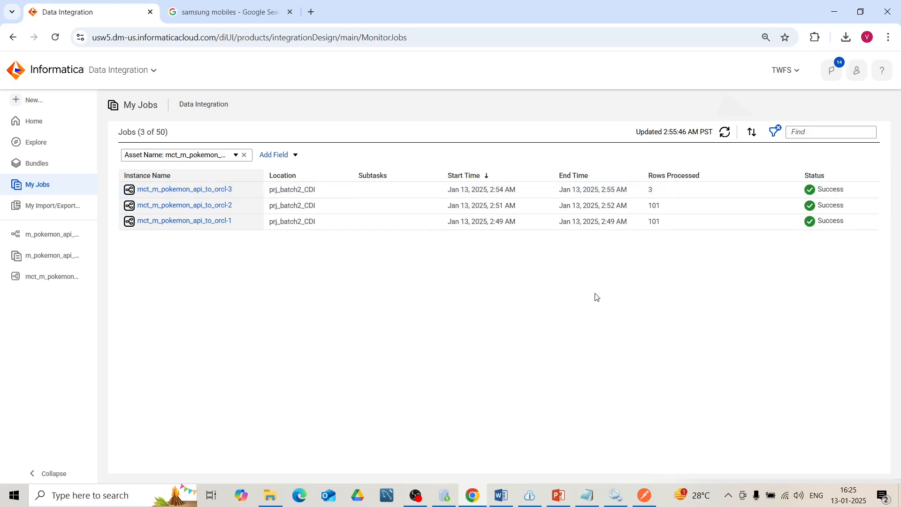
pyautogui.click(449, 499)
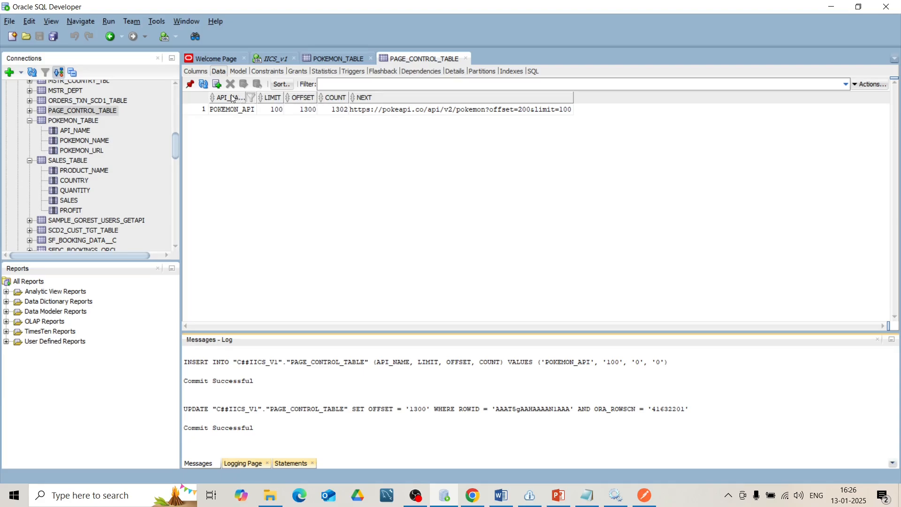
pyautogui.click(204, 84)
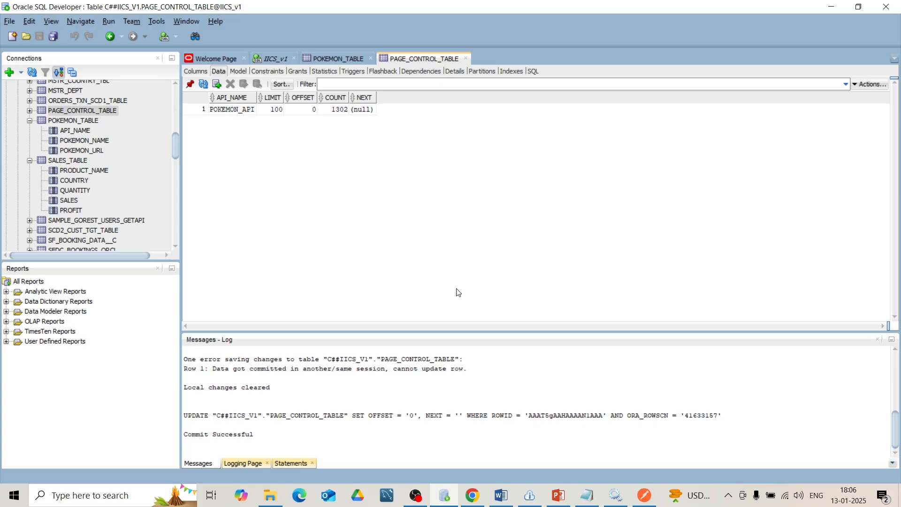
# - Switch to Informatica, open the Data Integration service and create a new blank mapping
pyautogui.hotkey('alt', 'Tab')
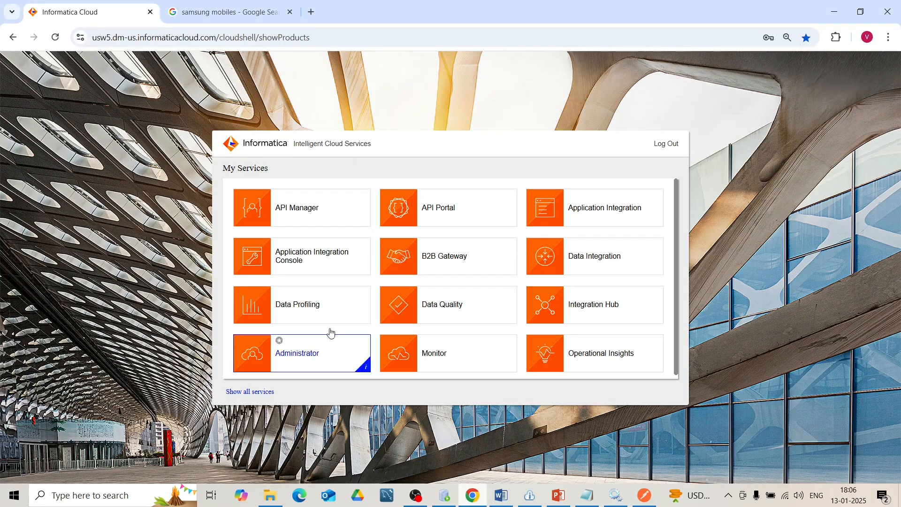
pyautogui.click(587, 263)
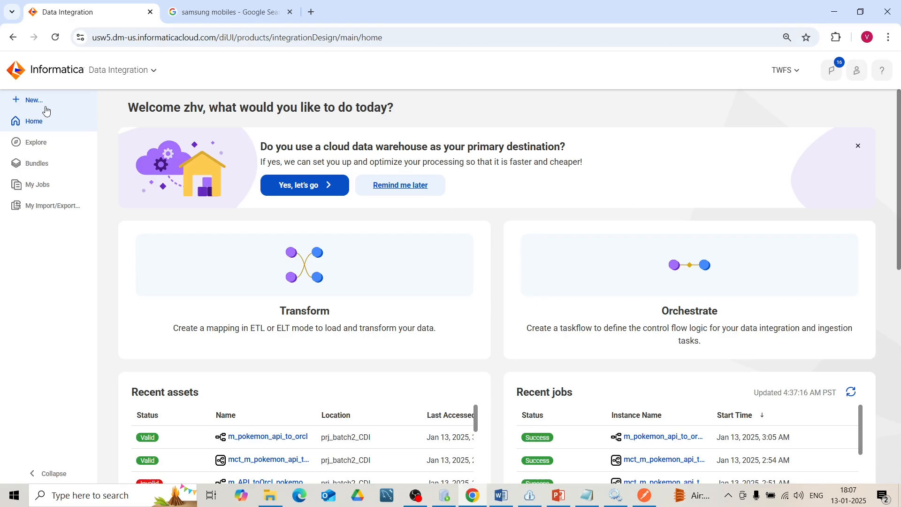
pyautogui.click(45, 104)
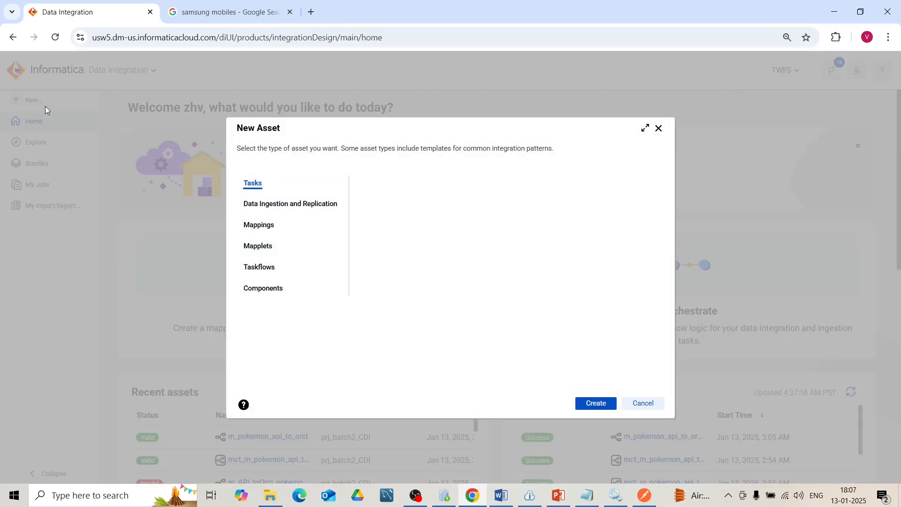
pyautogui.click(279, 232)
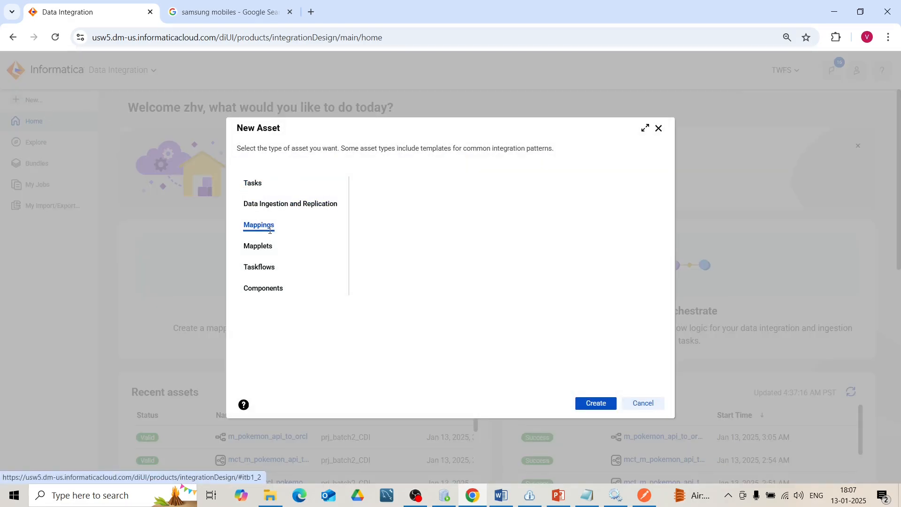
pyautogui.click(588, 402)
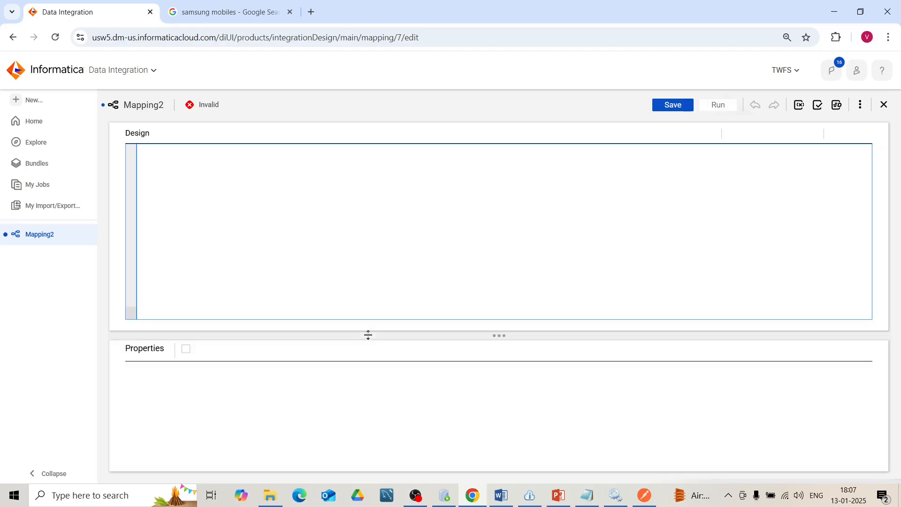
# - Set the Source connection to orcl_pokemon (Oracle) and select PAGE_CONTROL_TABLE as its source object
pyautogui.click(351, 402)
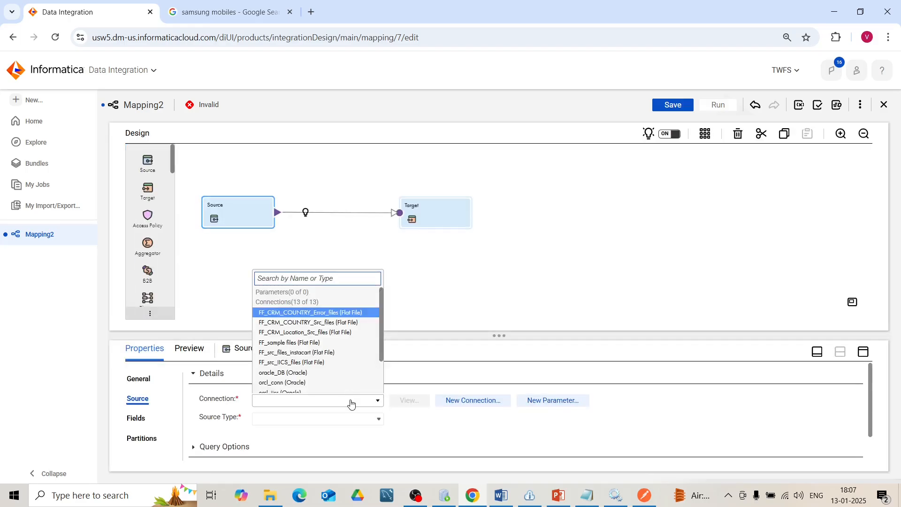
pyautogui.moveTo(381, 355); pyautogui.dragTo(383, 386)
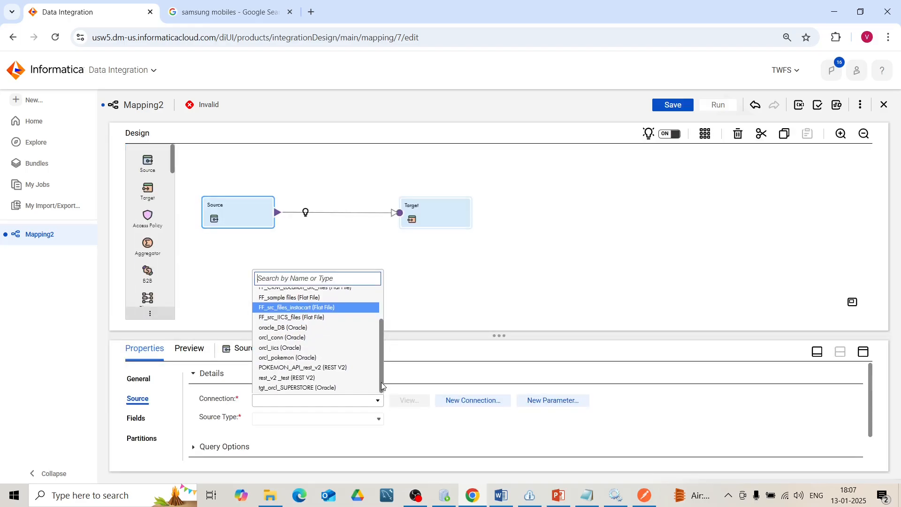
pyautogui.click(345, 358)
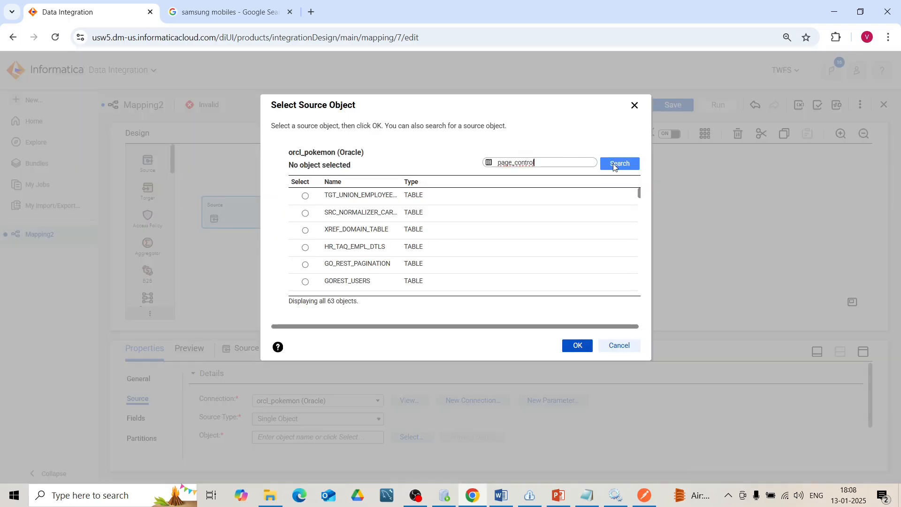
pyautogui.click(615, 165)
pyautogui.write('l')
pyautogui.click(434, 198)
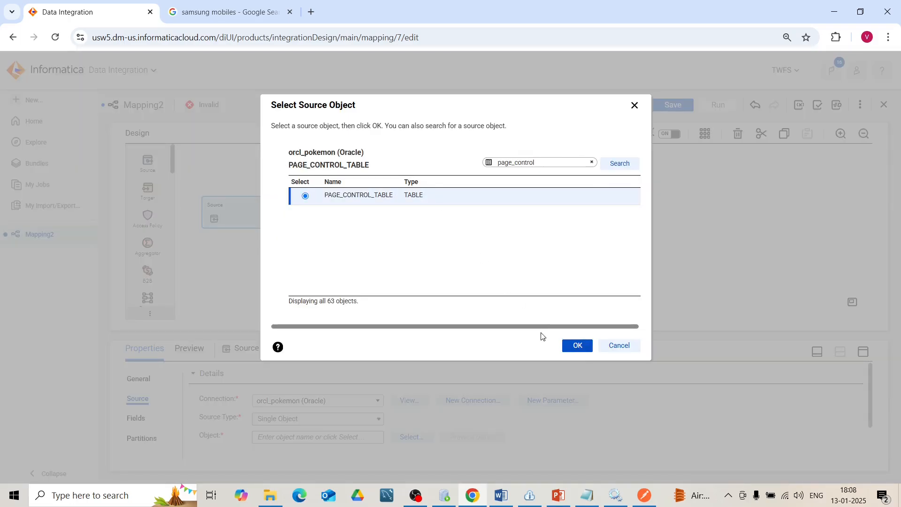
pyautogui.click(578, 346)
# - Change the source type to Query and define the custom query "select * from page_control_table where next is not null", previewing its data
pyautogui.click(318, 201)
pyautogui.click(322, 254)
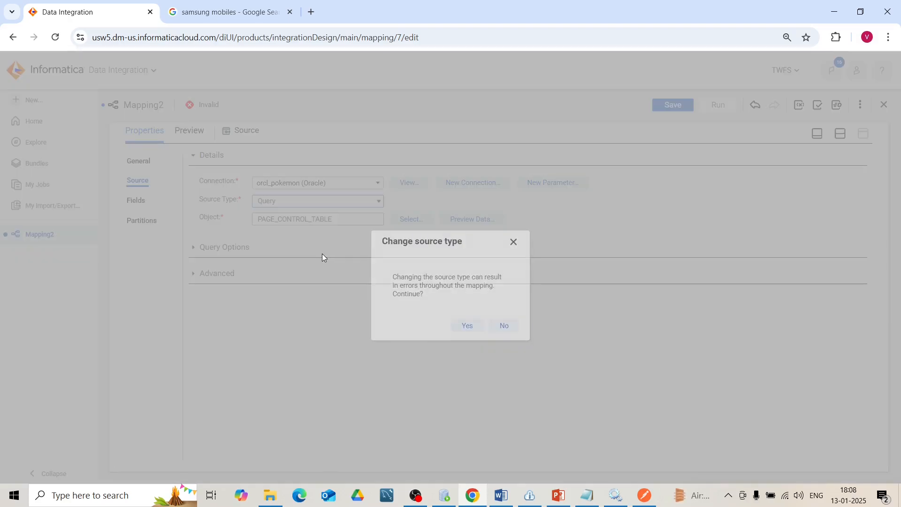
pyautogui.click(462, 327)
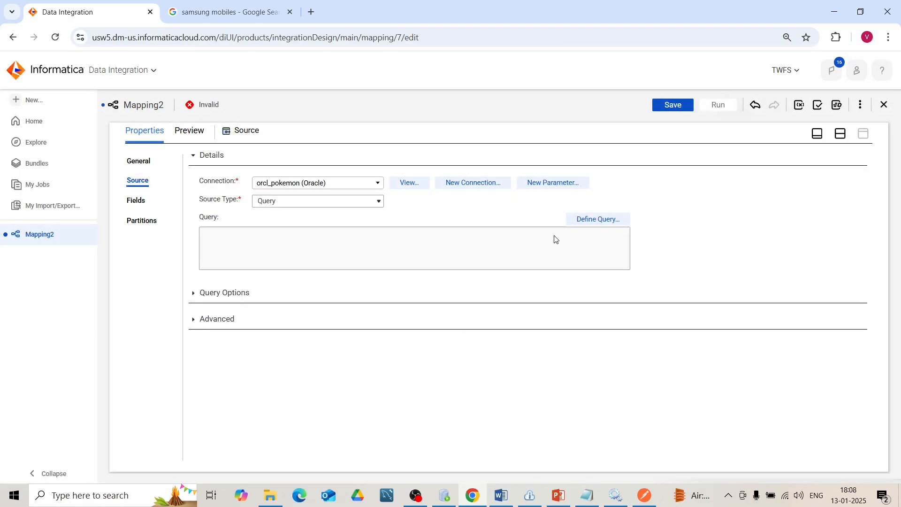
pyautogui.click(577, 220)
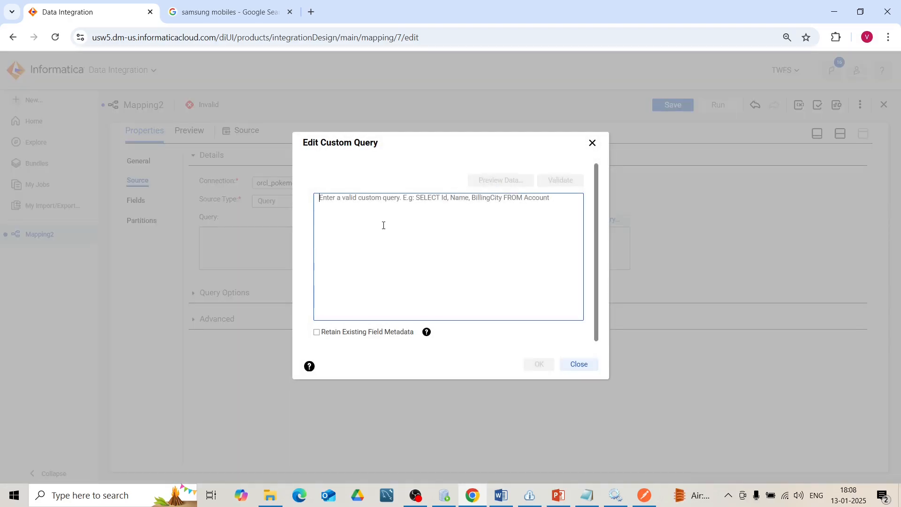
pyautogui.write('se')
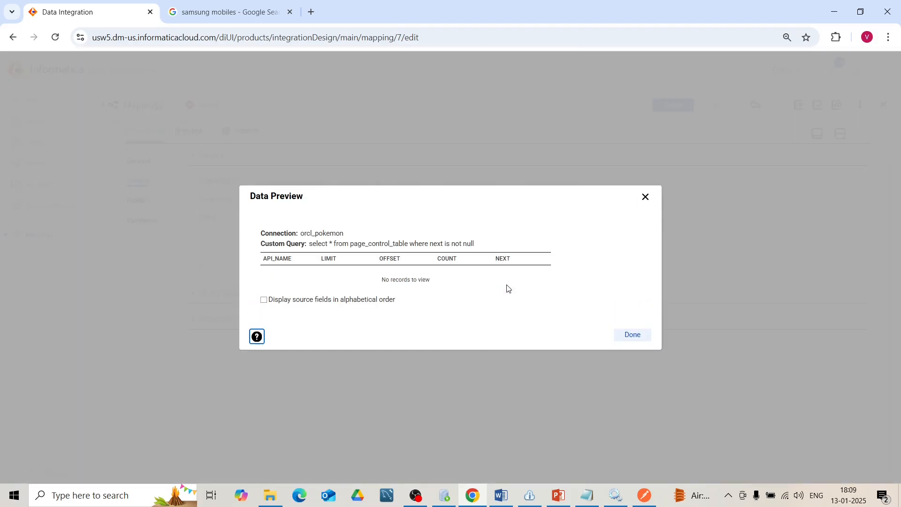
pyautogui.click(644, 334)
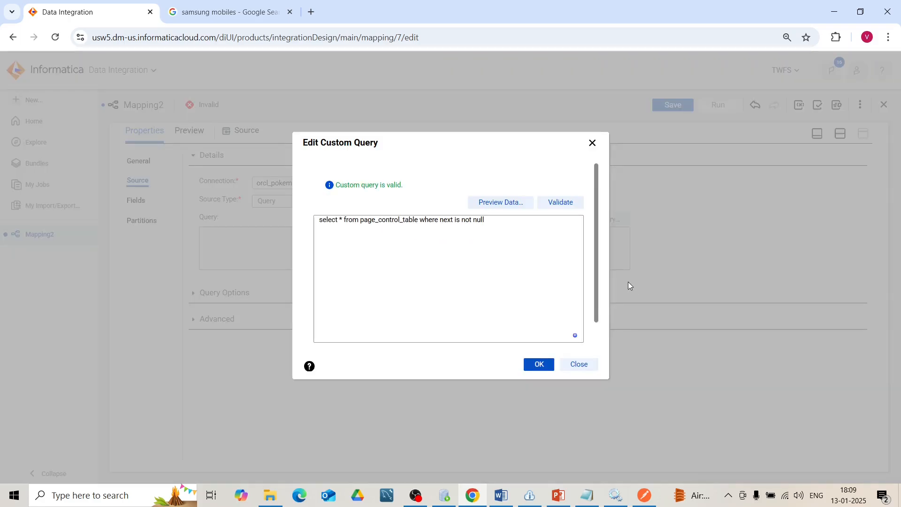
pyautogui.click(538, 366)
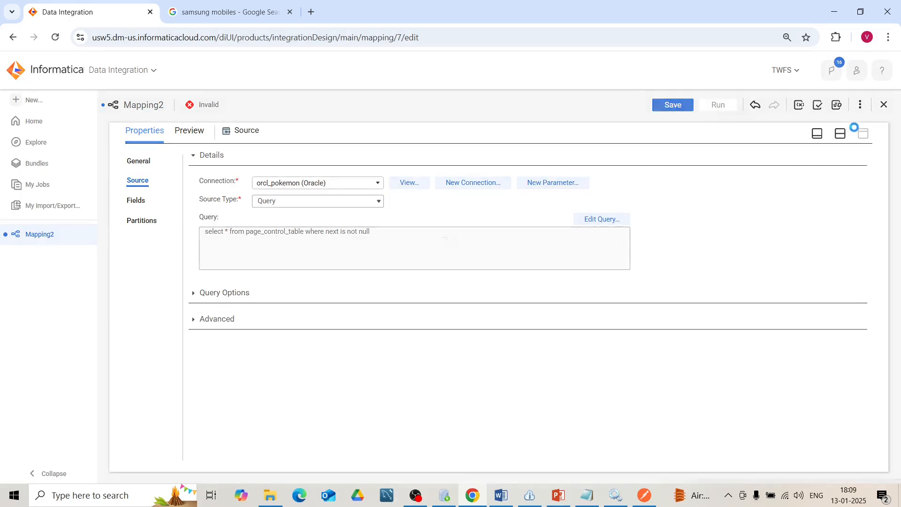
# - Set the Target connection to FF_CRM_COUNTRY_Error_files (Flat File) and create its object new at runtime with static file name dummy.txt
pyautogui.click(841, 134)
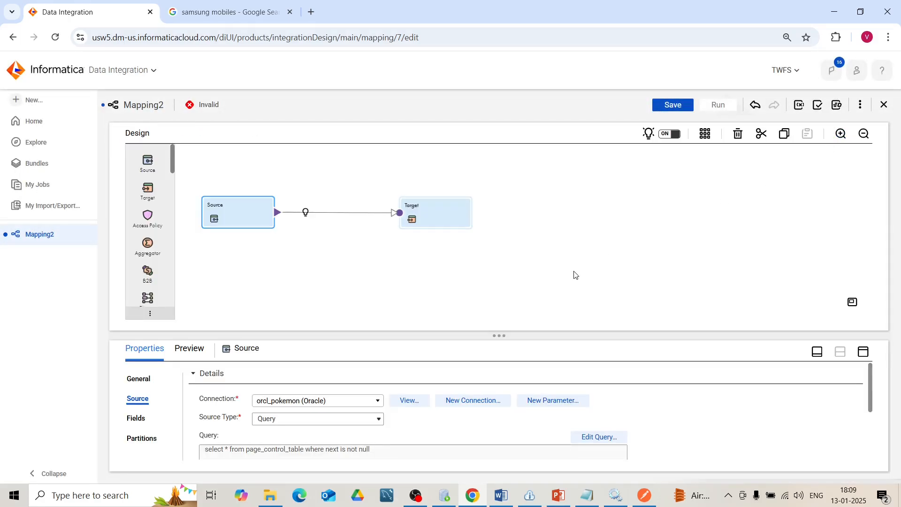
pyautogui.click(443, 217)
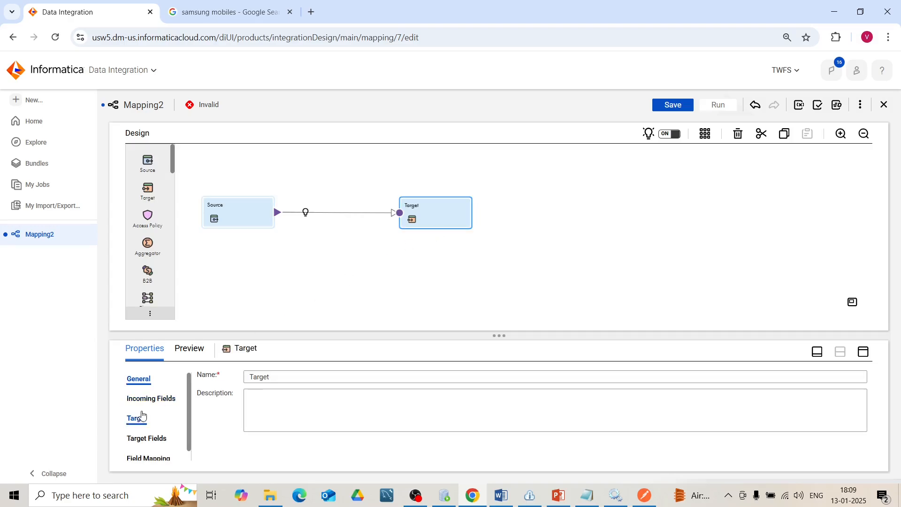
pyautogui.click(132, 421)
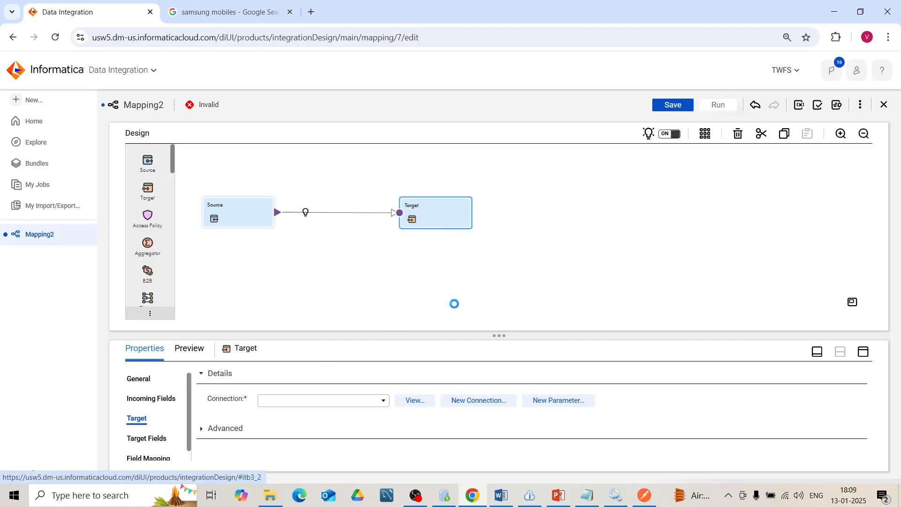
pyautogui.click(382, 403)
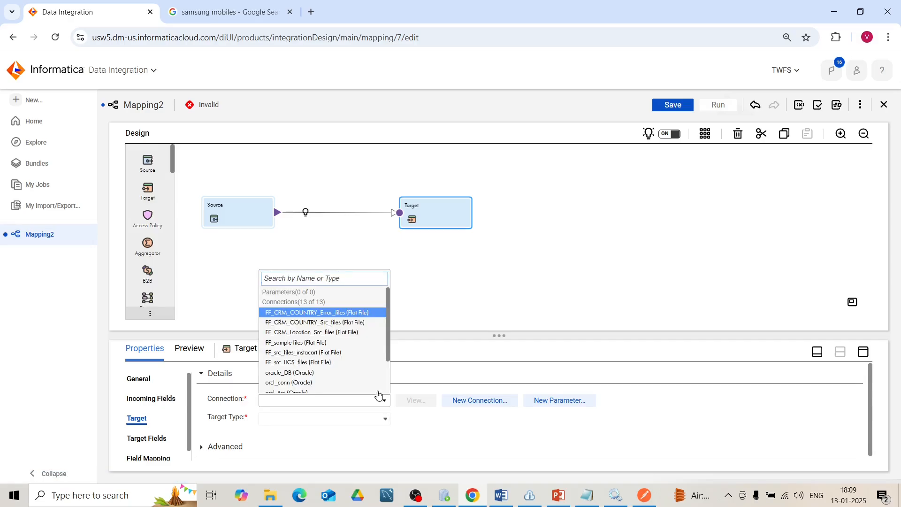
pyautogui.click(352, 314)
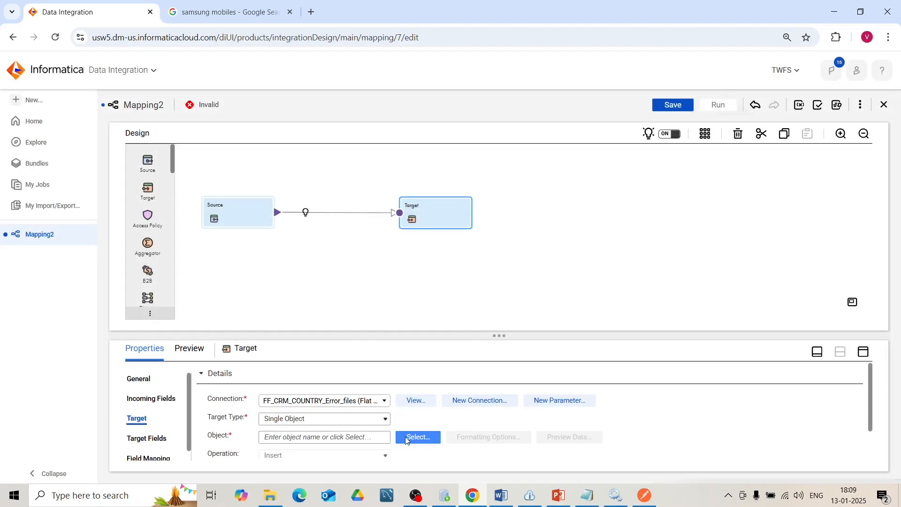
pyautogui.click(406, 438)
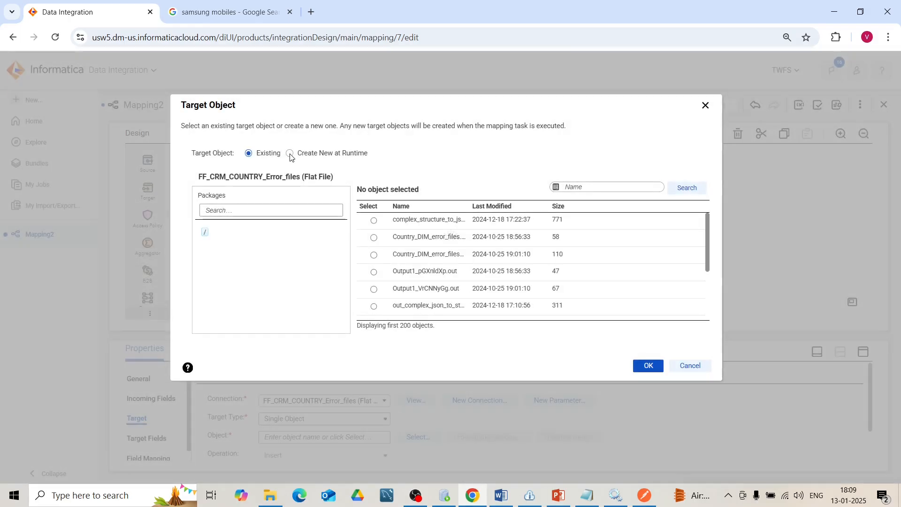
pyautogui.click(290, 154)
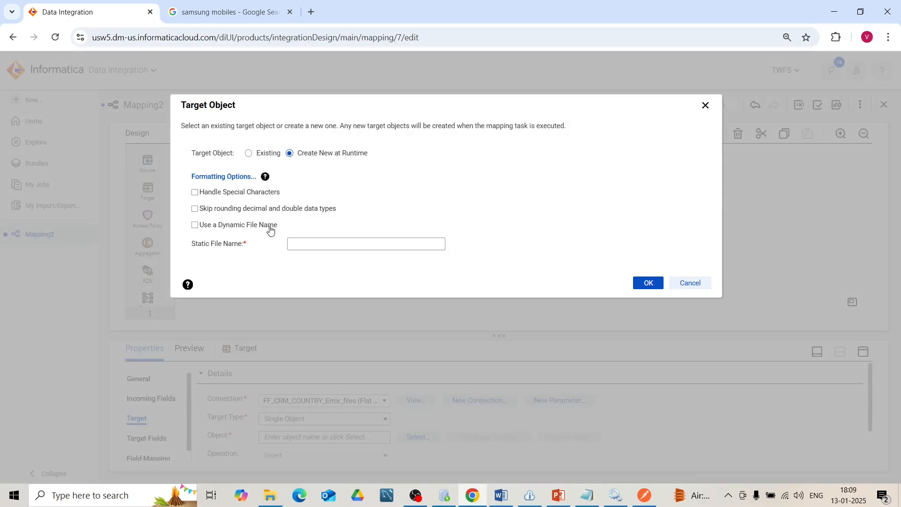
pyautogui.click(304, 240)
pyautogui.click(651, 283)
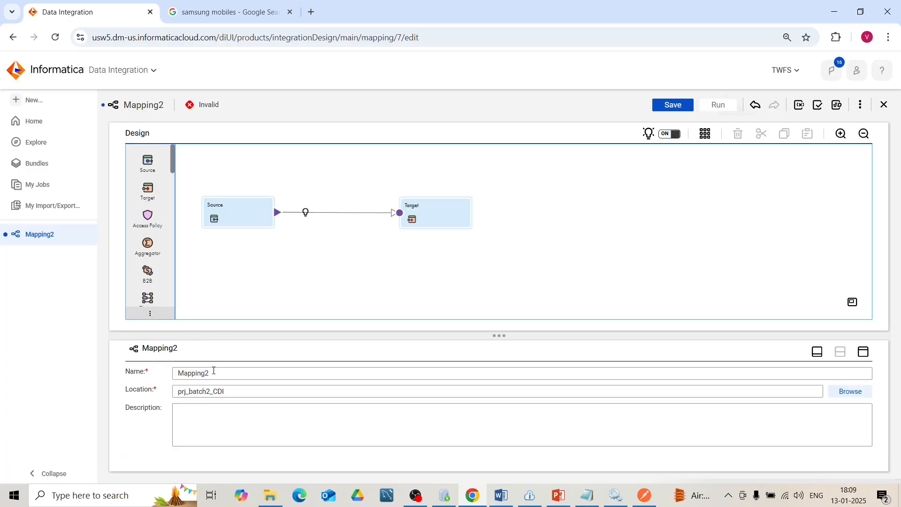
# - Rename the mapping as m_loop_check and save it
pyautogui.moveTo(214, 371); pyautogui.dragTo(159, 374)
pyautogui.write('m_loop_check')
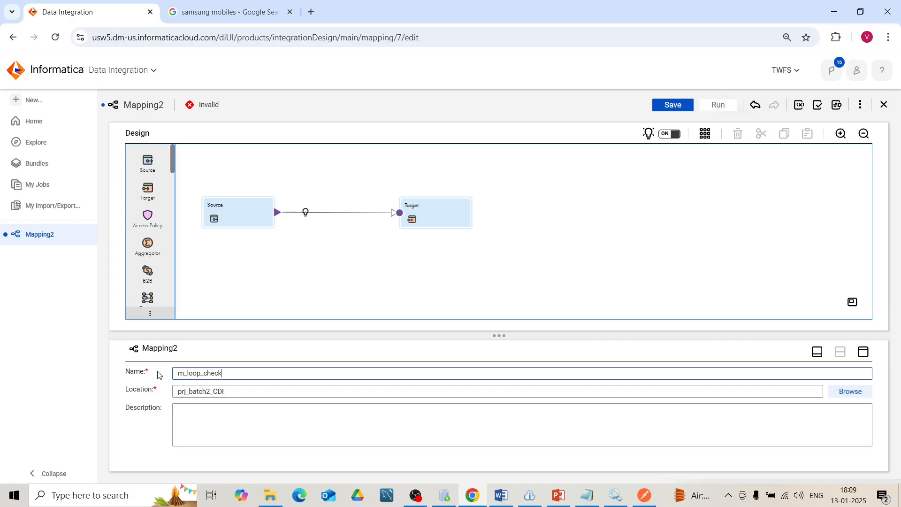
pyautogui.click(601, 246)
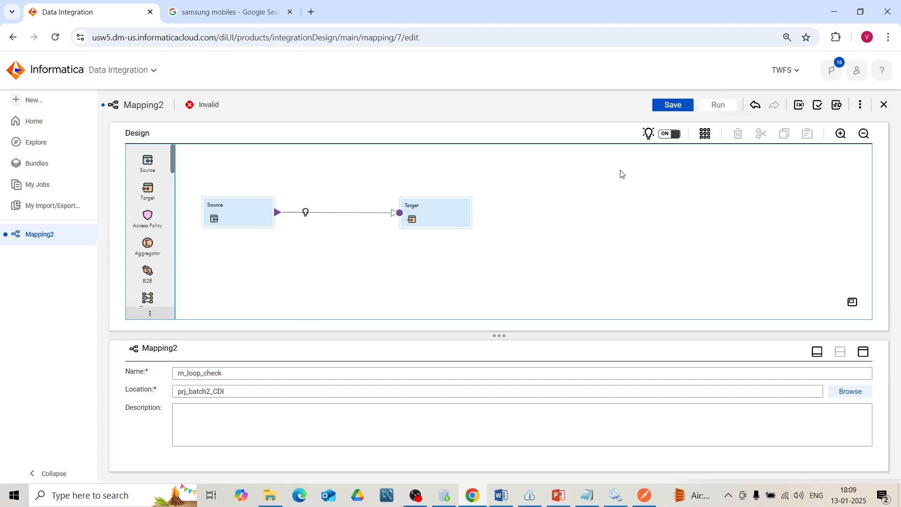
pyautogui.click(672, 106)
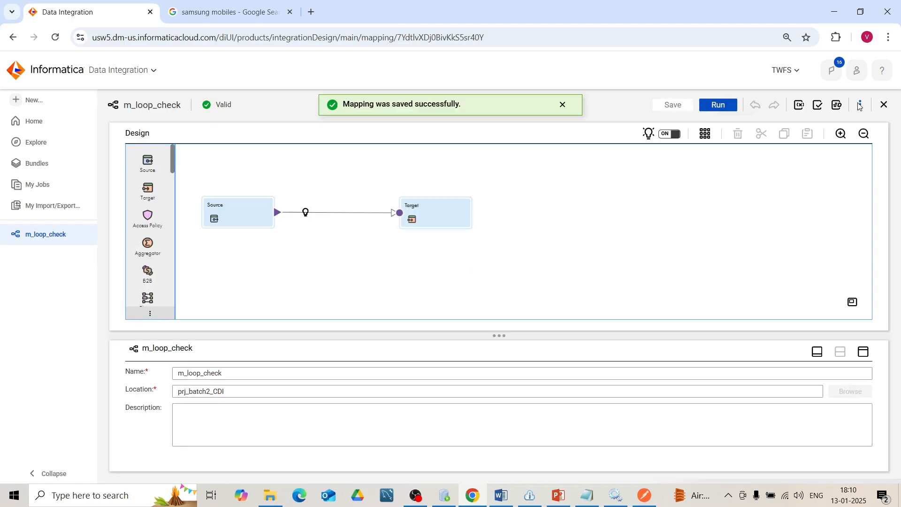
# - Create a mapping task named mct_m_lop_check from the m_loop_check mapping, with runtime environment DESKTOP-0OQITCC, and save it
pyautogui.click(861, 106)
pyautogui.click(827, 128)
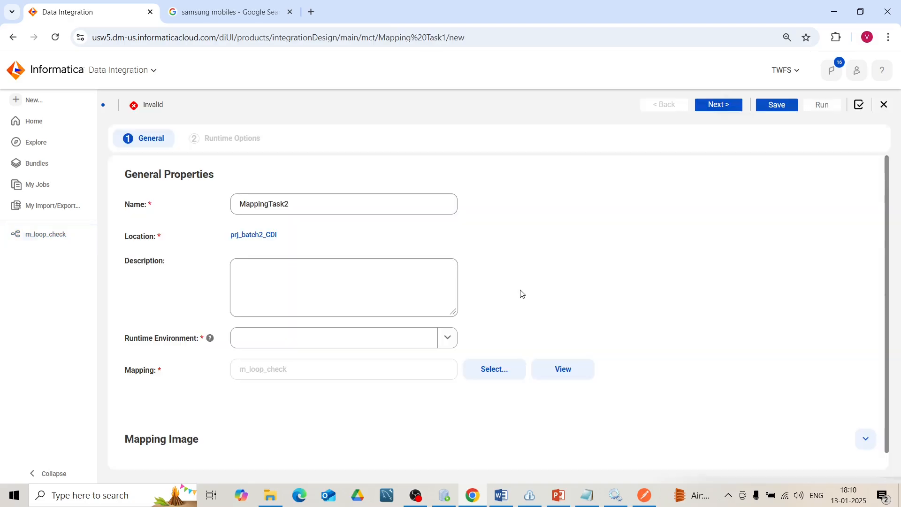
pyautogui.moveTo(318, 203); pyautogui.dragTo(239, 203)
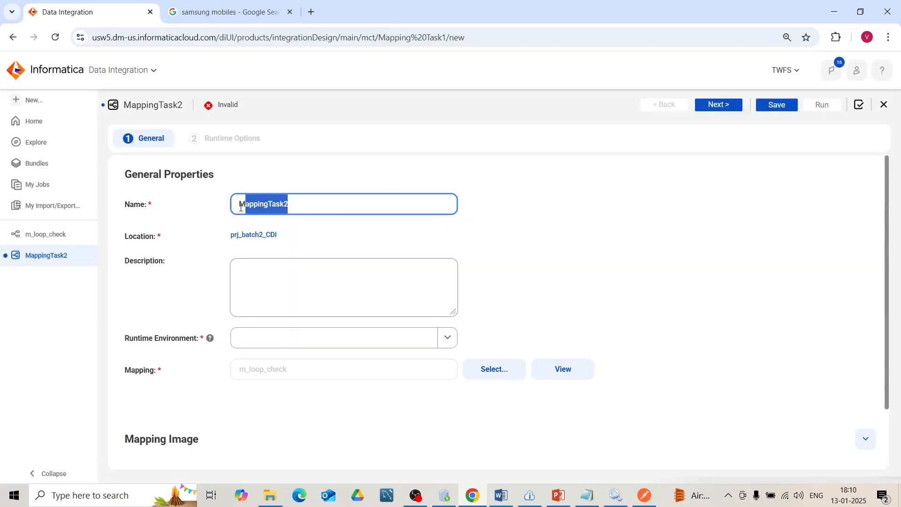
pyautogui.write('mct_')
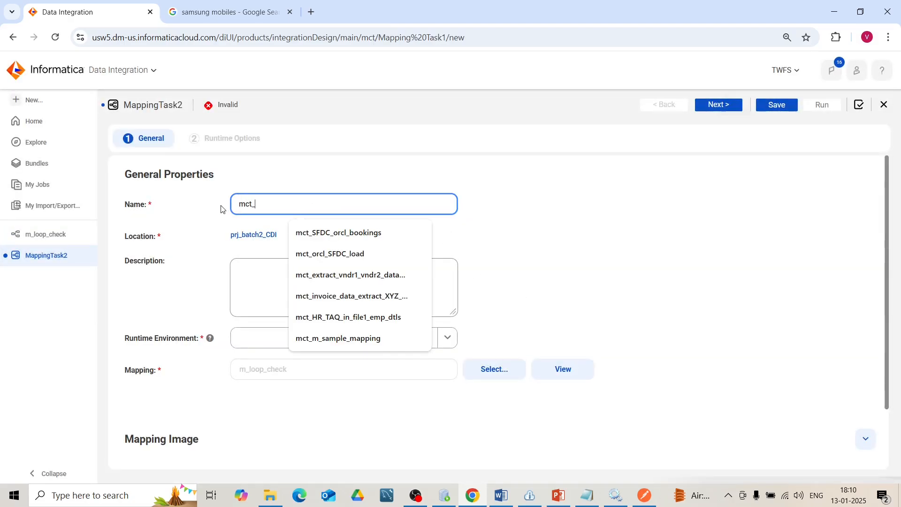
pyautogui.write('m_')
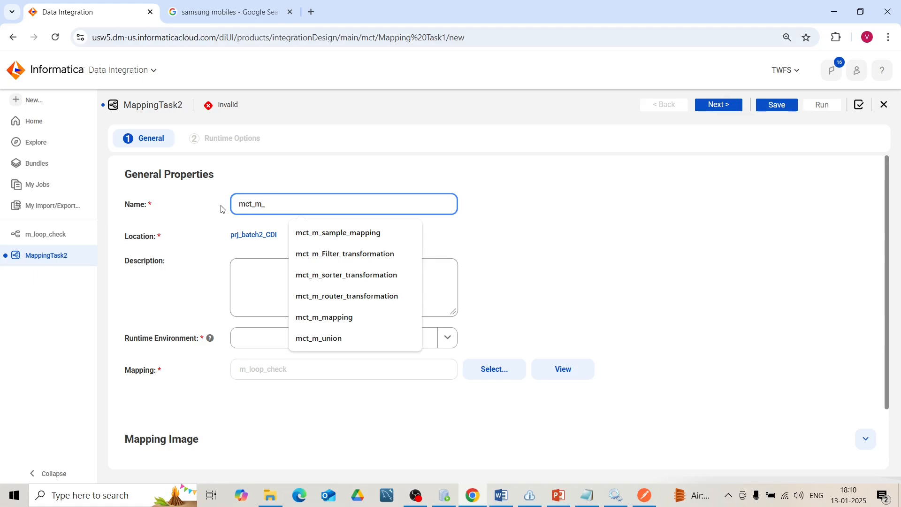
pyautogui.write('lop_check')
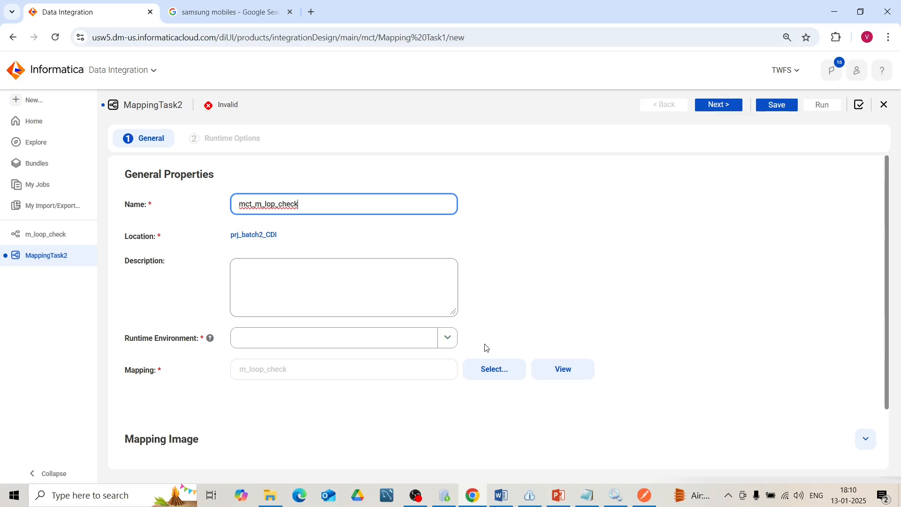
pyautogui.click(449, 338)
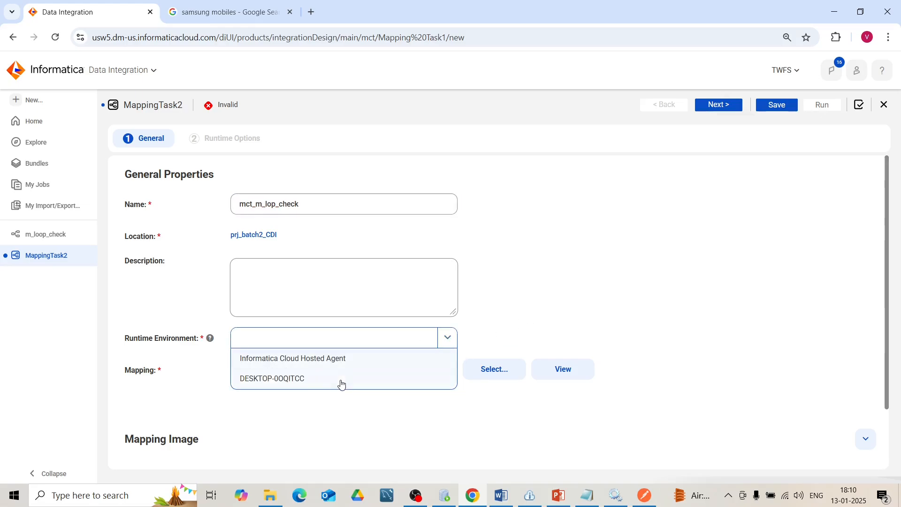
pyautogui.click(340, 382)
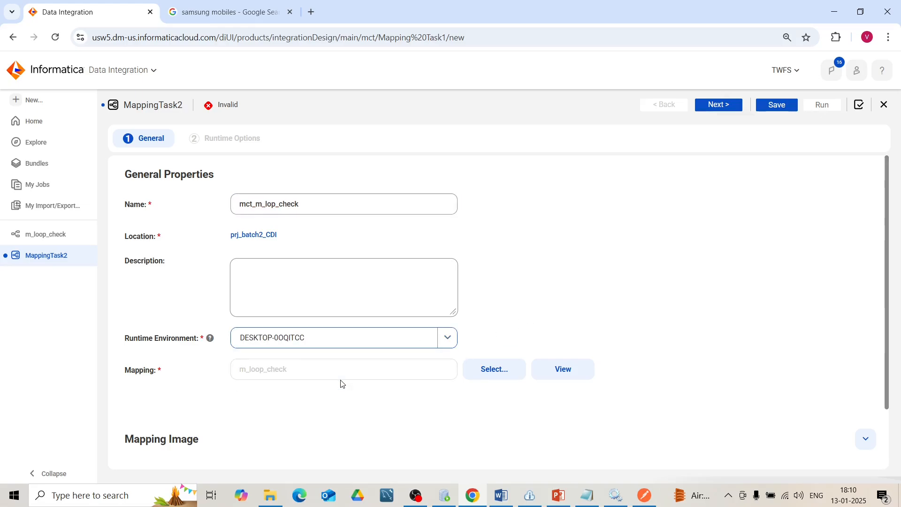
pyautogui.click(786, 103)
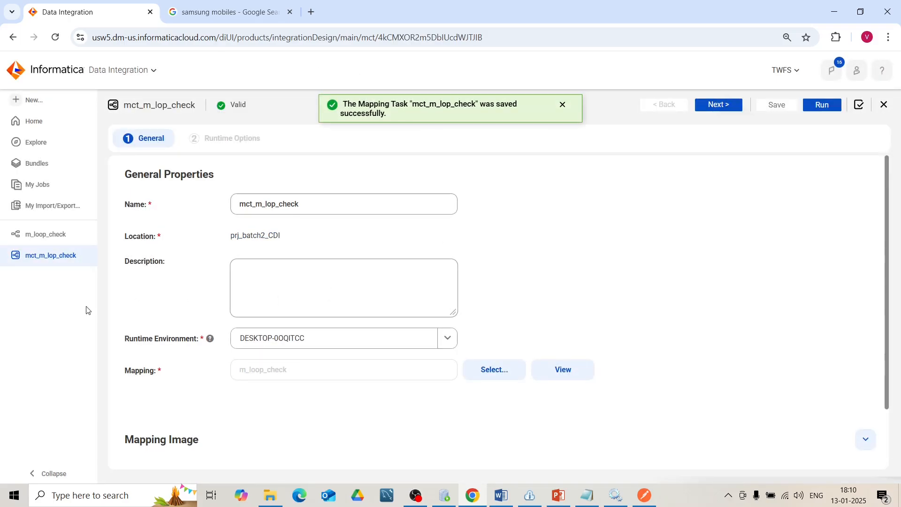
# - Create a new asset of the basic Taskflow type
pyautogui.click(63, 152)
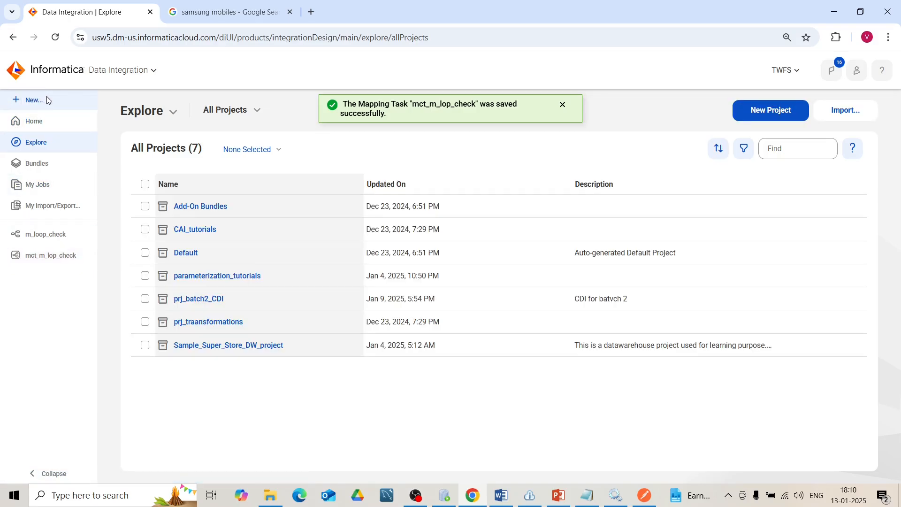
pyautogui.click(48, 100)
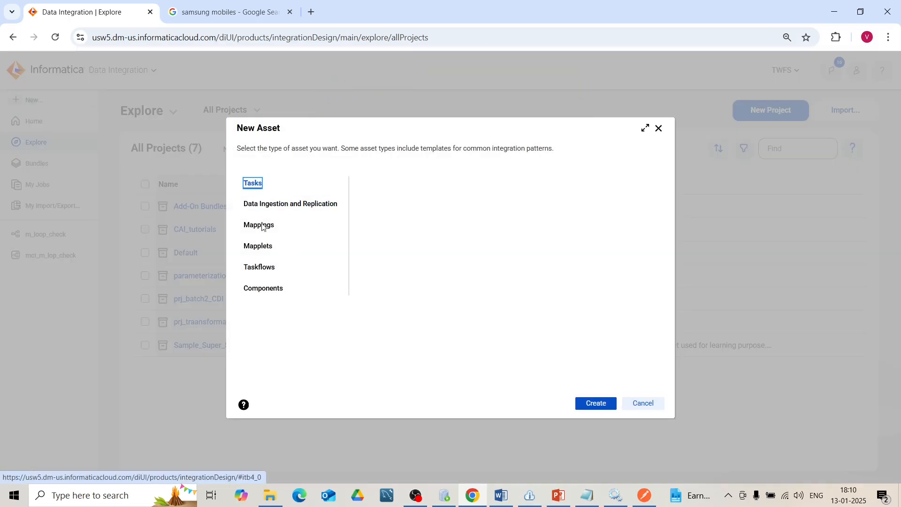
pyautogui.click(268, 271)
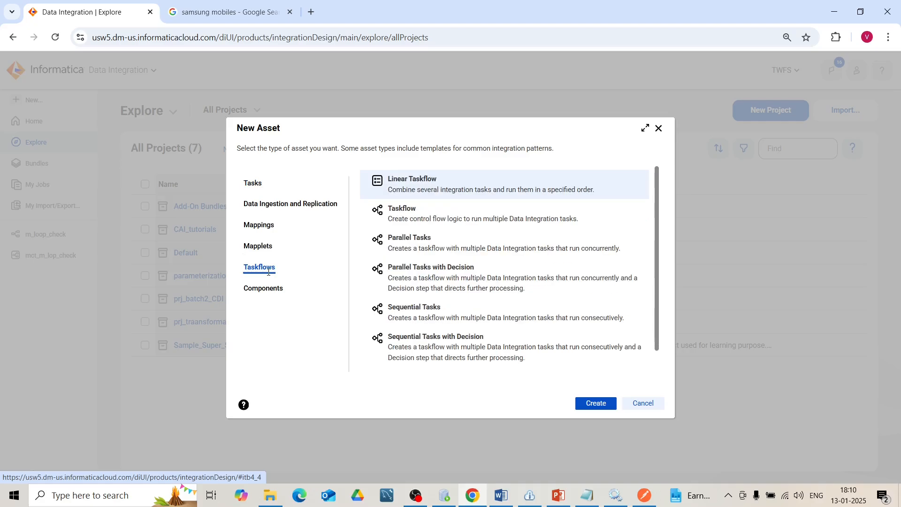
pyautogui.click(449, 215)
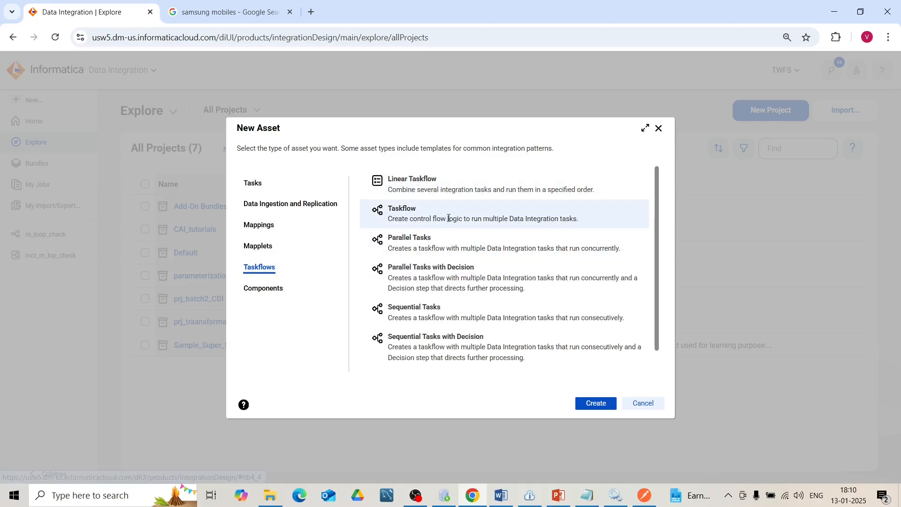
pyautogui.click(596, 405)
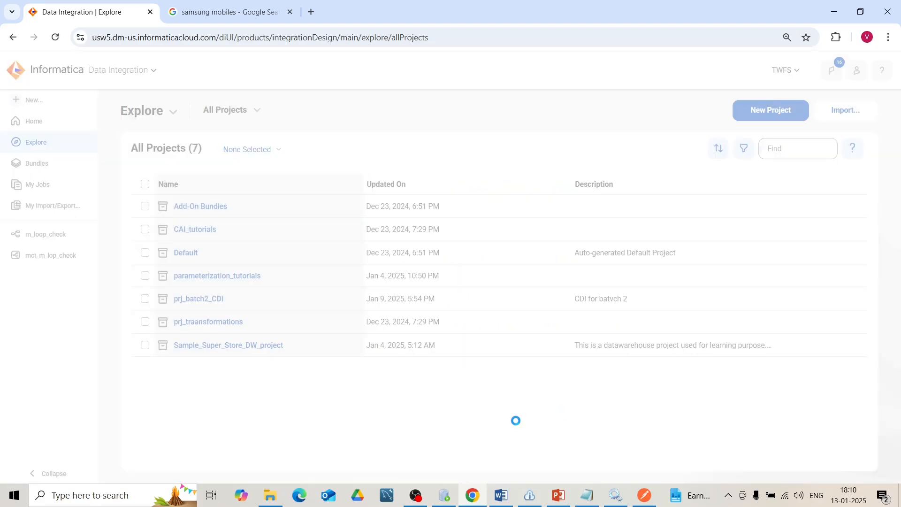
# - Name the taskflow tf_pokemon_data and save it in prj_batch2_CDI
pyautogui.moveTo(288, 396); pyautogui.dragTo(228, 398)
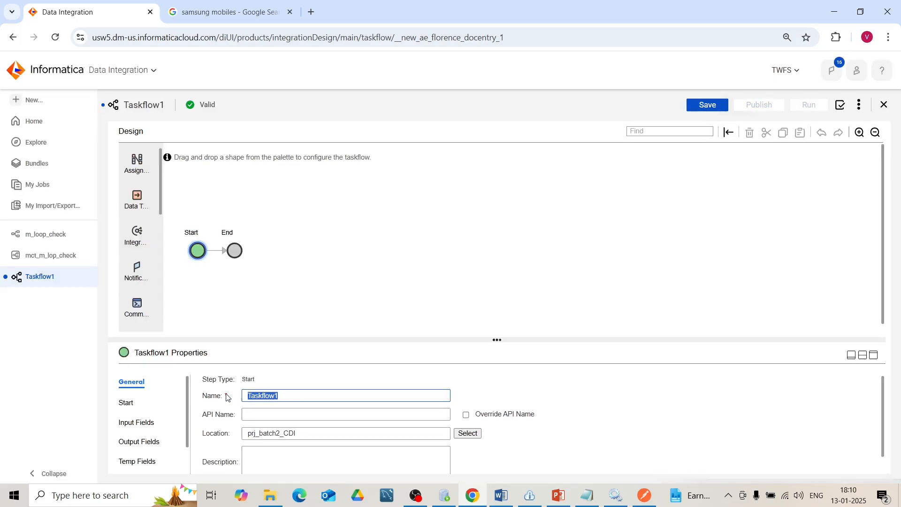
pyautogui.write('tf_')
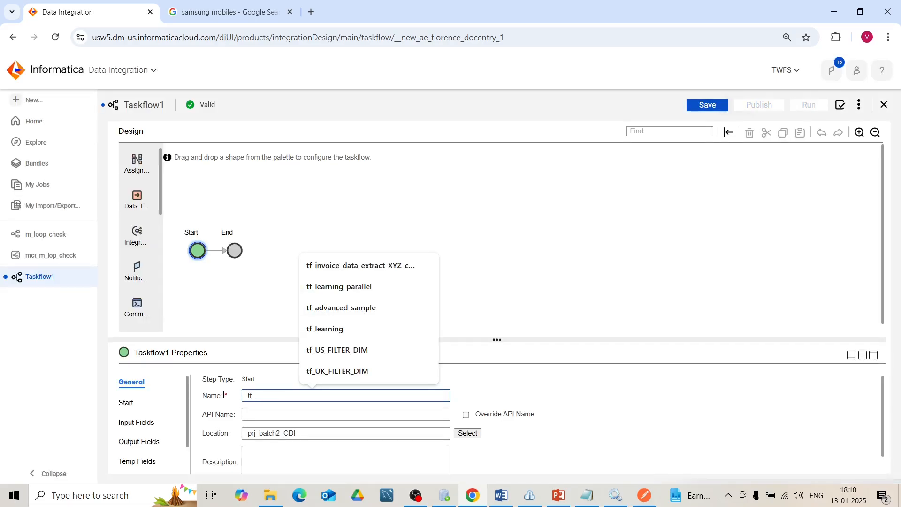
pyautogui.write('pokemon_data')
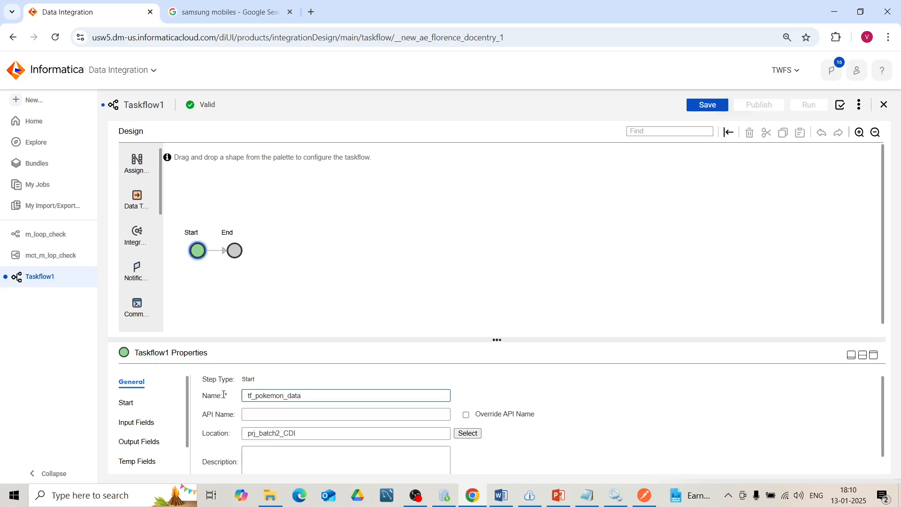
pyautogui.click(299, 374)
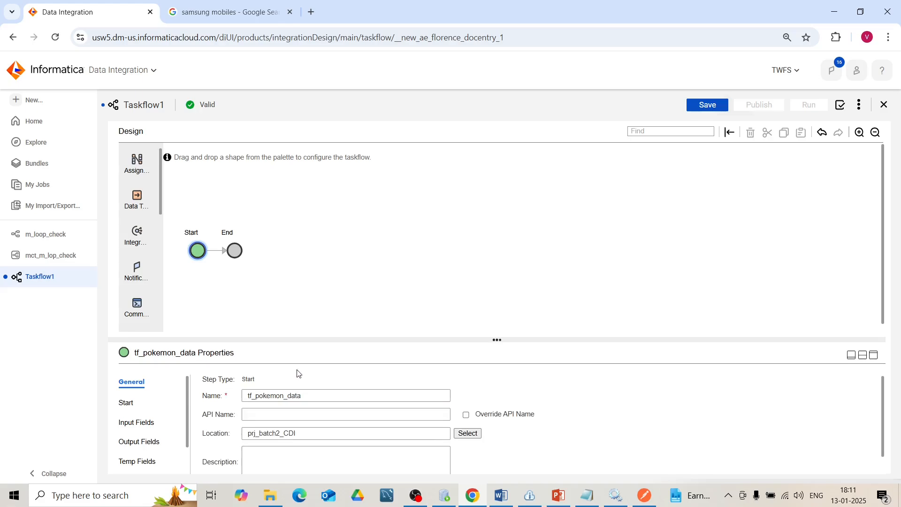
pyautogui.click(699, 107)
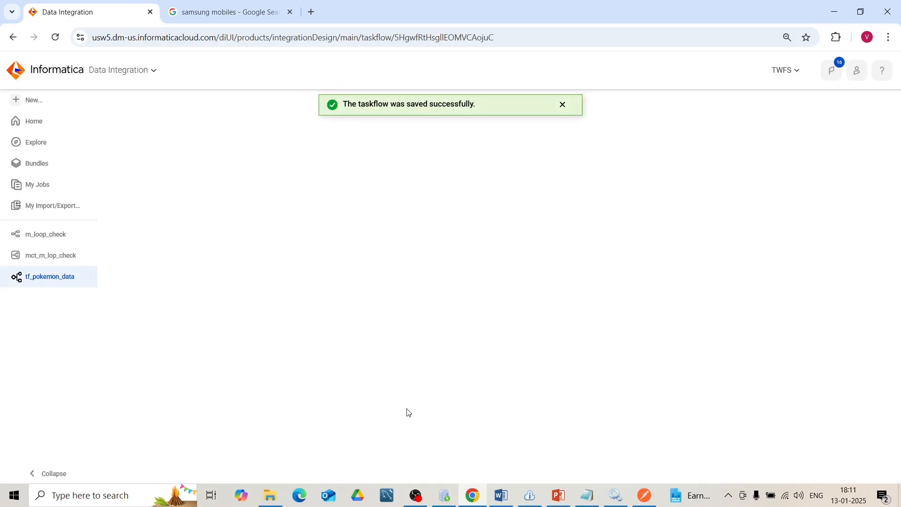
# - In Oracle SQL Developer, set COUNT to 0 in PAGE_CONTROL_TABLE's POKEMON_API row, commit the change, and switch back to Chrome
pyautogui.click(447, 497)
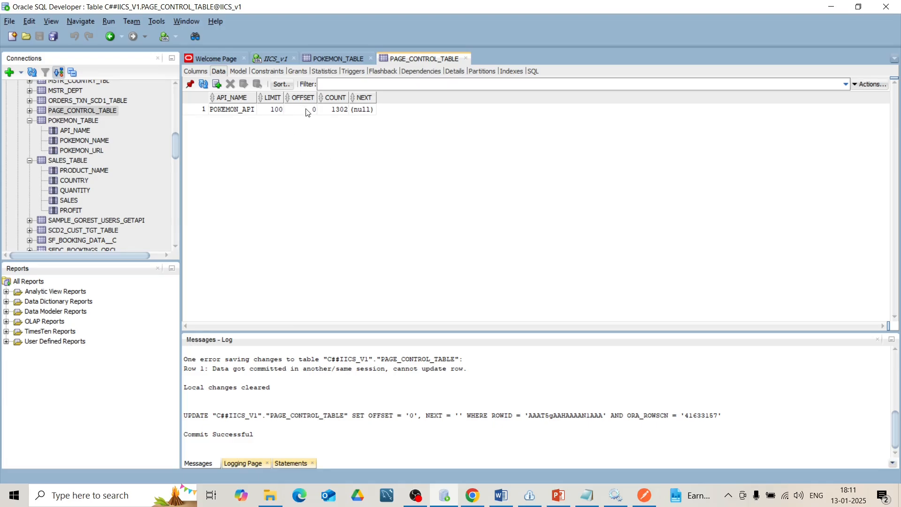
pyautogui.click(331, 110)
pyautogui.click(338, 110)
pyautogui.press('BackSpace')
pyautogui.press('BackSpace')
pyautogui.press('BackSpace')
pyautogui.press('Return')
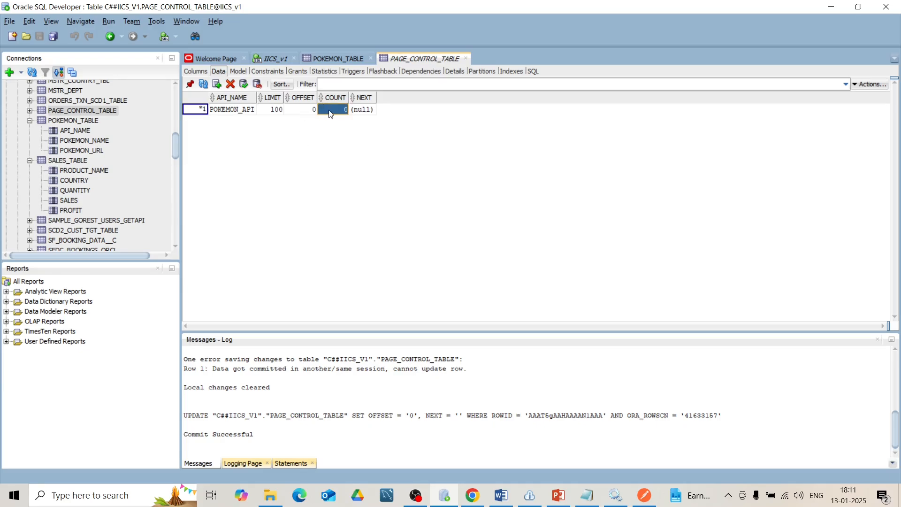
pyautogui.click(244, 84)
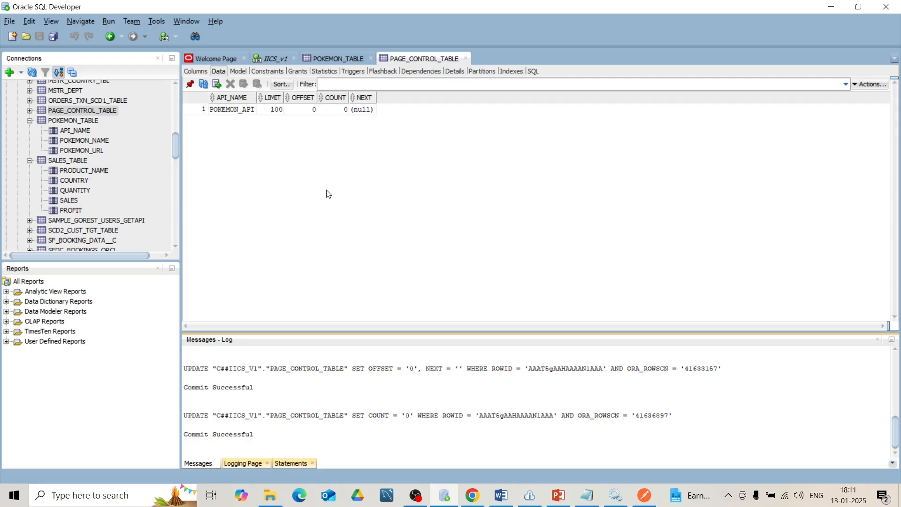
pyautogui.click(474, 501)
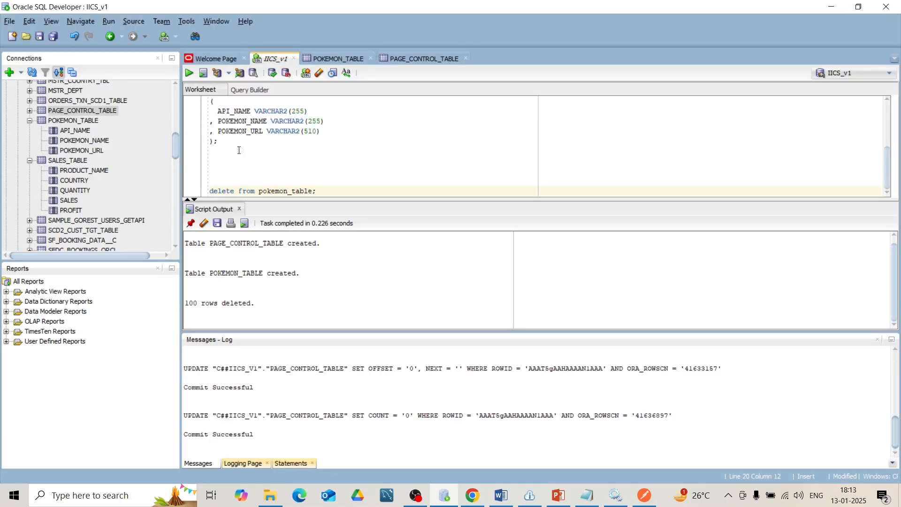
# - Run "delete from pokemon_table;" in the IICS_v1 worksheet of Oracle SQL Developer and commit the deletion
pyautogui.click(189, 73)
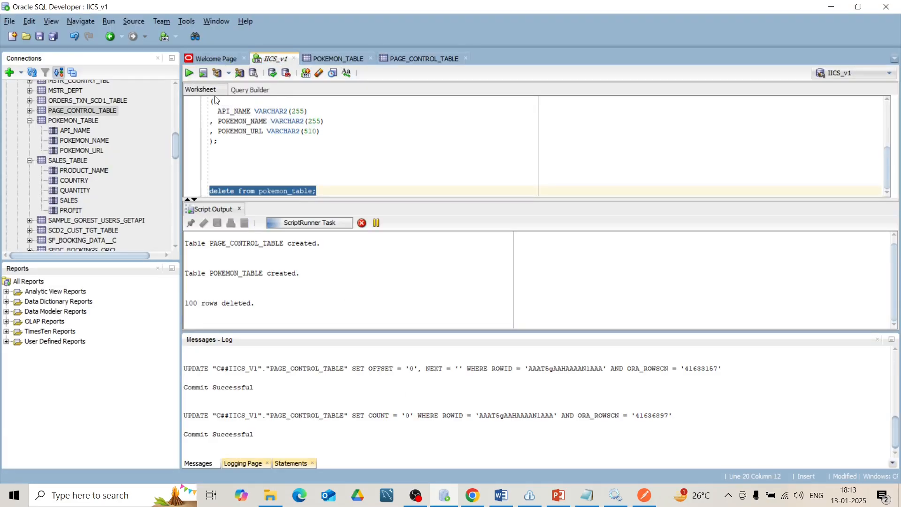
pyautogui.click(271, 74)
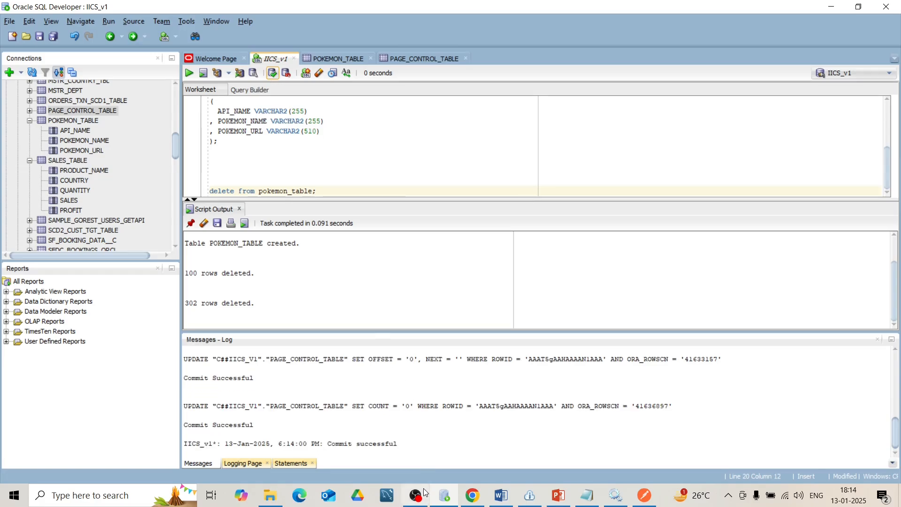
# - Switch to Chrome, add a Data Task between Start and End of the taskflow, and name it "api data load"
pyautogui.click(472, 496)
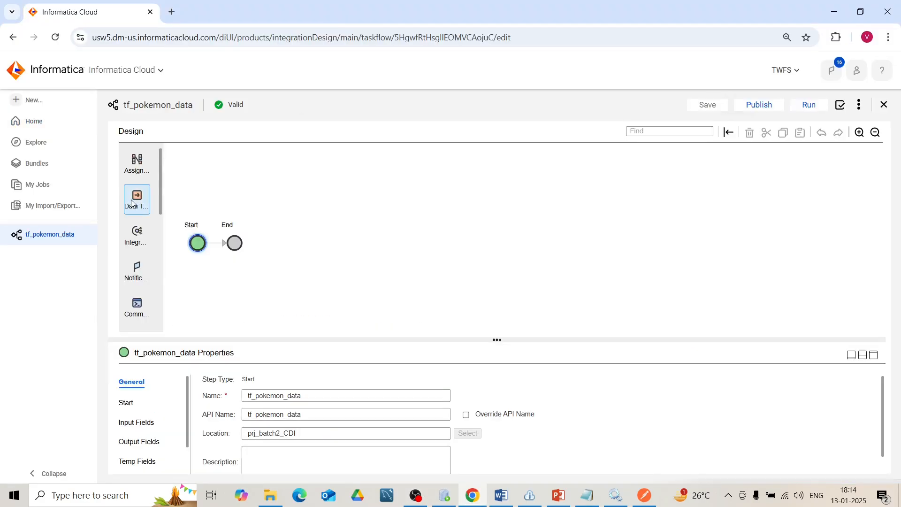
pyautogui.moveTo(135, 203); pyautogui.dragTo(213, 241)
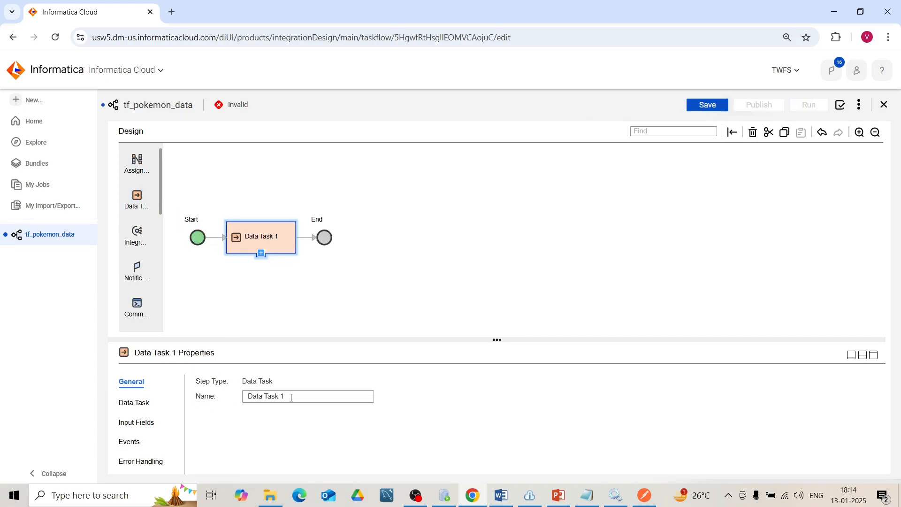
pyautogui.moveTo(291, 397); pyautogui.dragTo(223, 398)
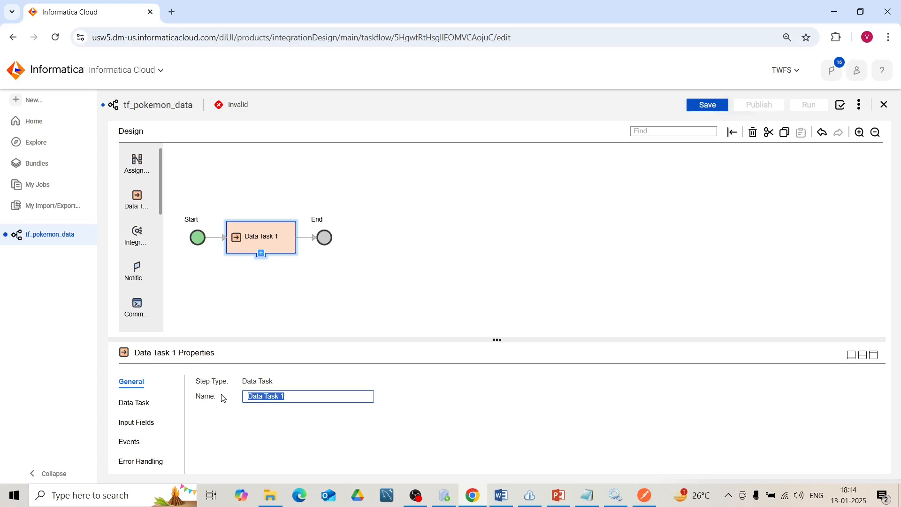
pyautogui.write('api data load')
# - Assign the mapping task mct_m_pokemon_api_to_orcl to the api data load step
pyautogui.click(149, 402)
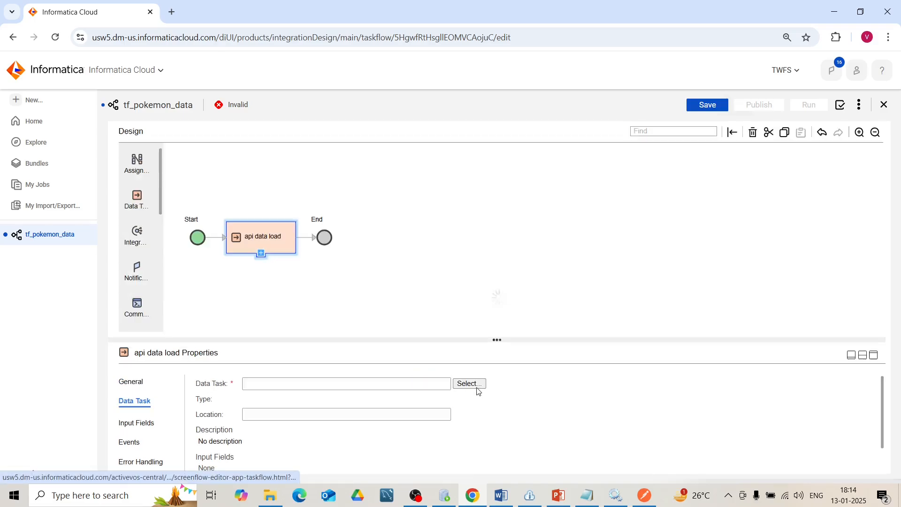
pyautogui.click(478, 385)
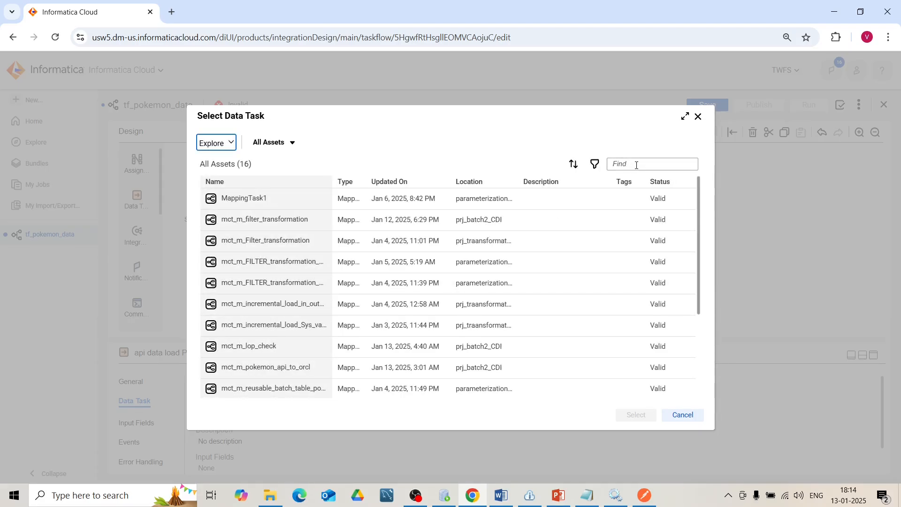
pyautogui.click(622, 163)
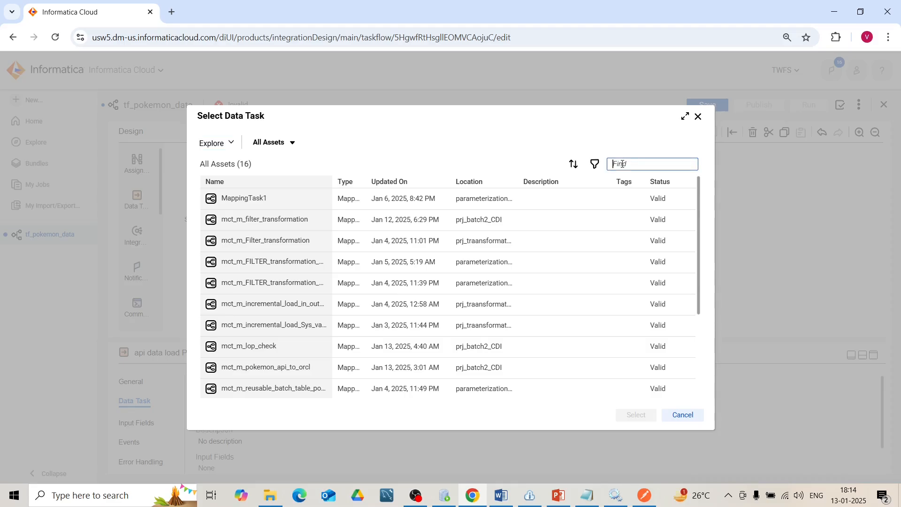
pyautogui.click(389, 181)
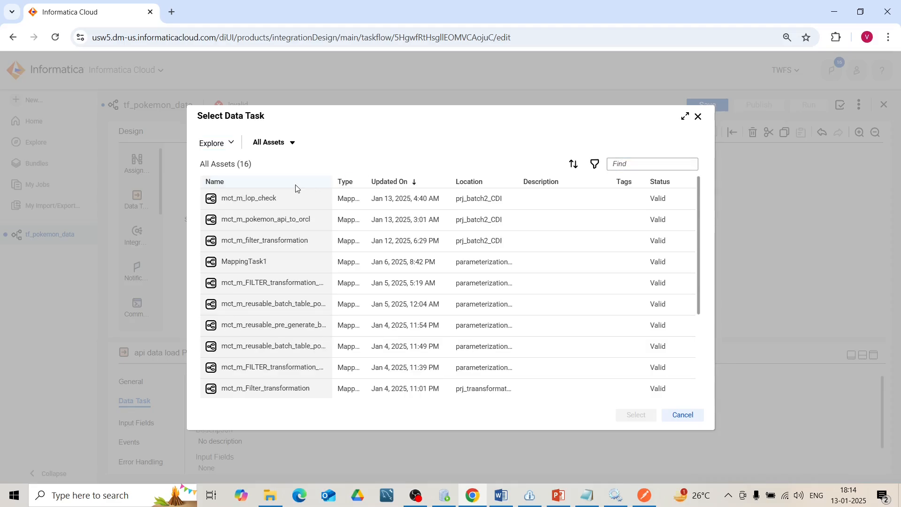
pyautogui.click(285, 224)
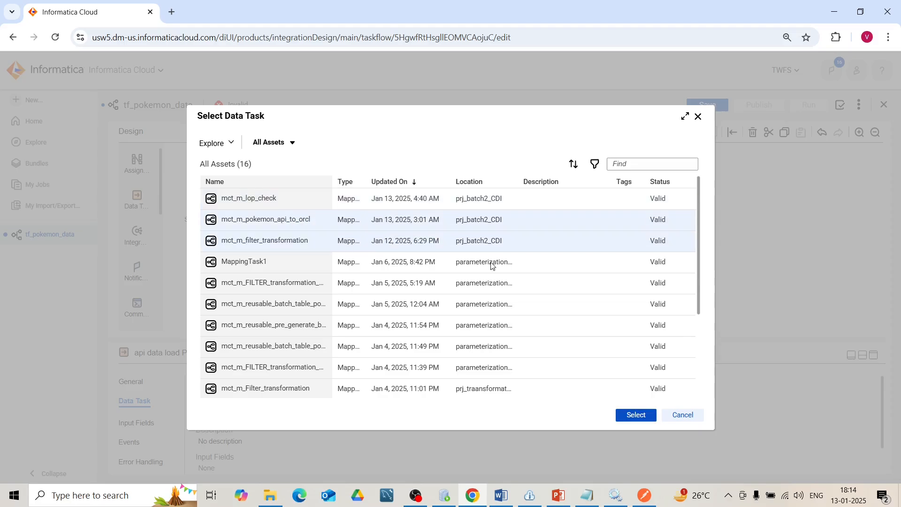
pyautogui.click(637, 415)
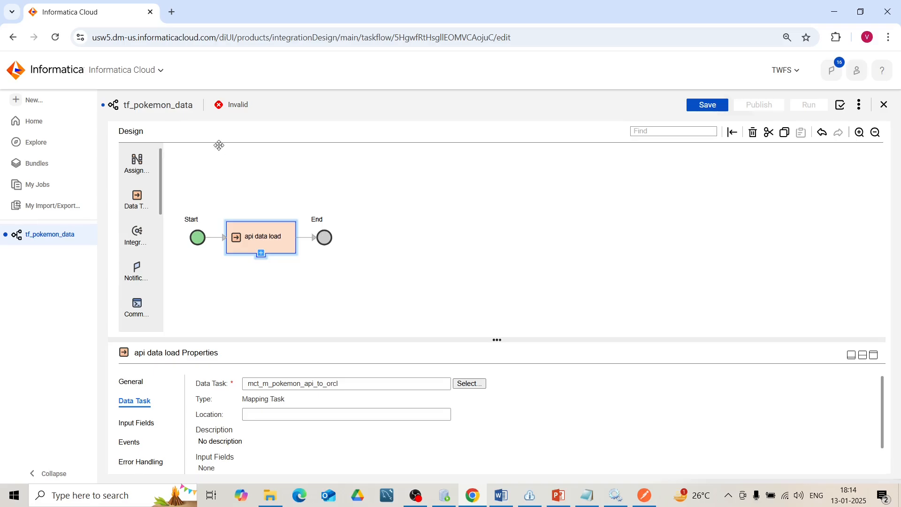
# - Check the POKEMON_API row of PAGE_CONTROL_TABLE in Oracle SQL Developer and return to the taskflow in Chrome
pyautogui.click(448, 504)
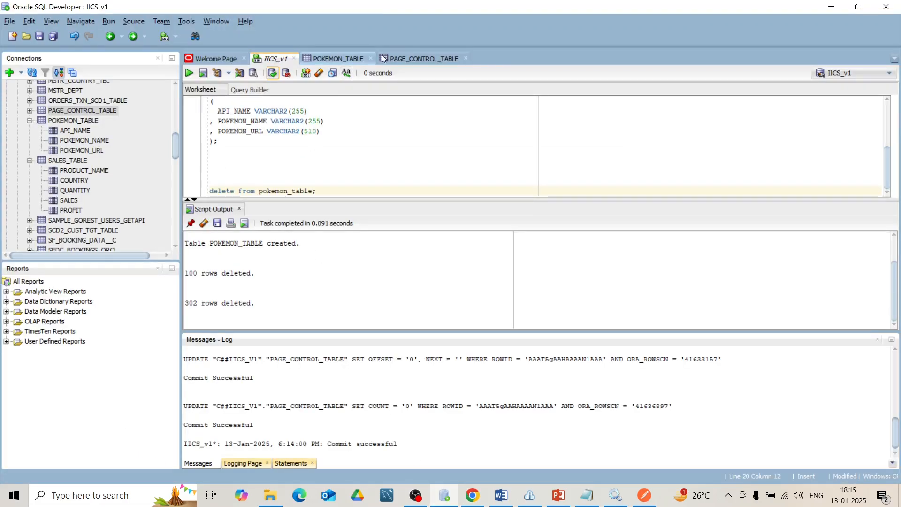
pyautogui.click(413, 60)
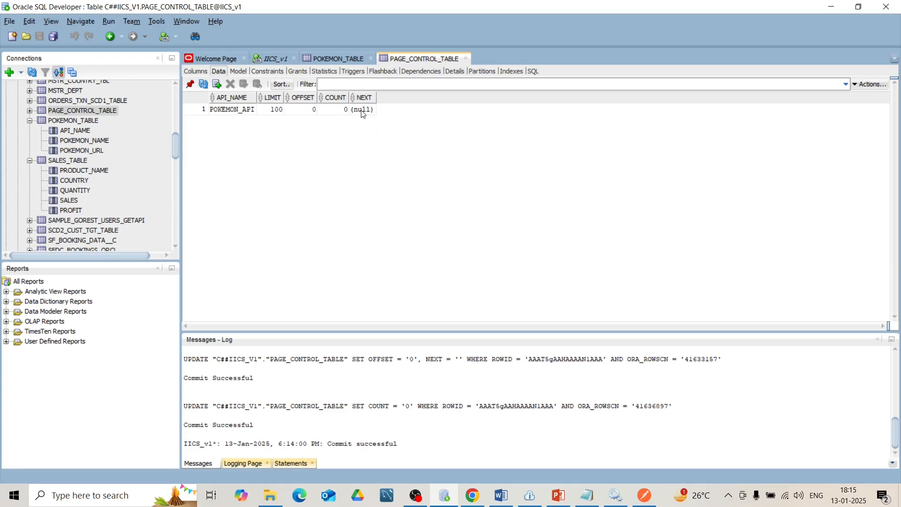
pyautogui.click(832, 7)
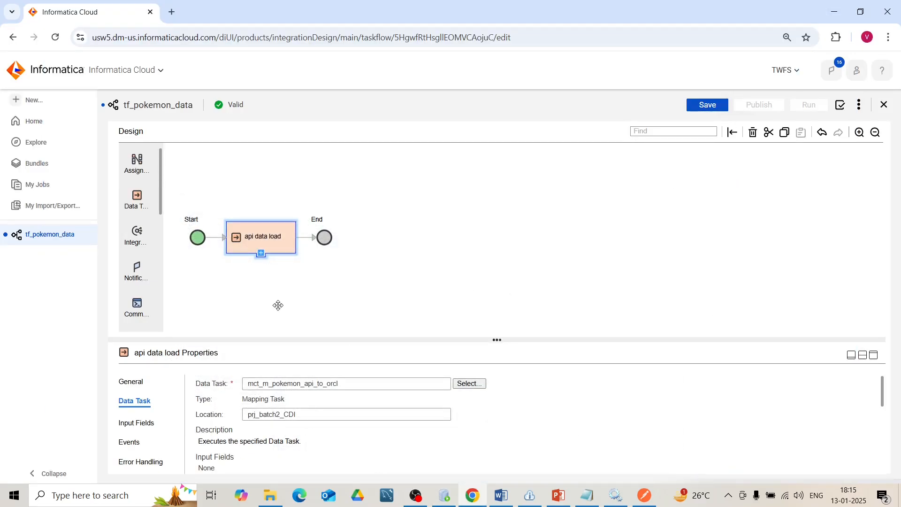
# - Add a second Data Task after api data load and name it loop_check
pyautogui.moveTo(137, 197); pyautogui.dragTo(301, 235)
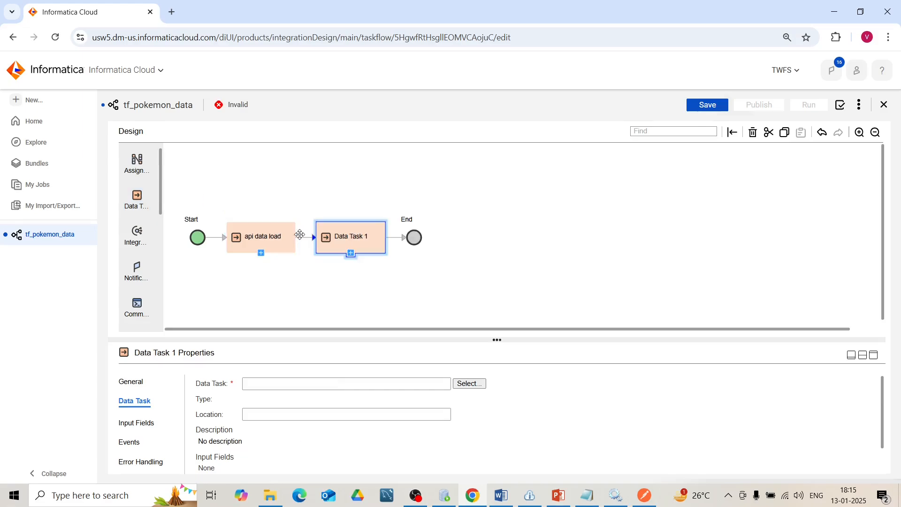
pyautogui.click(131, 382)
pyautogui.moveTo(300, 396); pyautogui.dragTo(210, 393)
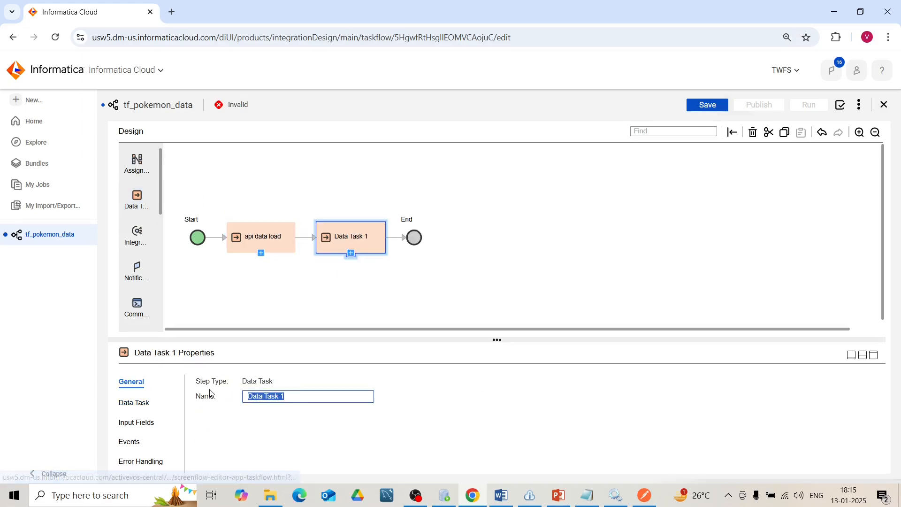
pyautogui.write('loop_check')
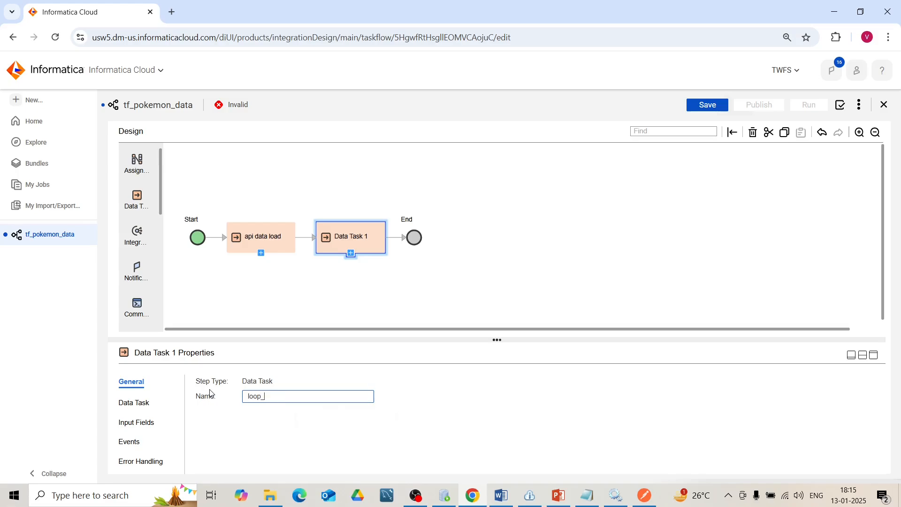
pyautogui.click(273, 432)
# - Assign the mapping task mct_m_lop_check to the loop_check step
pyautogui.click(135, 403)
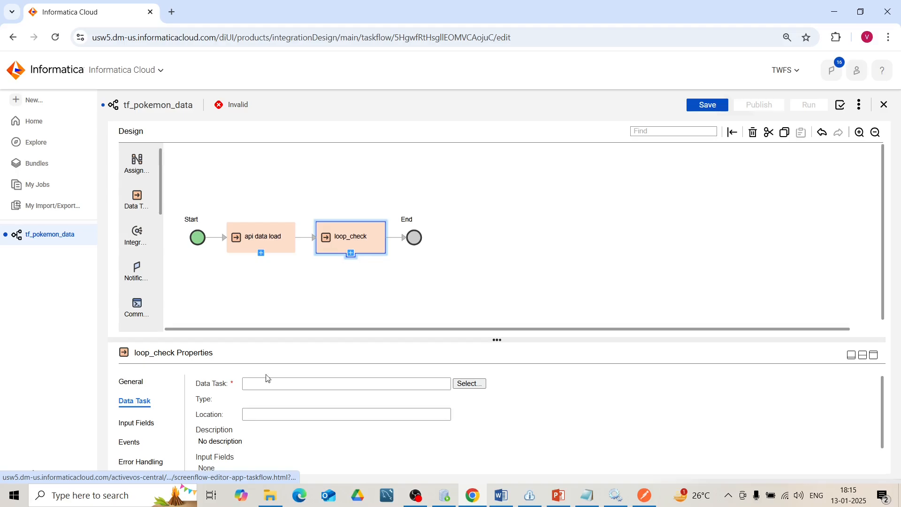
pyautogui.click(470, 383)
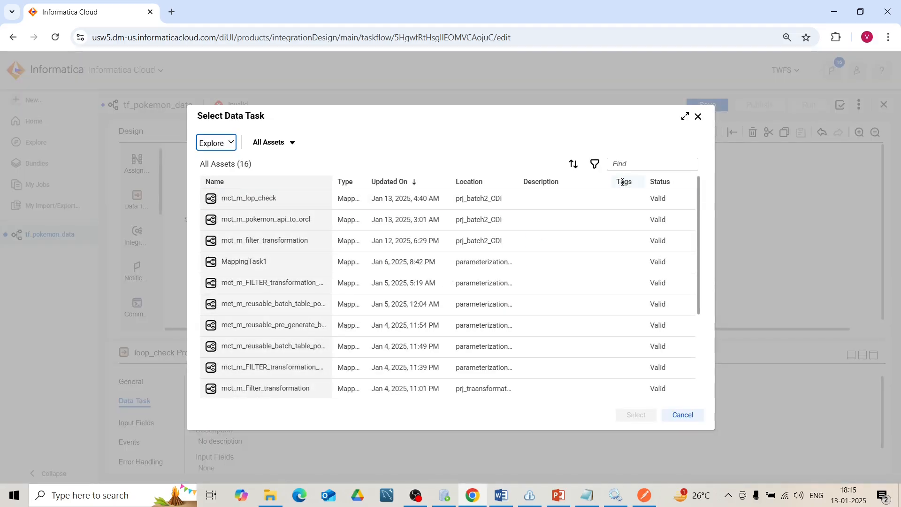
pyautogui.click(561, 198)
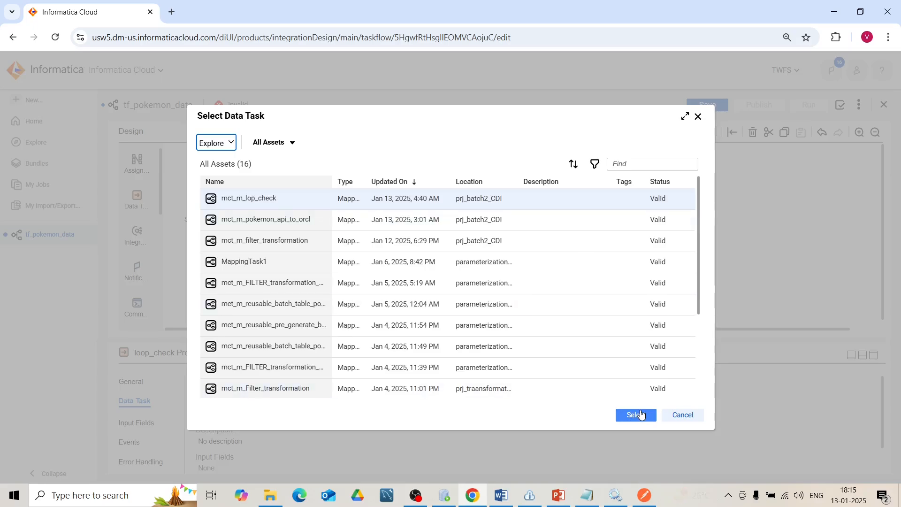
pyautogui.click(636, 415)
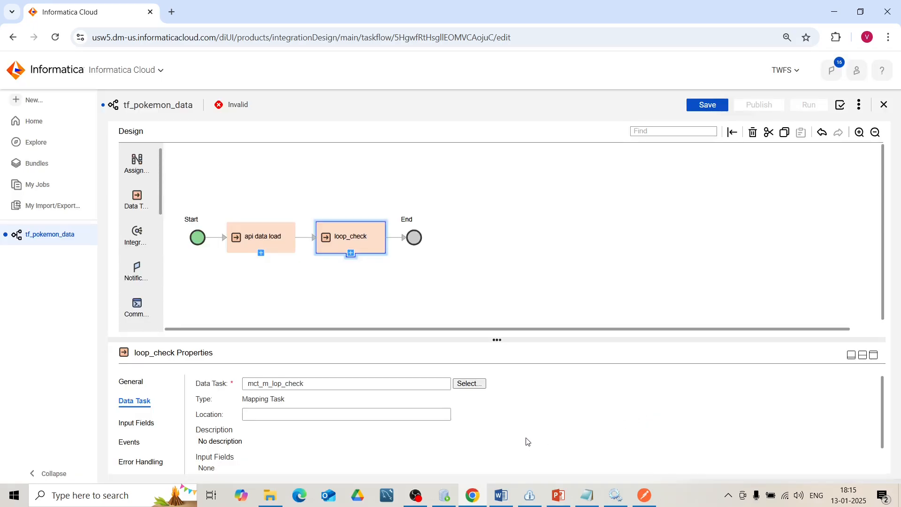
# - Add a Decision step between loop_check and End in the taskflow
pyautogui.click(276, 246)
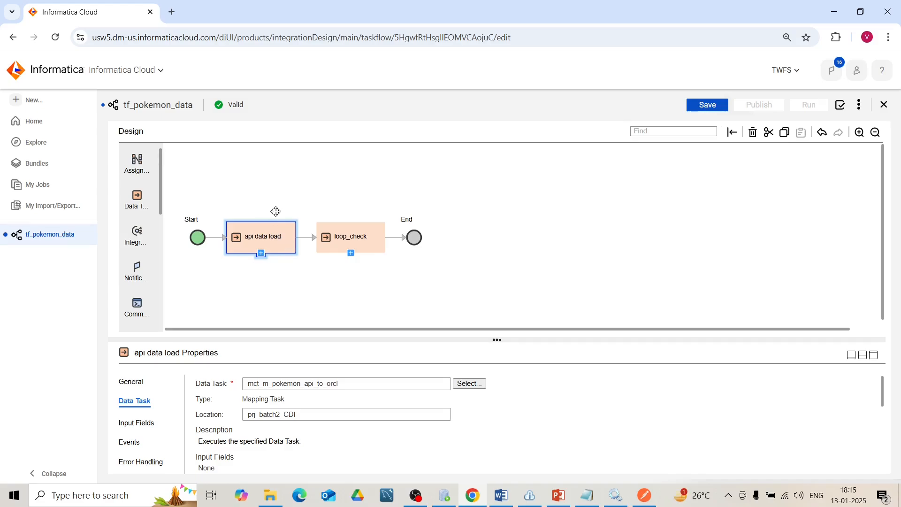
pyautogui.click(376, 247)
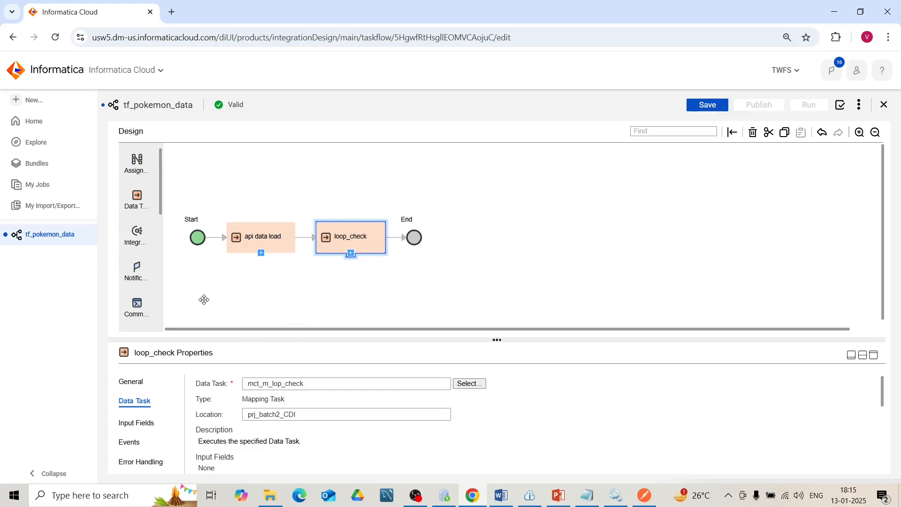
pyautogui.moveTo(160, 190); pyautogui.dragTo(167, 284)
pyautogui.moveTo(137, 203); pyautogui.dragTo(393, 234)
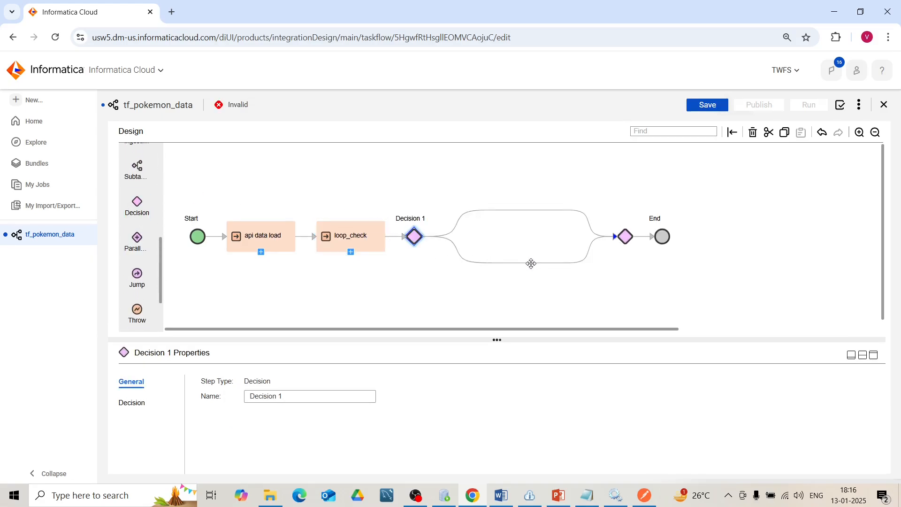
# - Open mct_m_lop_check from the loop_check step to review its source query and target, and return to tf_pokemon_data
pyautogui.click(360, 247)
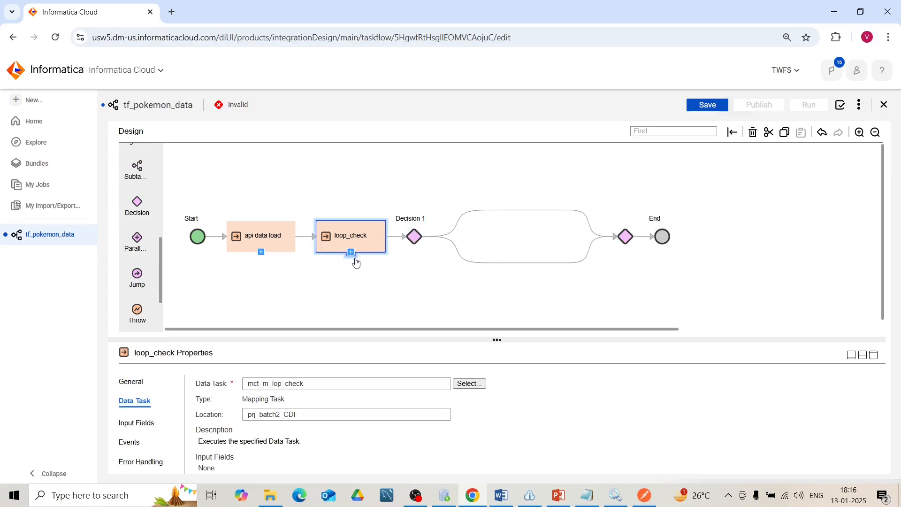
pyautogui.click(351, 254)
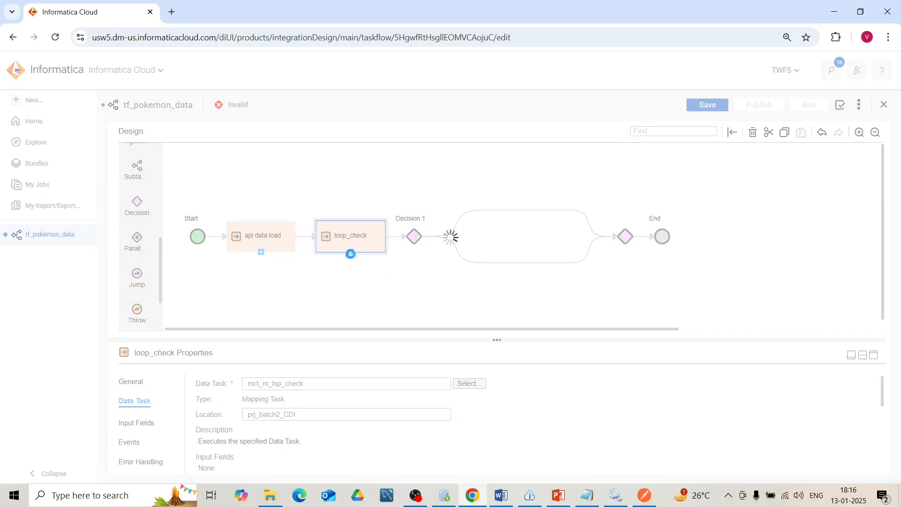
pyautogui.moveTo(892, 190); pyautogui.dragTo(899, 304)
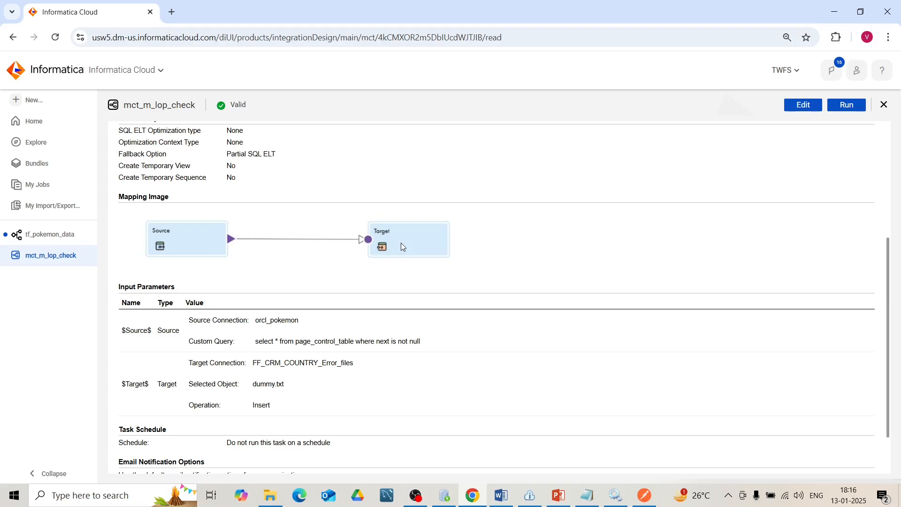
pyautogui.click(45, 235)
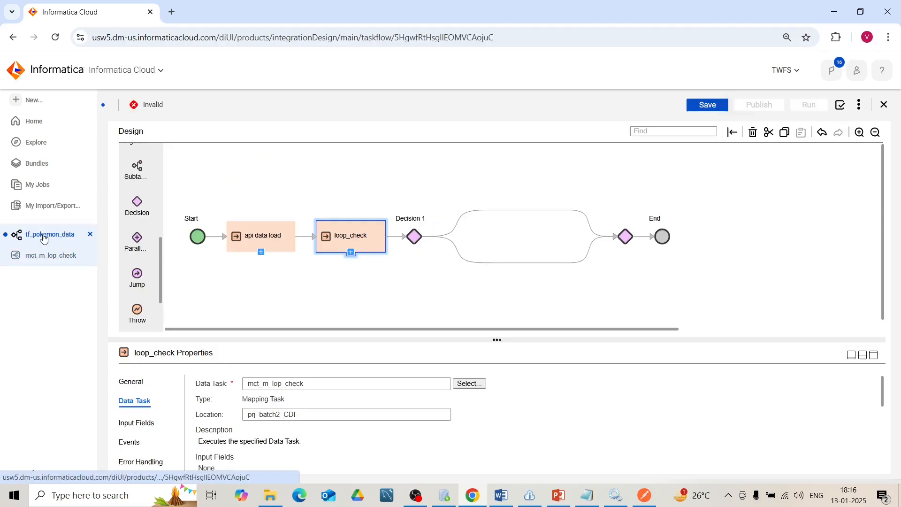
# - Base Decision 1 on the Success Target Rows output parameter of loop_check
pyautogui.click(414, 238)
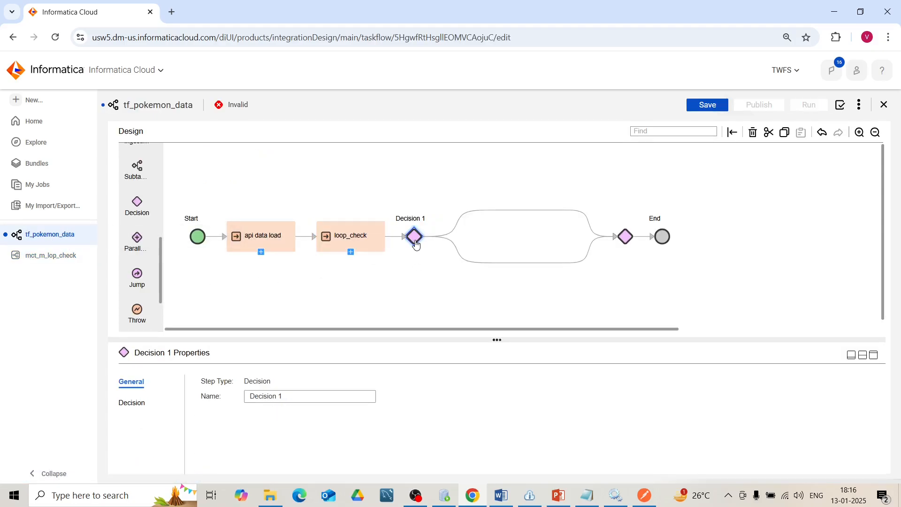
pyautogui.click(135, 404)
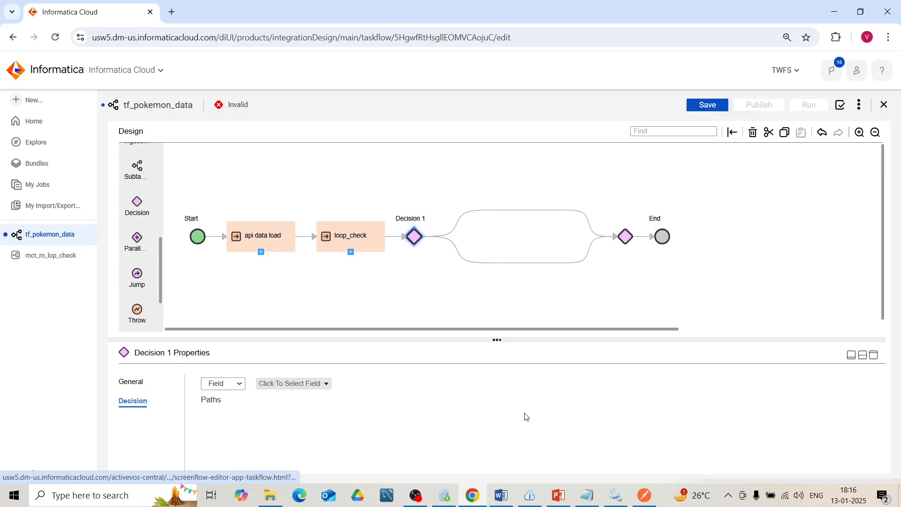
pyautogui.click(327, 385)
pyautogui.click(221, 282)
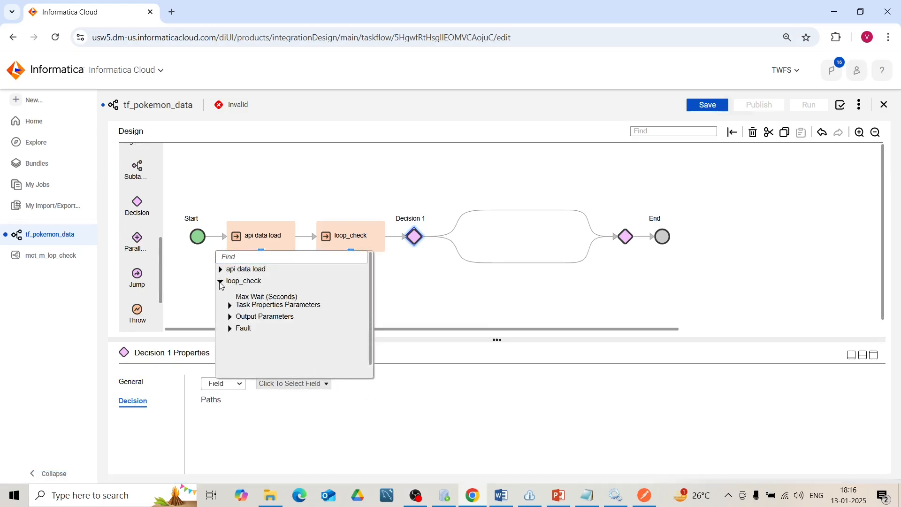
pyautogui.click(230, 318)
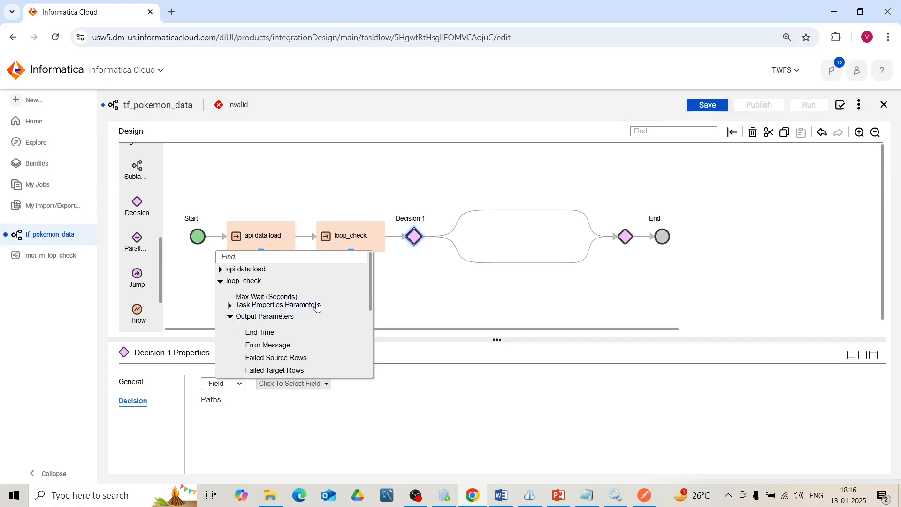
pyautogui.moveTo(371, 306); pyautogui.dragTo(381, 361)
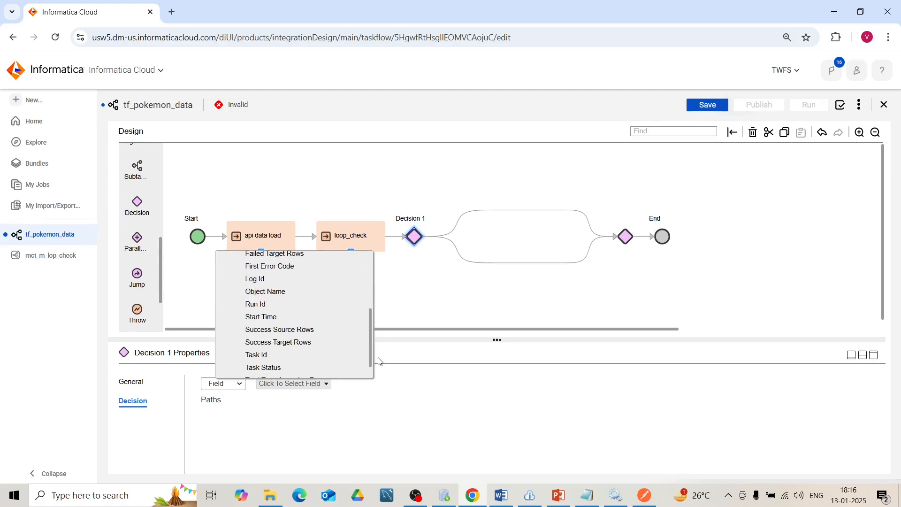
pyautogui.click(304, 344)
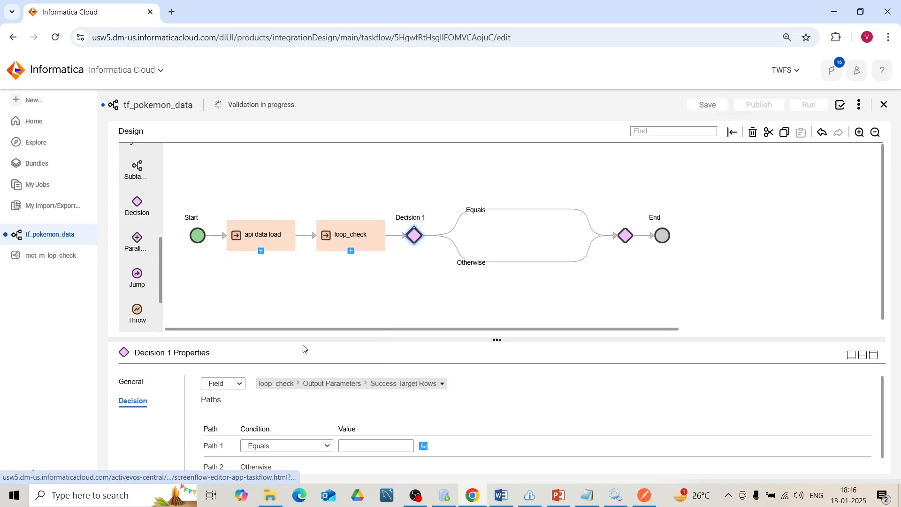
# - Set Path 1 of Decision 1 to the condition Greater than with the value 0
pyautogui.click(376, 447)
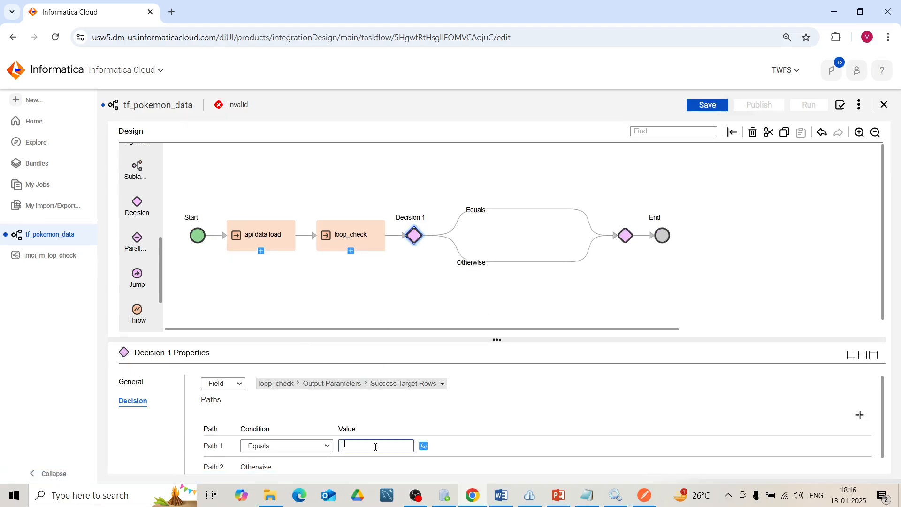
pyautogui.click(332, 450)
pyautogui.press('Escape')
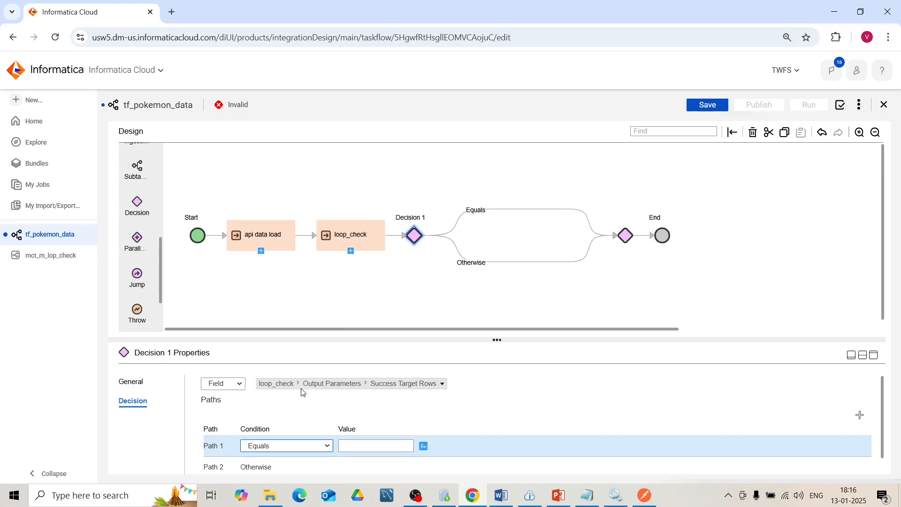
pyautogui.click(358, 449)
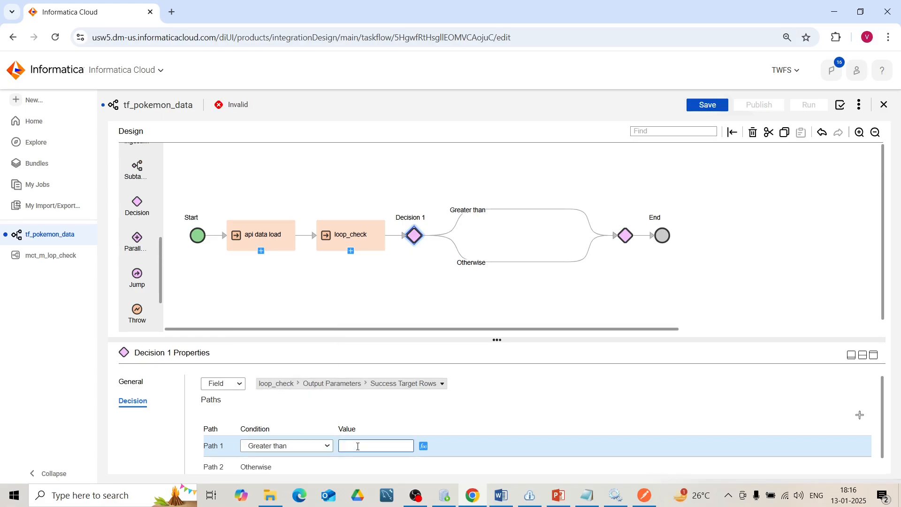
pyautogui.click(416, 419)
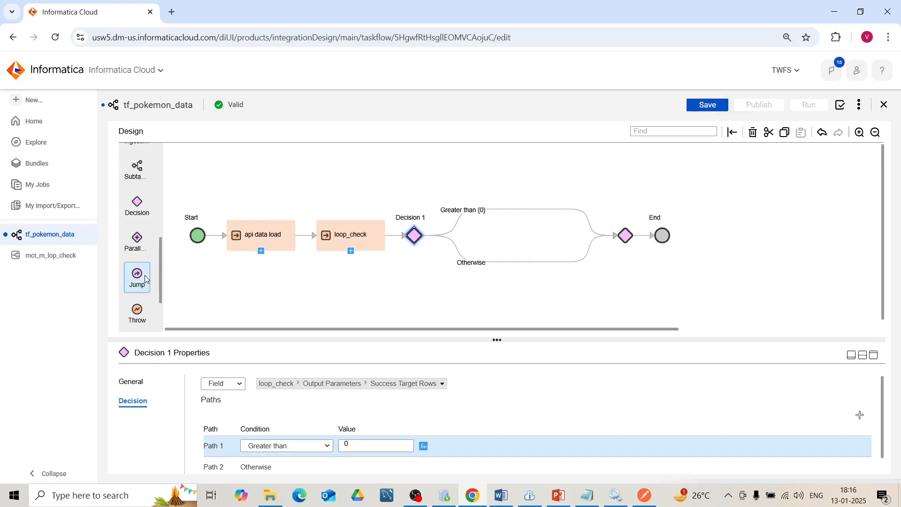
# - Add a Jump step on the Greater than branch of Decision 1 that leads back to api data load
pyautogui.moveTo(139, 277); pyautogui.dragTo(504, 209)
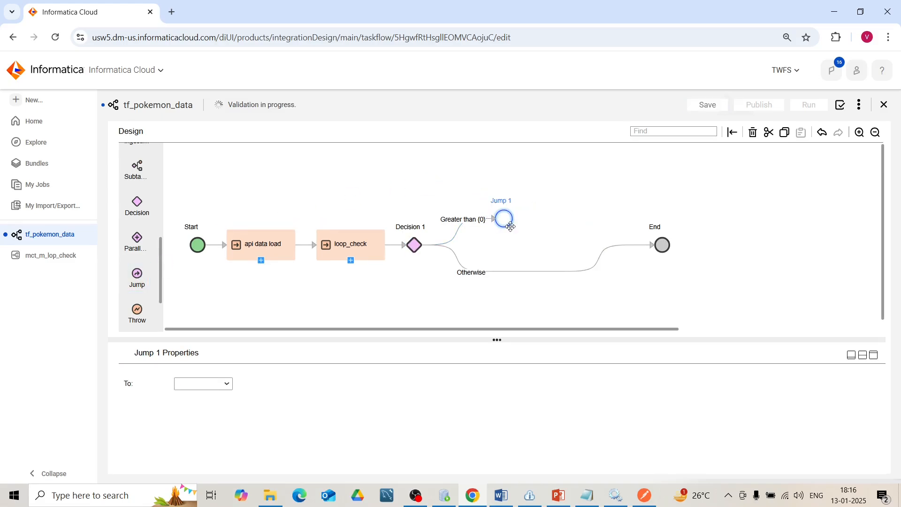
pyautogui.click(223, 389)
pyautogui.click(213, 426)
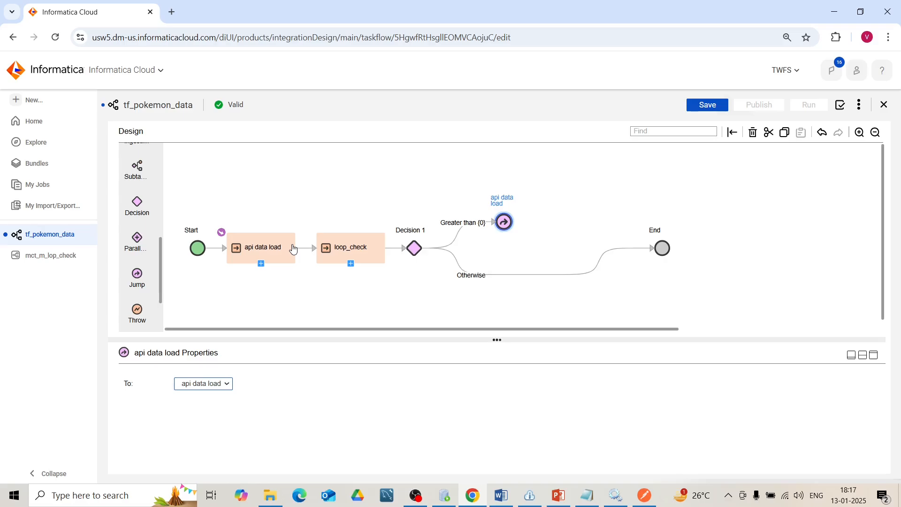
# - Review the data task assigned to loop_check and the path conditions of Decision 1
pyautogui.click(360, 261)
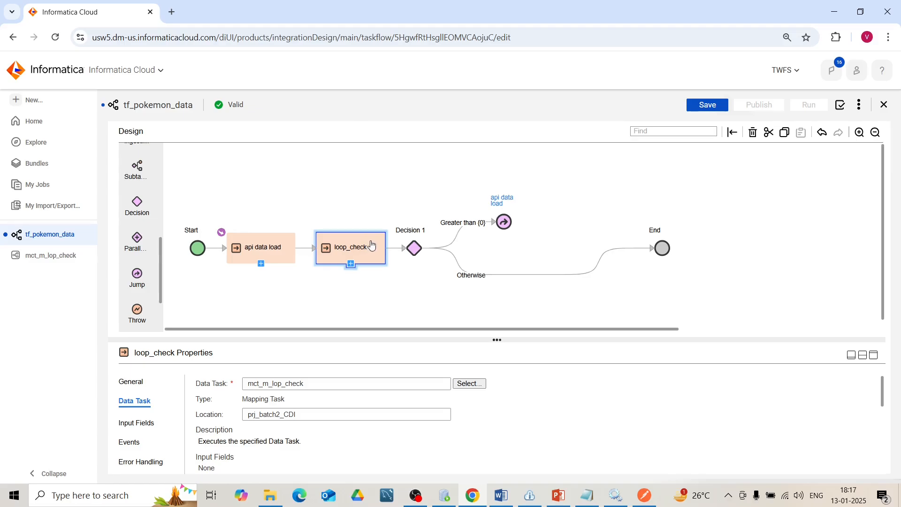
pyautogui.click(417, 251)
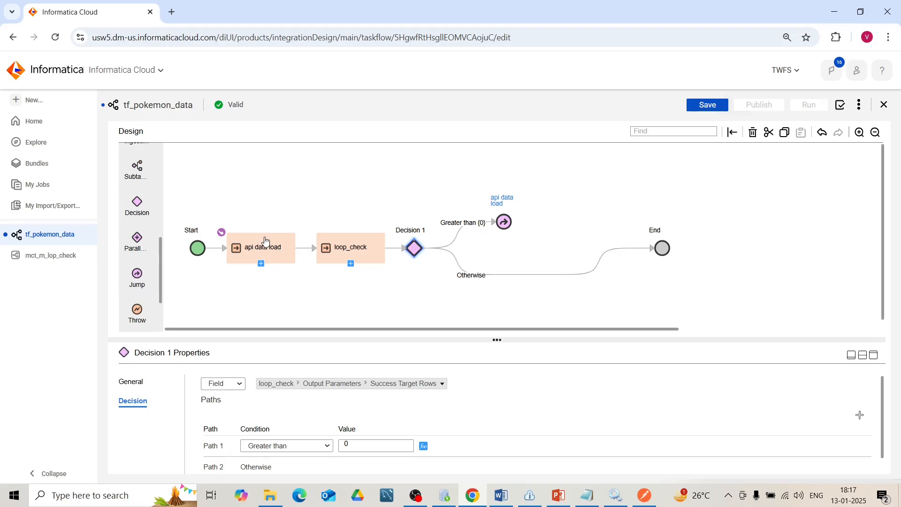
pyautogui.click(377, 251)
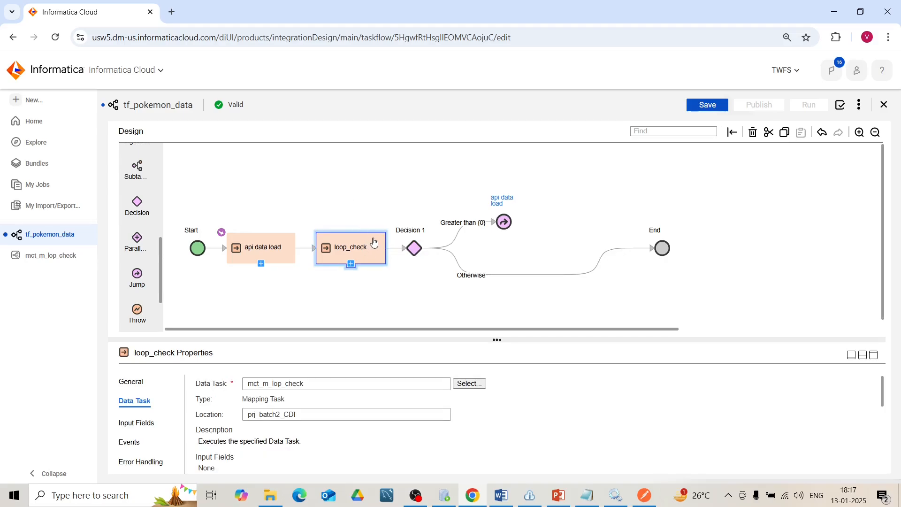
pyautogui.click(414, 248)
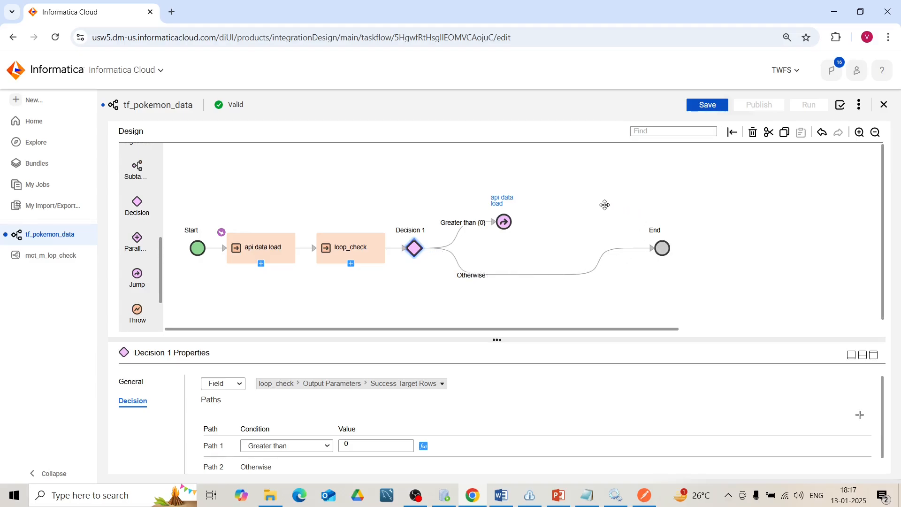
# - Save and run the taskflow tf_pokemon_data, and open its run in My Jobs
pyautogui.click(708, 105)
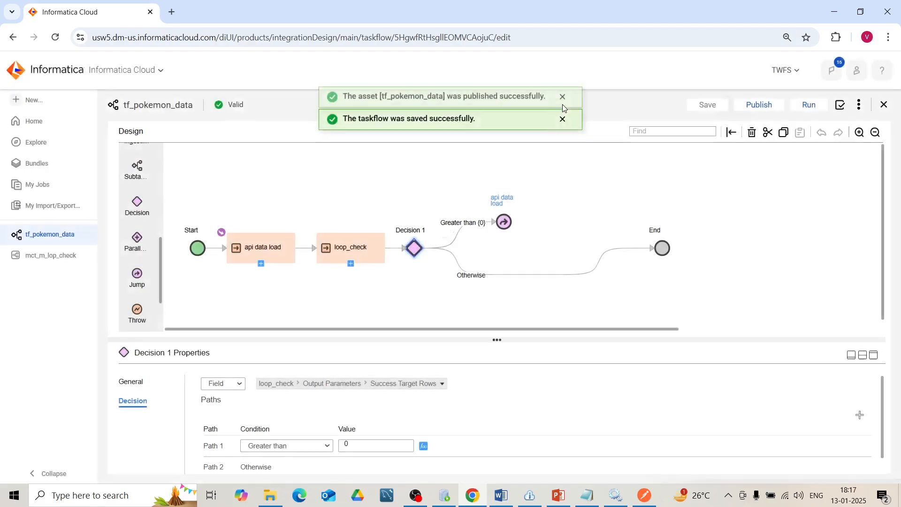
pyautogui.click(564, 107)
pyautogui.click(563, 108)
pyautogui.click(809, 105)
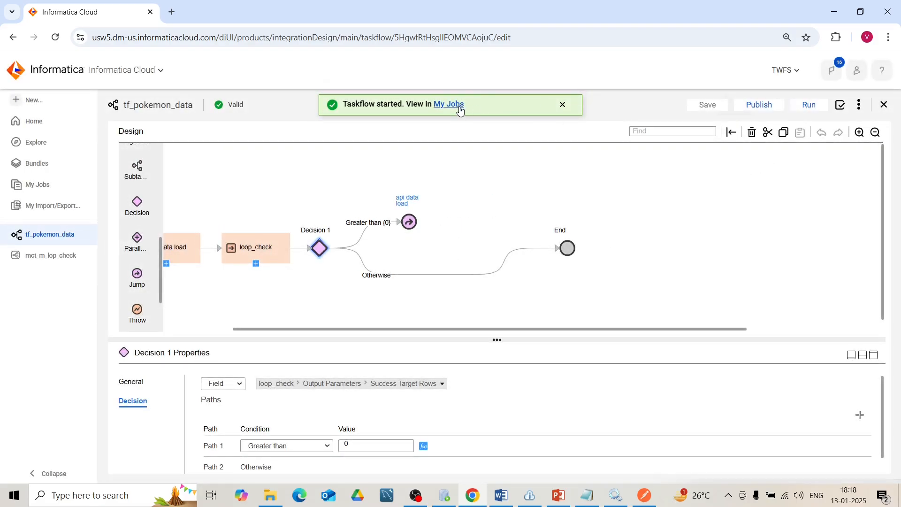
pyautogui.click(459, 108)
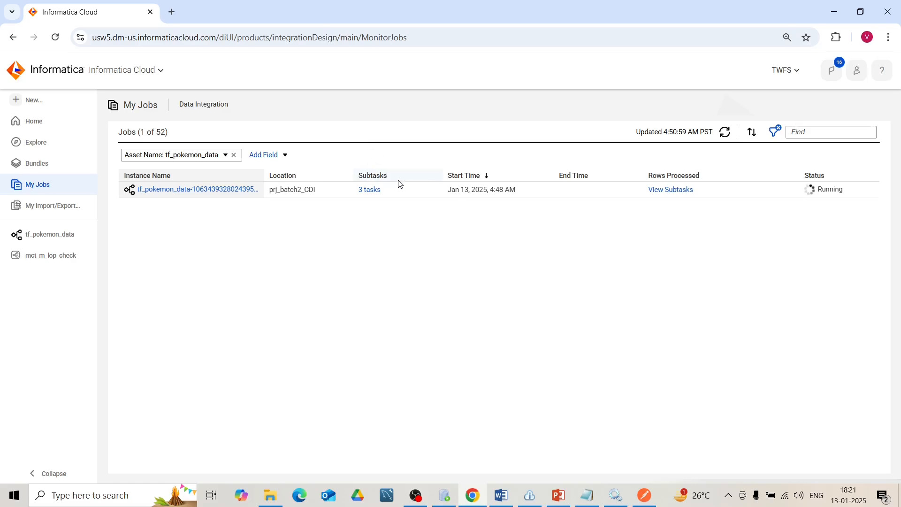
# - Switch to Oracle SQL Developer and refresh the data of PAGE_CONTROL_TABLE and POKEMON_TABLE to examine the load progress
pyautogui.click(445, 495)
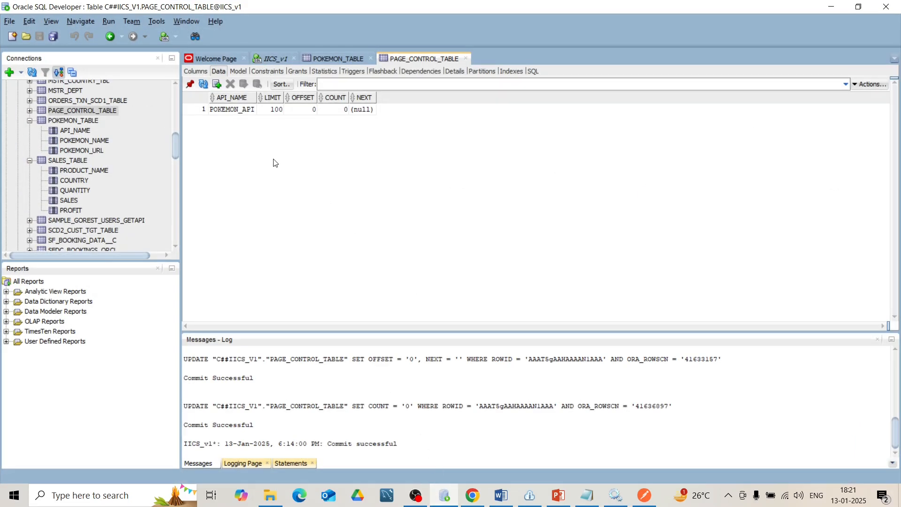
pyautogui.click(203, 84)
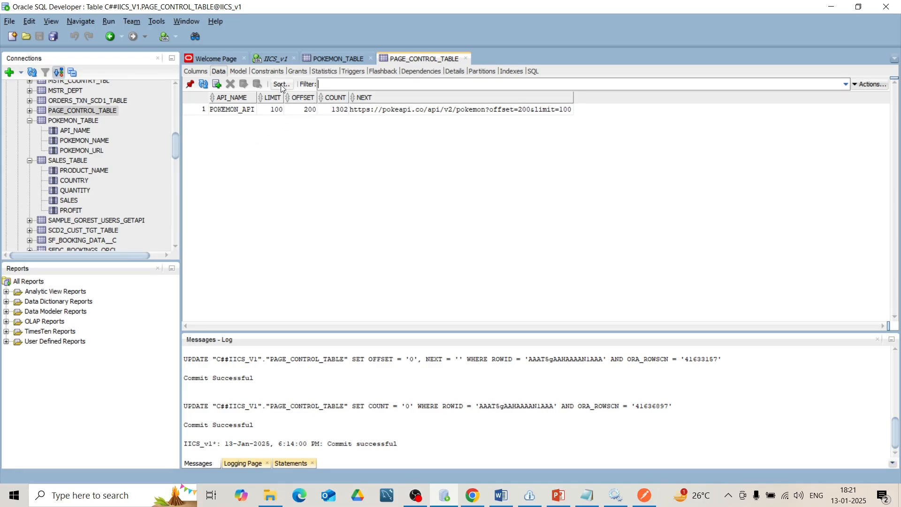
pyautogui.click(203, 85)
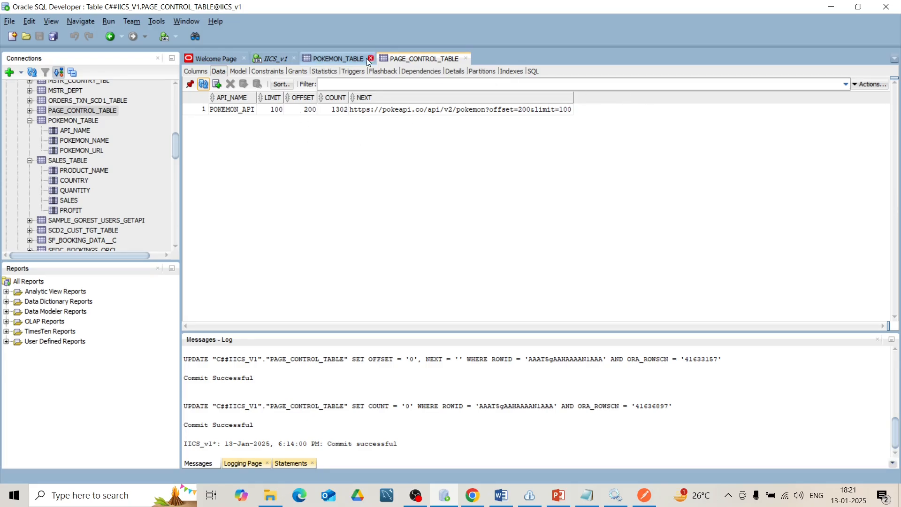
pyautogui.click(314, 57)
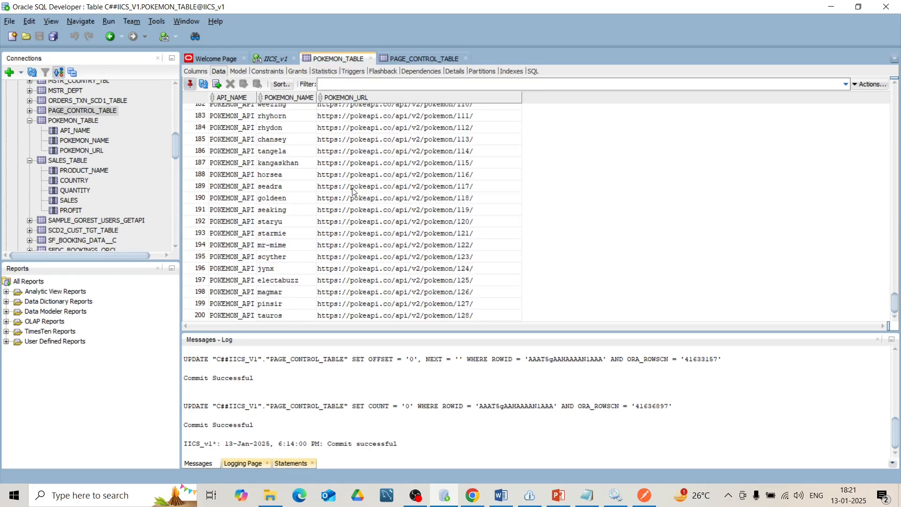
pyautogui.click(204, 84)
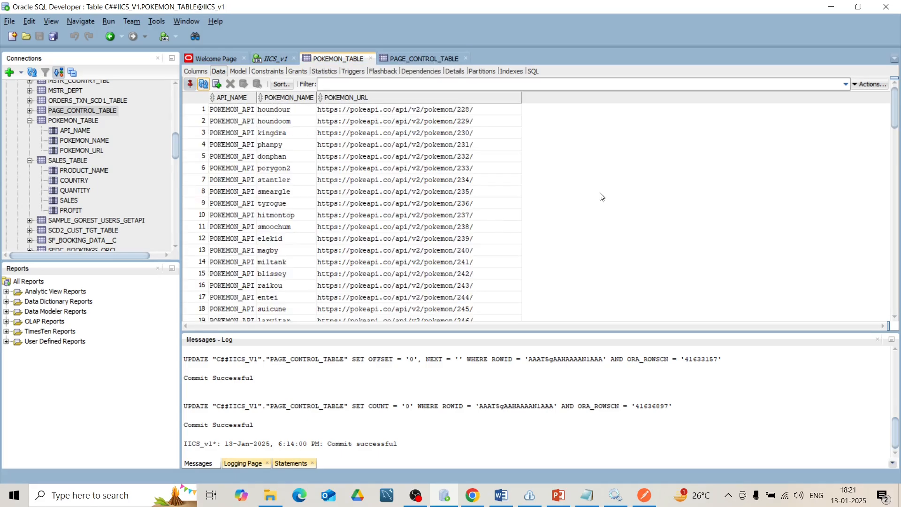
pyautogui.moveTo(895, 108); pyautogui.dragTo(900, 314)
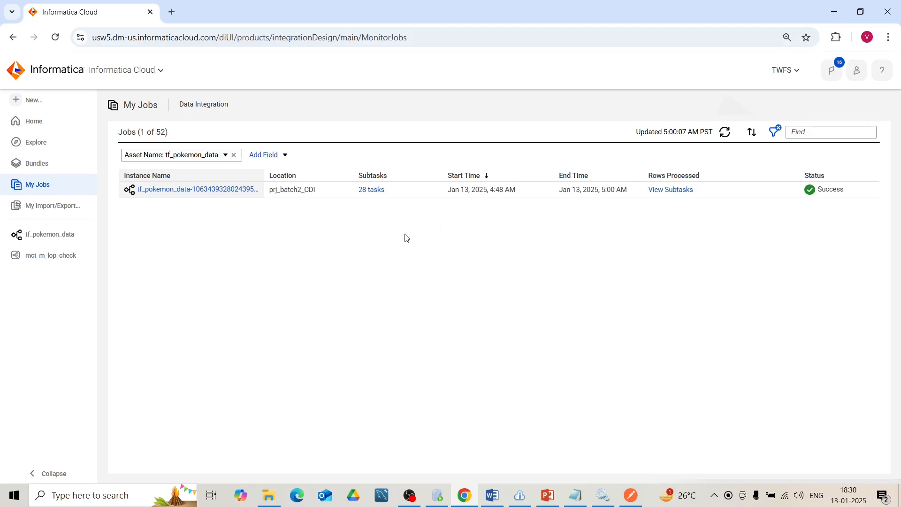
# - Return to Oracle SQL Developer and, in the IICS_v1 worksheet above the delete statement, write and run "select * from pokemon_table;"
pyautogui.click(446, 494)
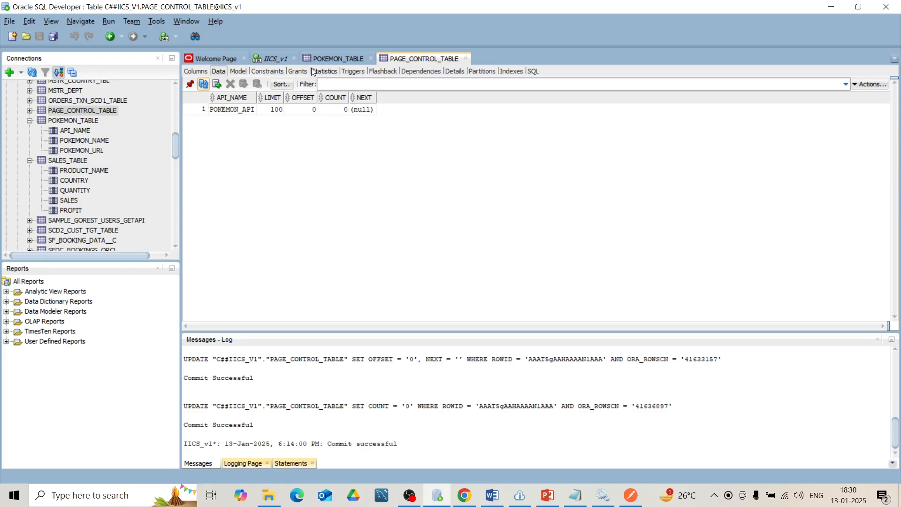
pyautogui.click(266, 61)
pyautogui.click(255, 190)
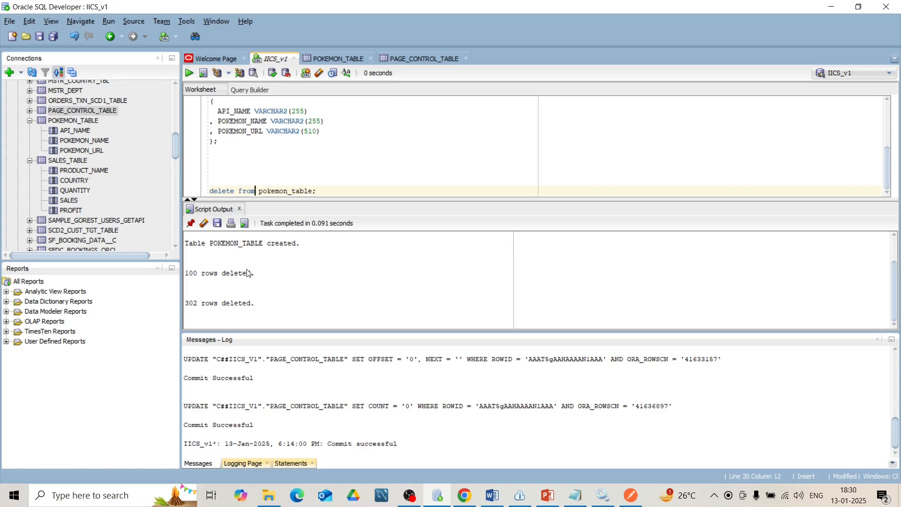
pyautogui.click(232, 179)
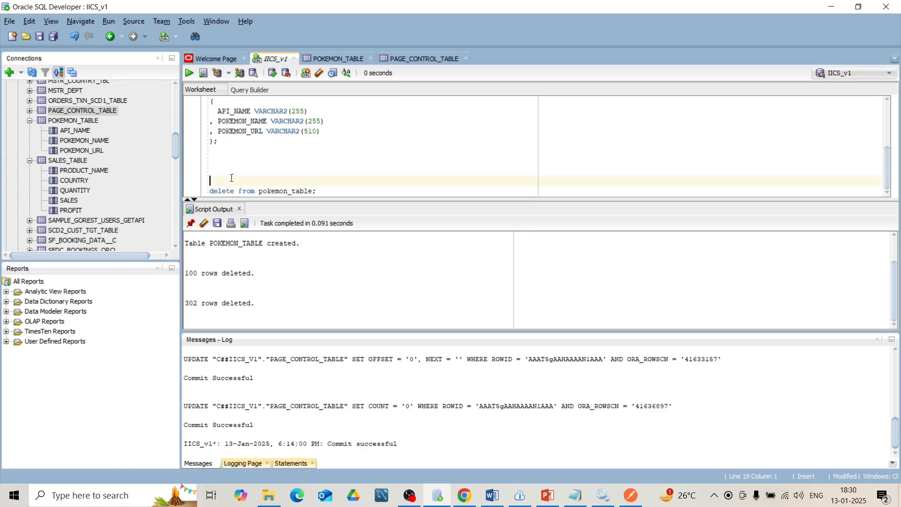
pyautogui.write('slect * from pokemon_table')
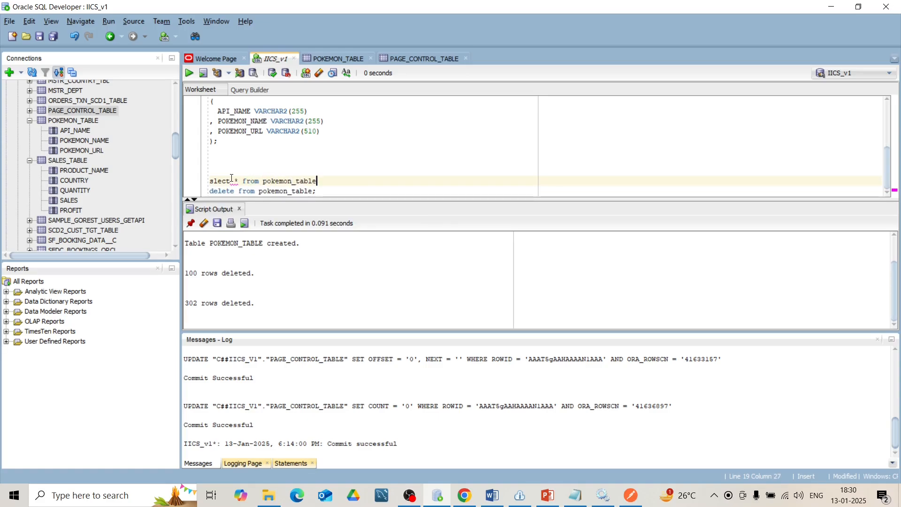
pyautogui.write(';')
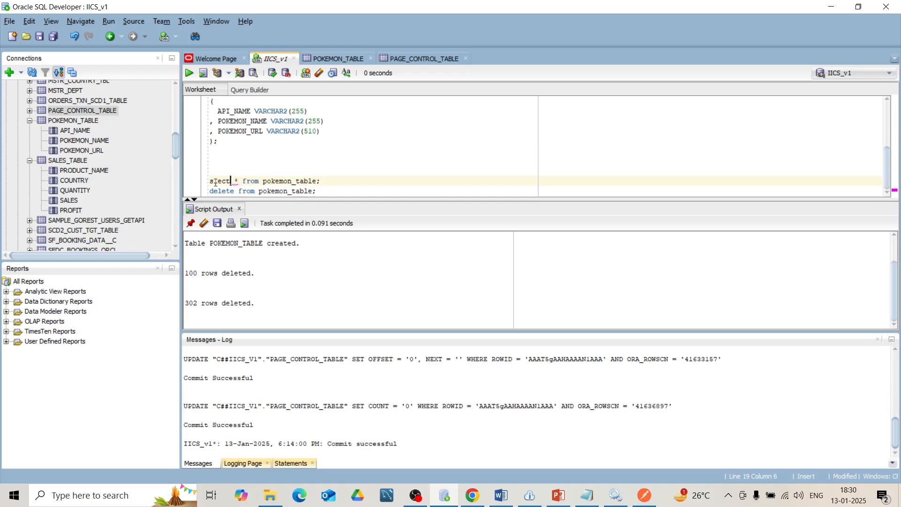
pyautogui.write('e')
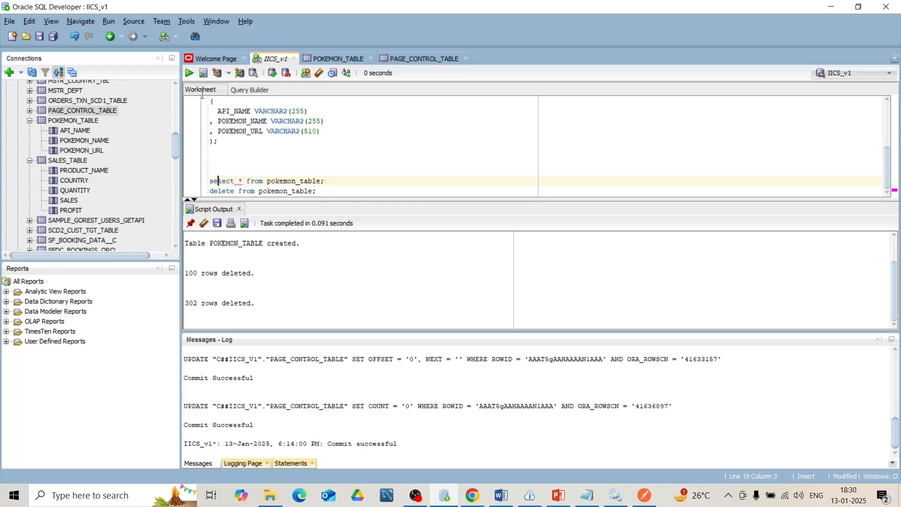
pyautogui.click(189, 73)
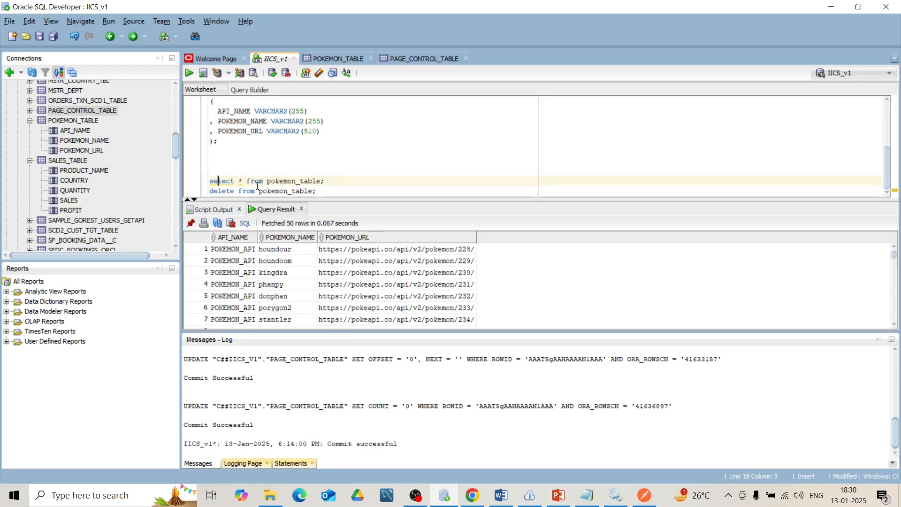
# - Change the select statement to "select count(*) from pokemon_table;" and run it
pyautogui.write('count(')
pyautogui.press('Right')
pyautogui.write(')')
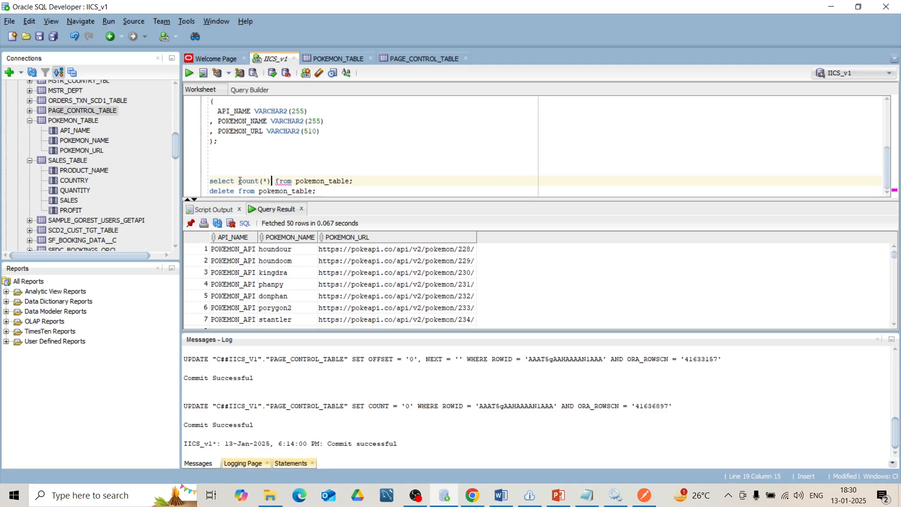
pyautogui.click(191, 74)
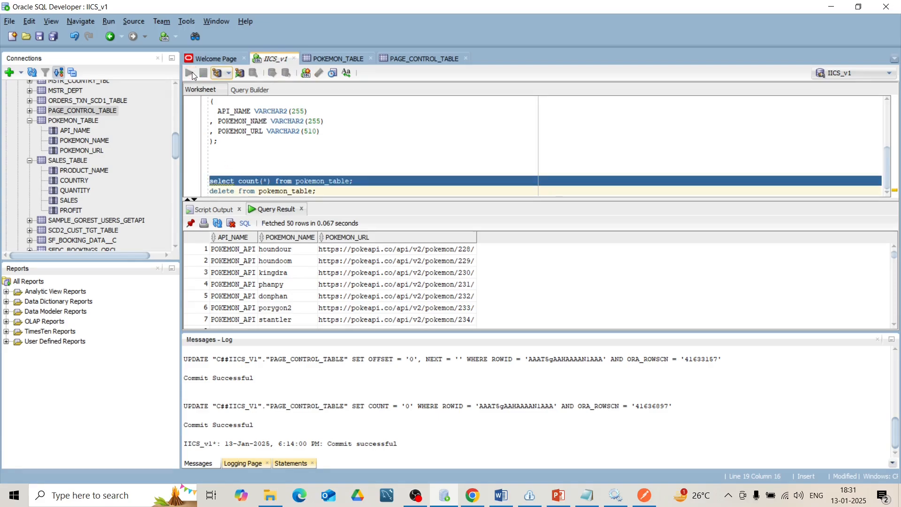